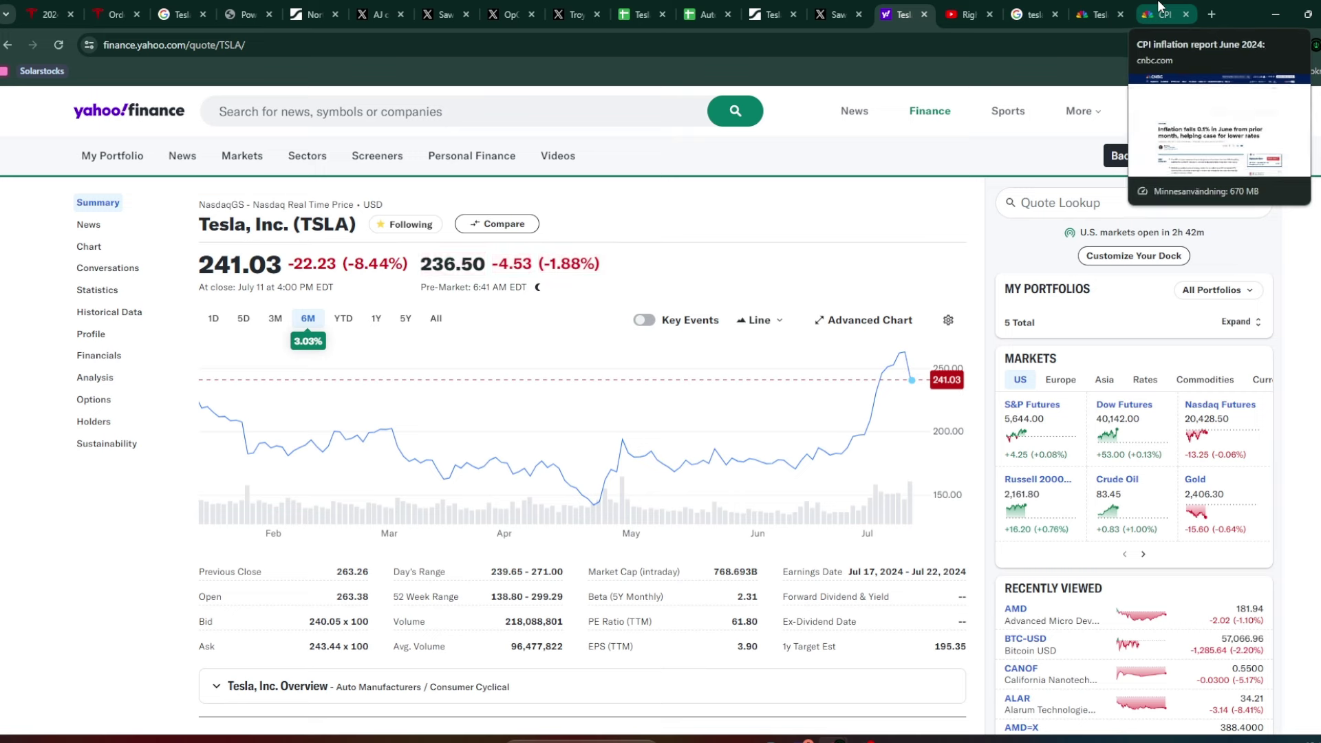
# Show Tesla's one-year price chart on Yahoo Finance and read the key points of CNBC's June CPI inflation report.
pyautogui.click(381, 321)
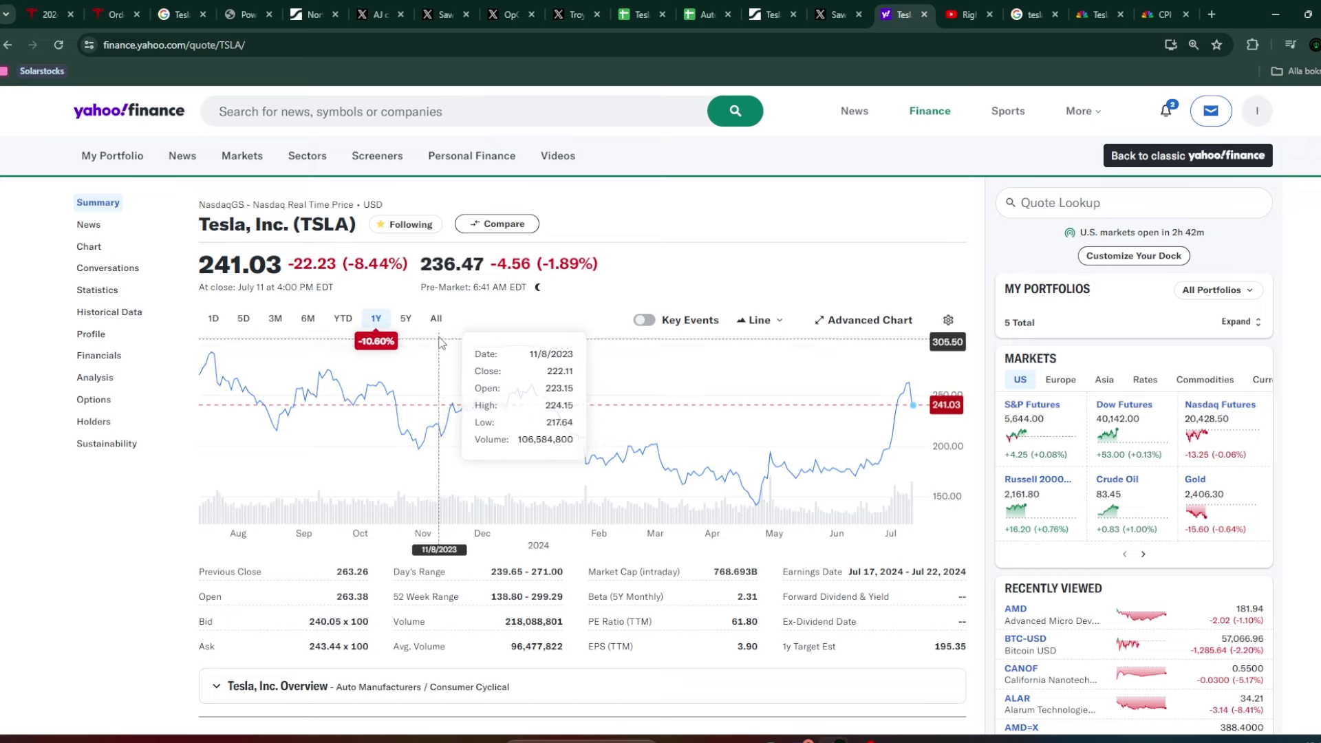
pyautogui.click(1164, 14)
pyautogui.scroll(-2, 355, 419)
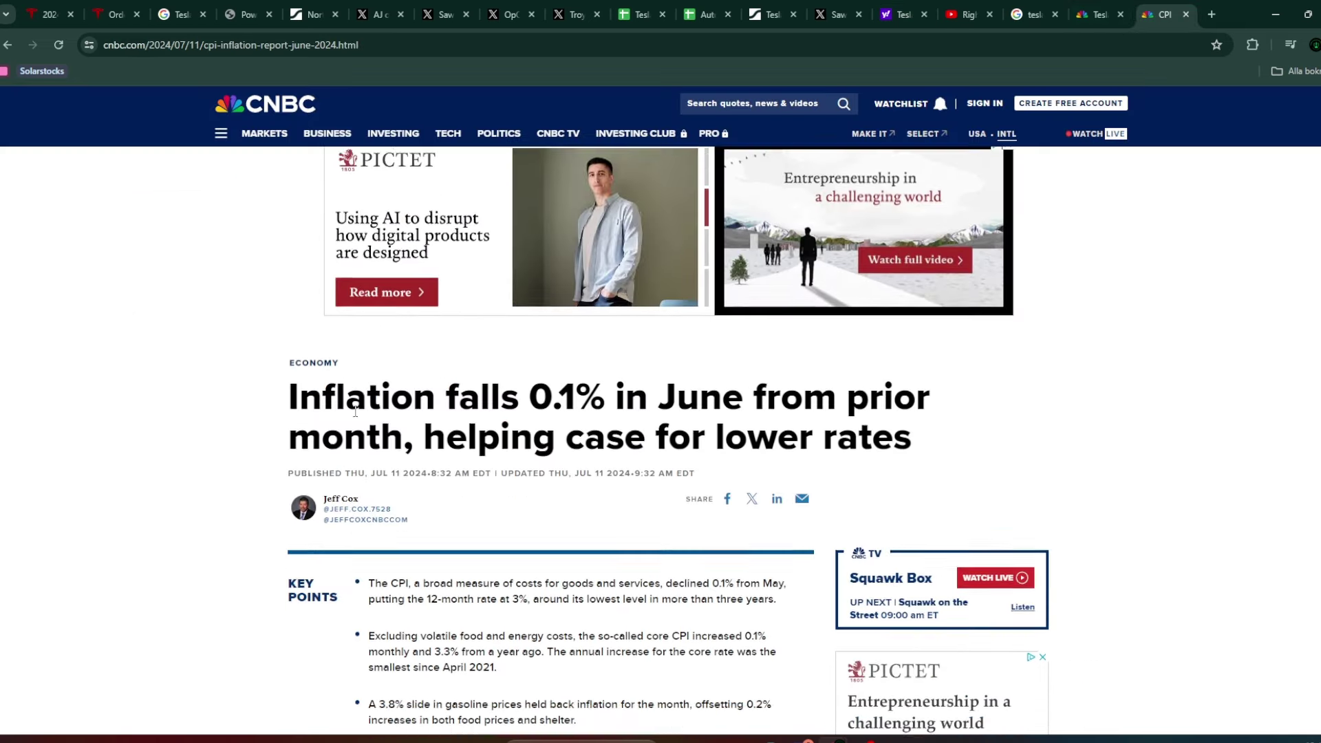
pyautogui.scroll(-1, 356, 413)
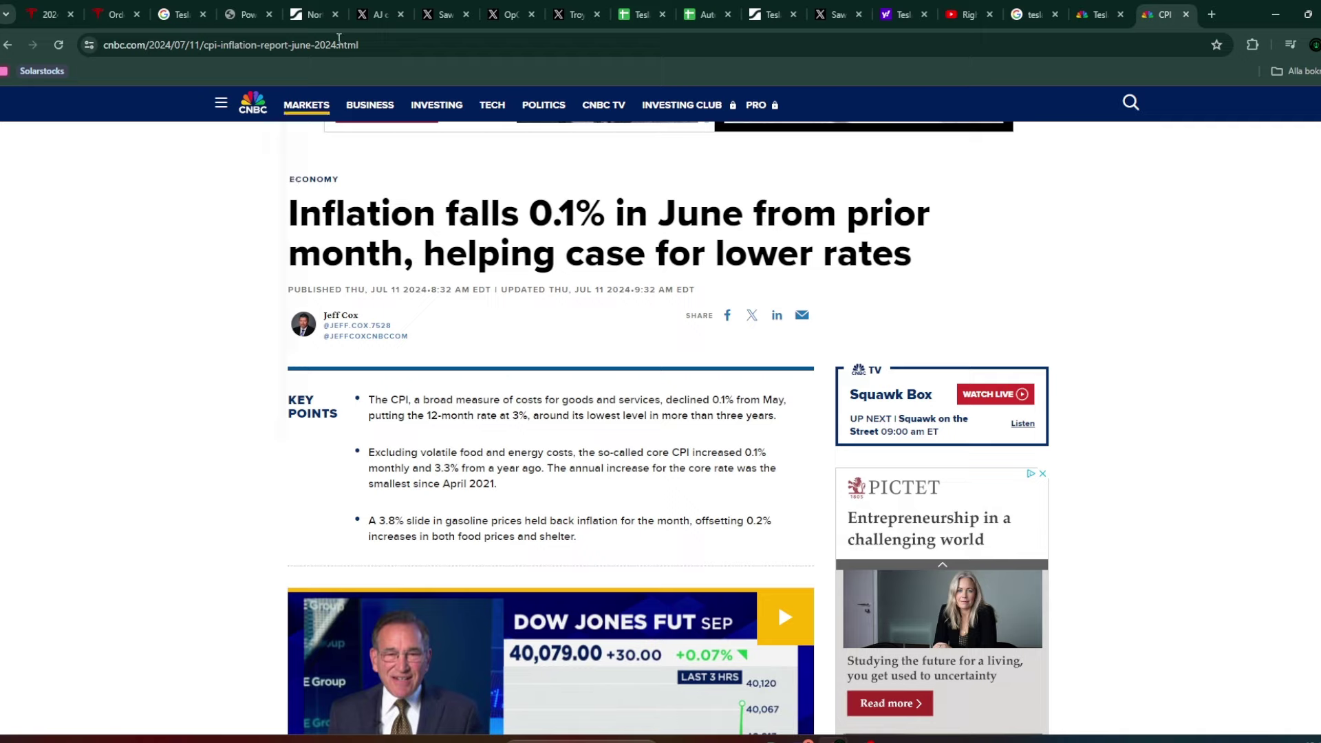
# Switch to the Tesla spreadsheet in Google Sheets and examine quarterly production and deliveries across all quarters.
pyautogui.click(633, 14)
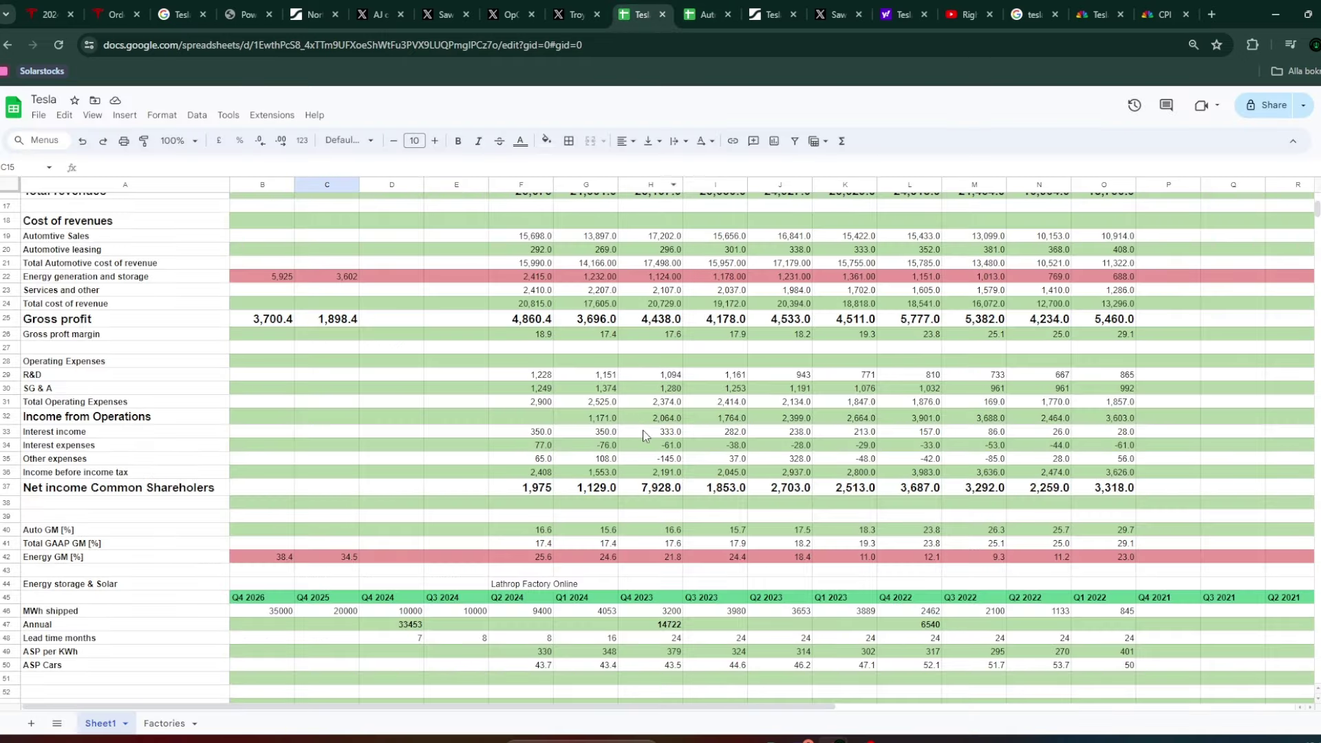
pyautogui.scroll(5, 640, 433)
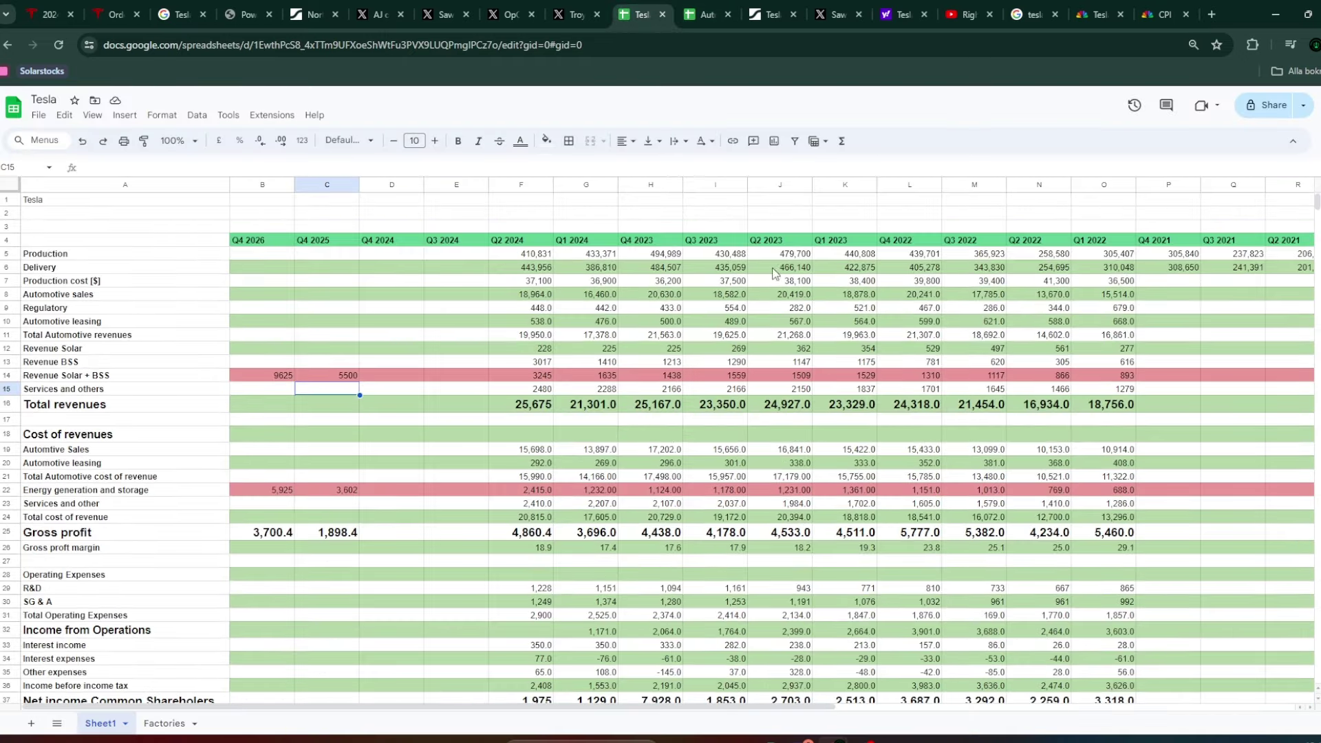
pyautogui.hscroll(4, 1168, 267)
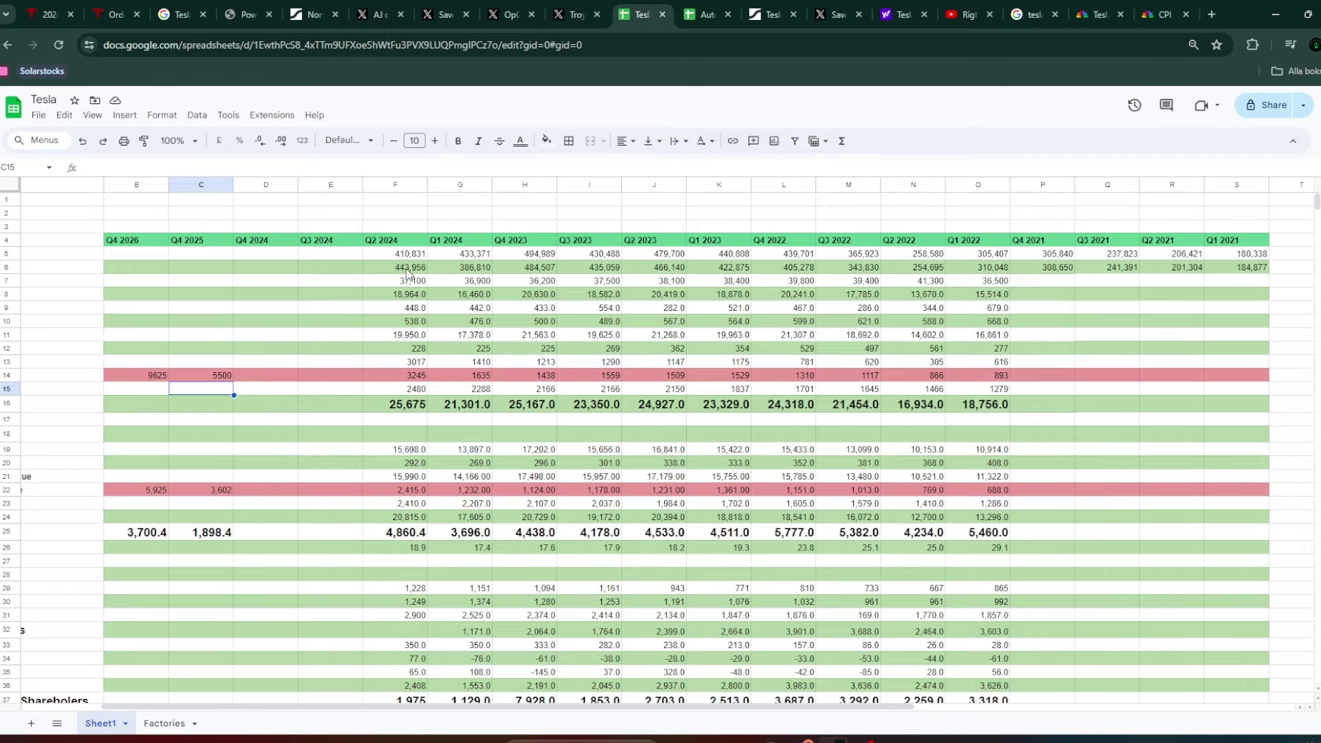
pyautogui.hscroll(-3, 407, 274)
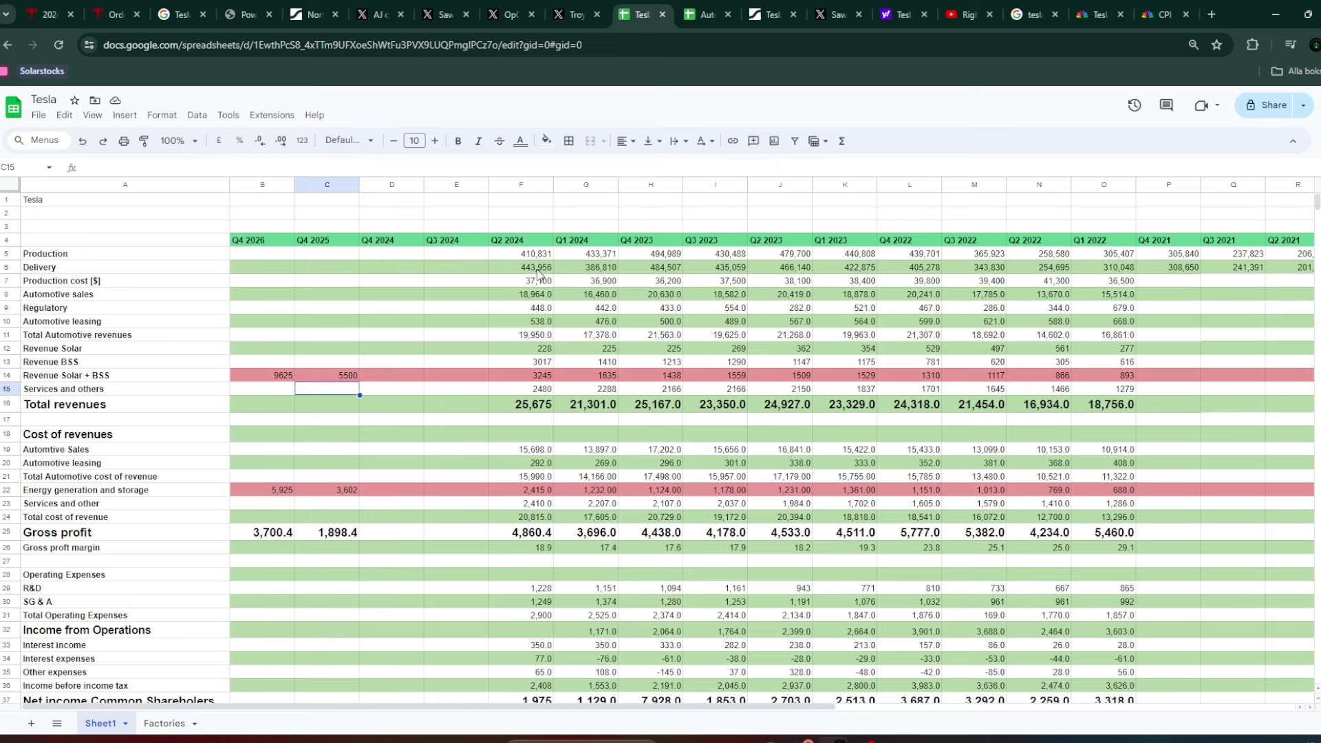
# Review the CNBC article on the robotaxi unveiling delay and revisit the CNBC report on June inflation.
pyautogui.click(1120, 7)
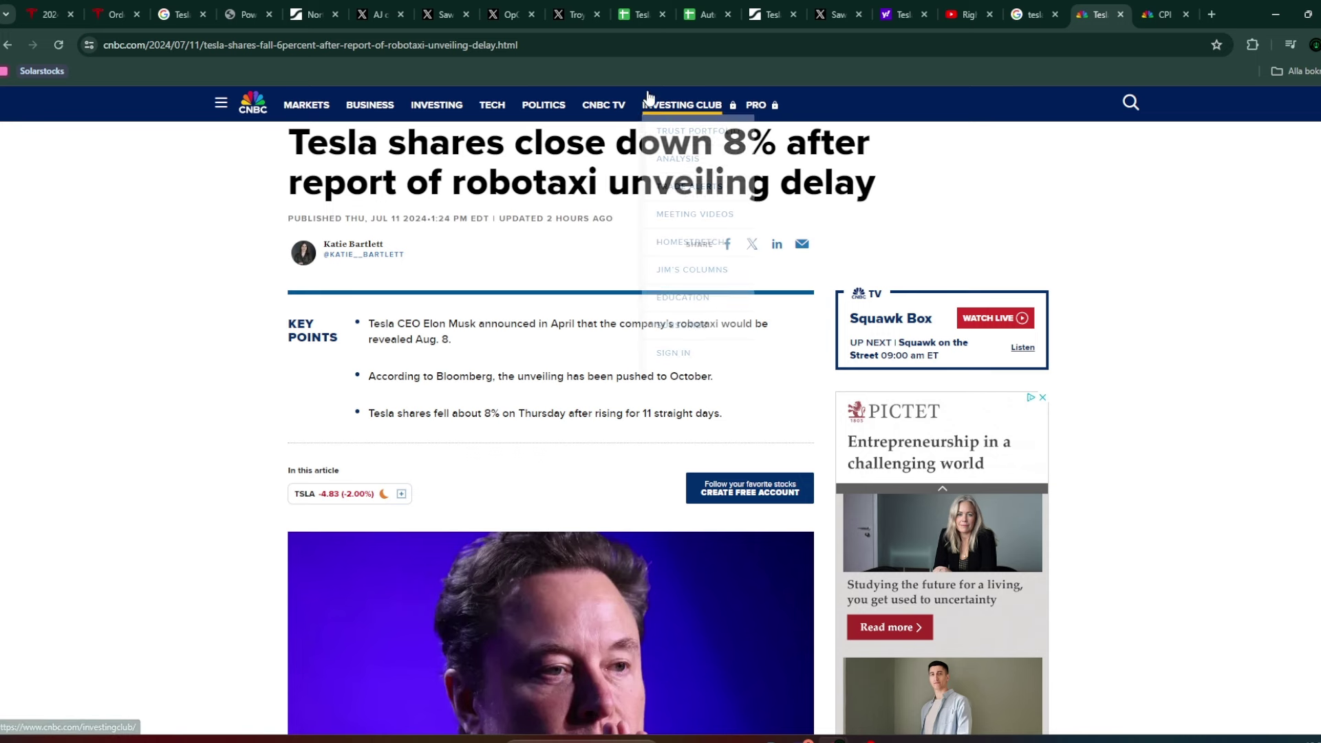
pyautogui.click(633, 7)
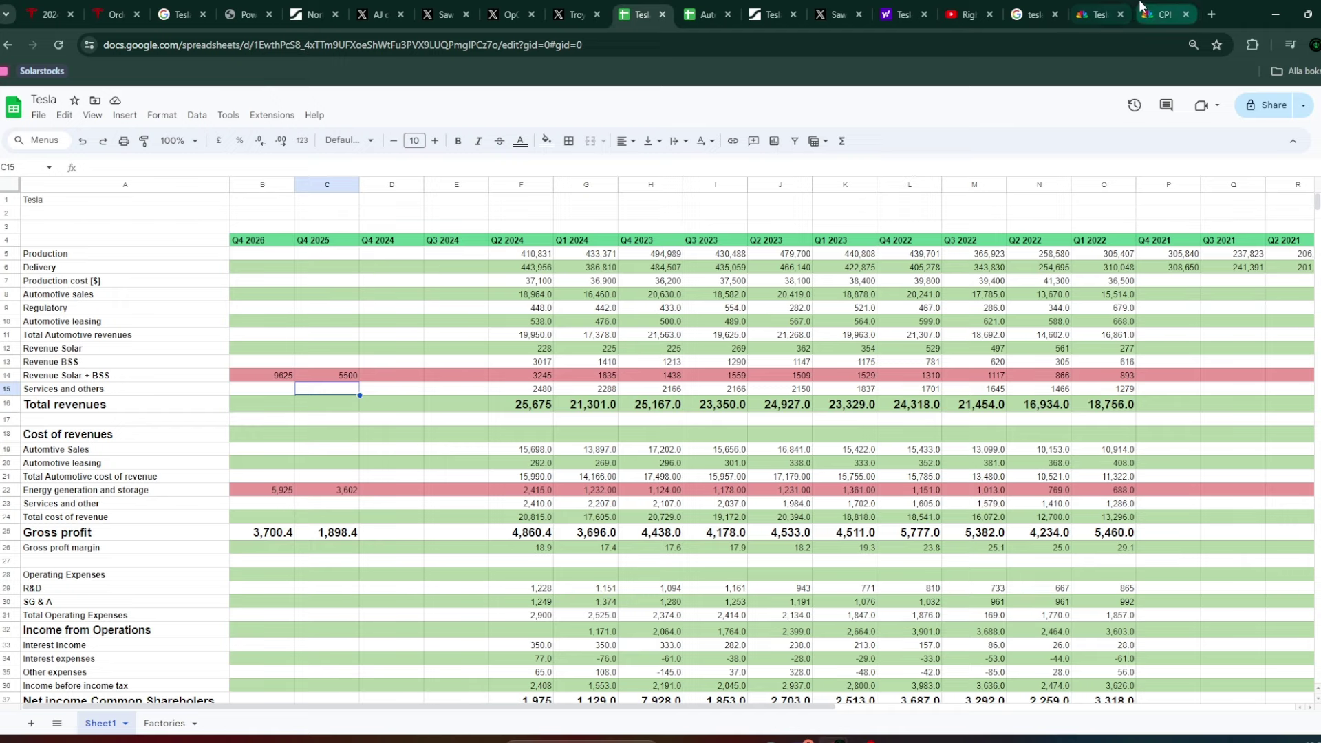
pyautogui.click(1165, 14)
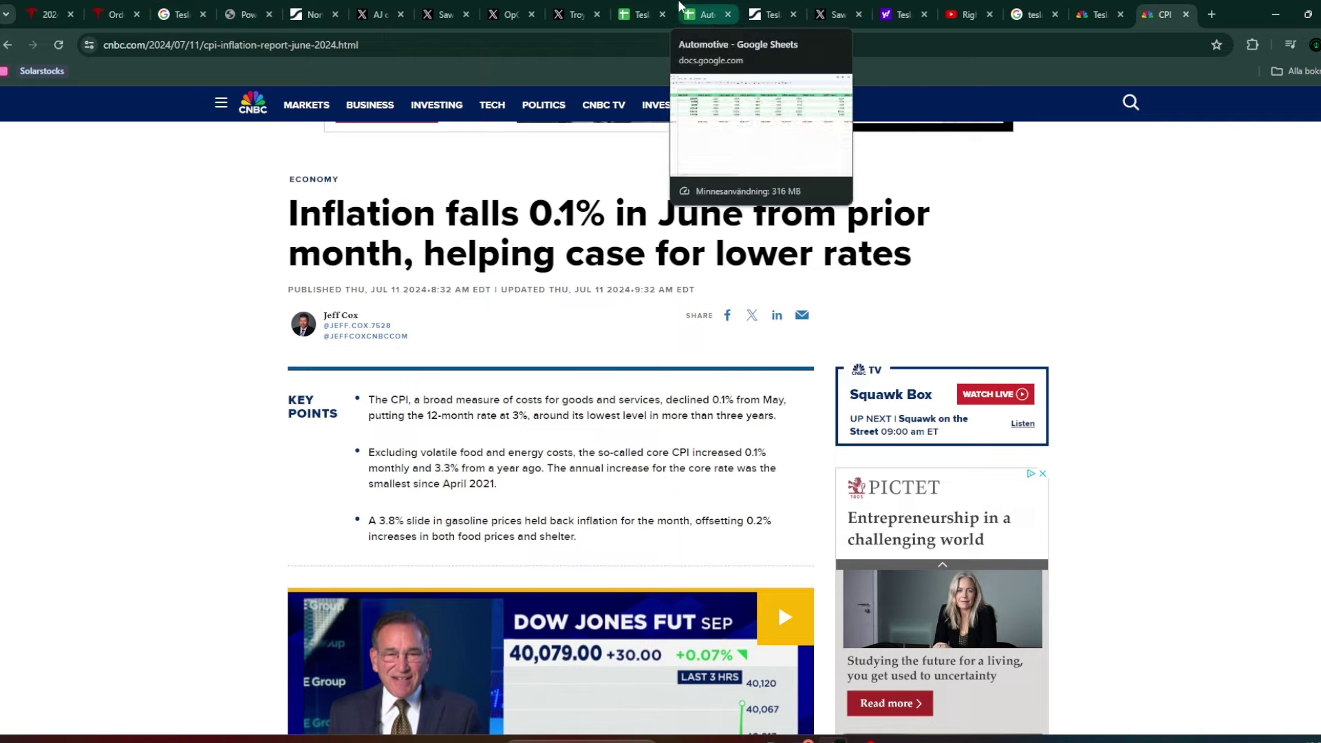
# Return to the Tesla spreadsheet and examine the profit, margin and energy storage rows.
pyautogui.click(638, 13)
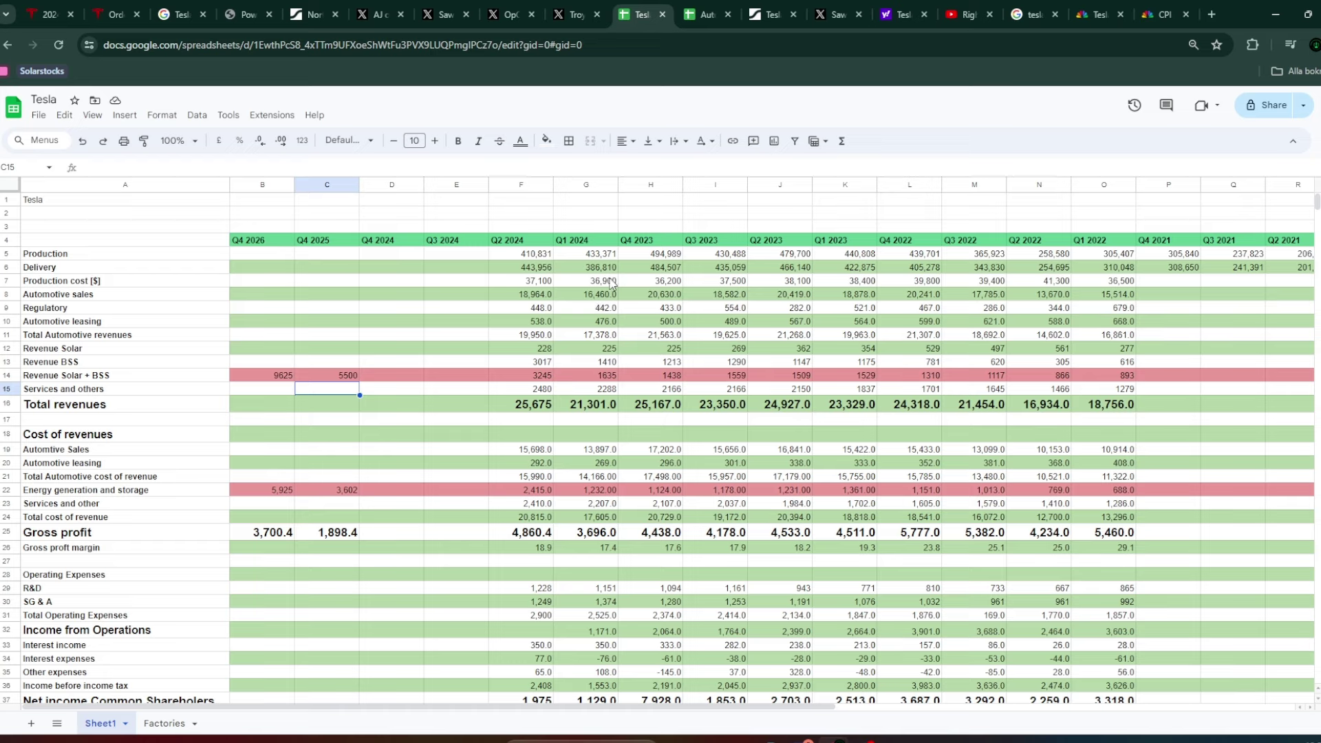
pyautogui.scroll(-5, 612, 289)
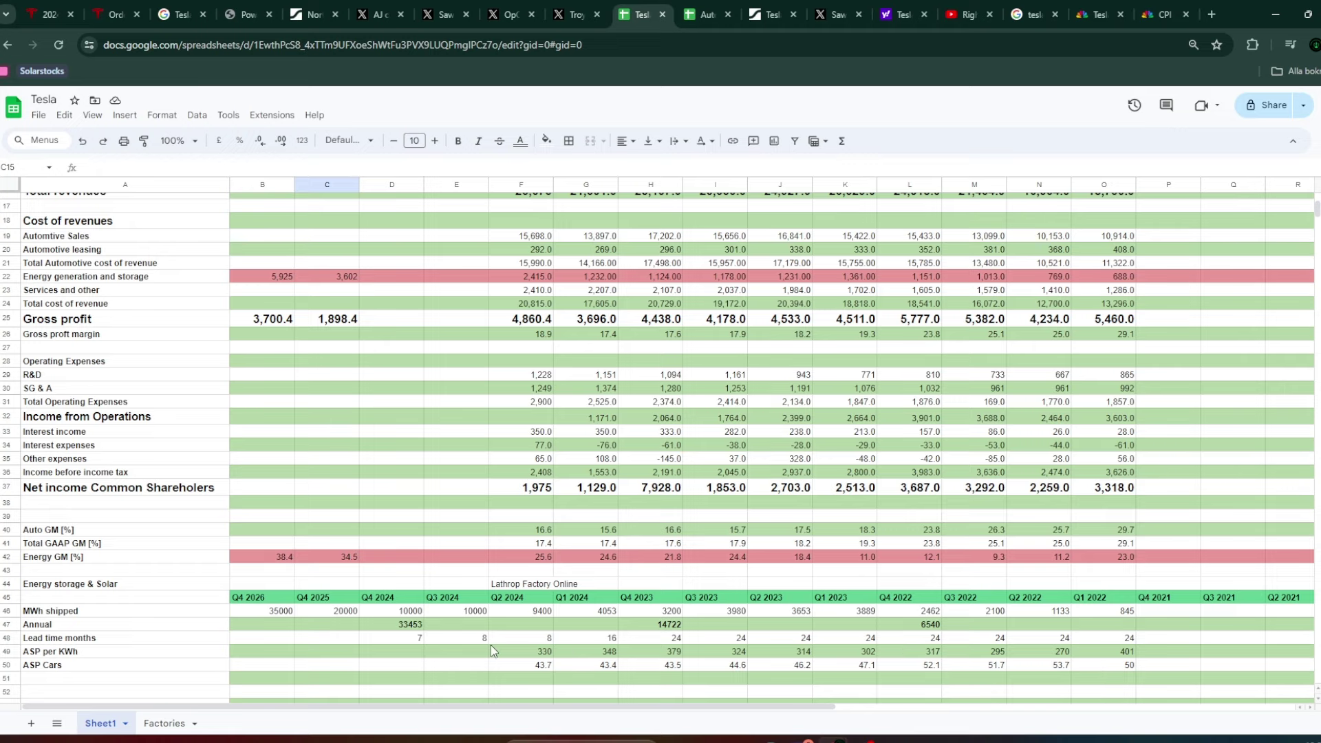
pyautogui.scroll(3, 523, 617)
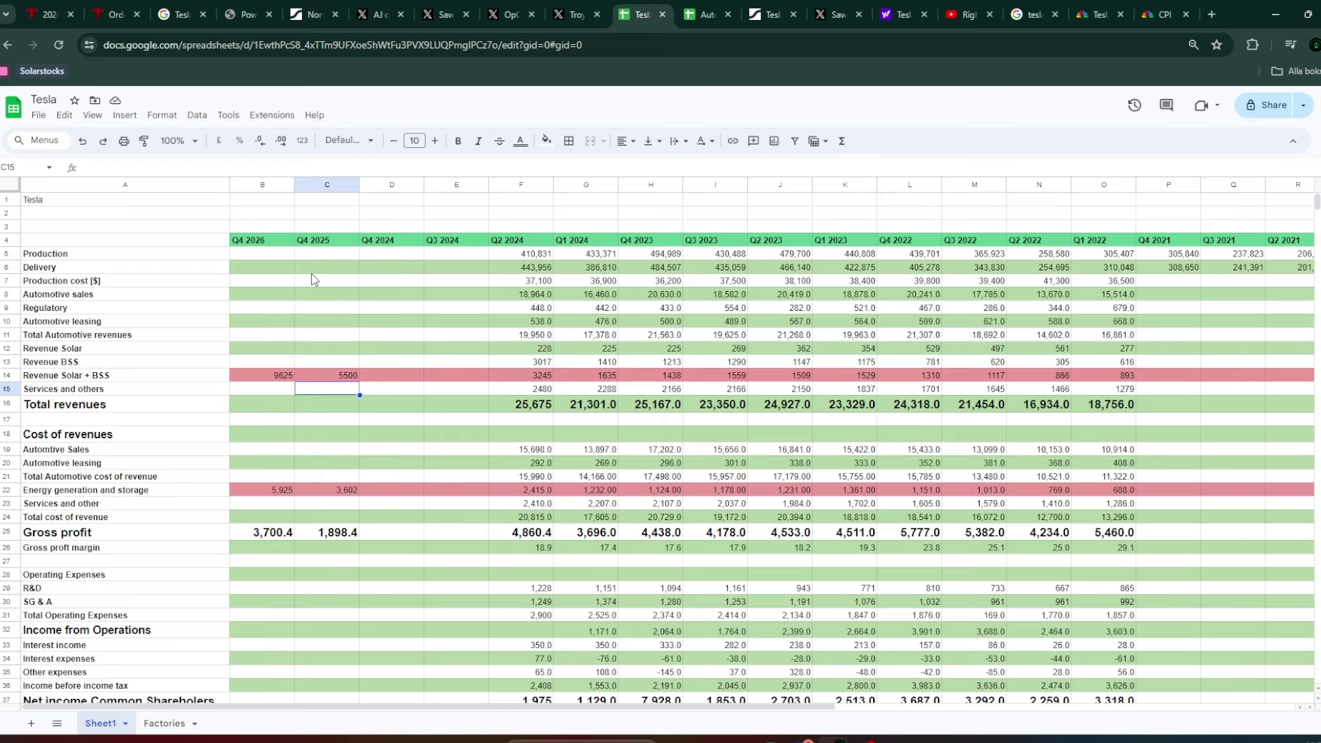
# Enter 650,000 as the Q4 2025 value in the Delivery row.
pyautogui.click(349, 270)
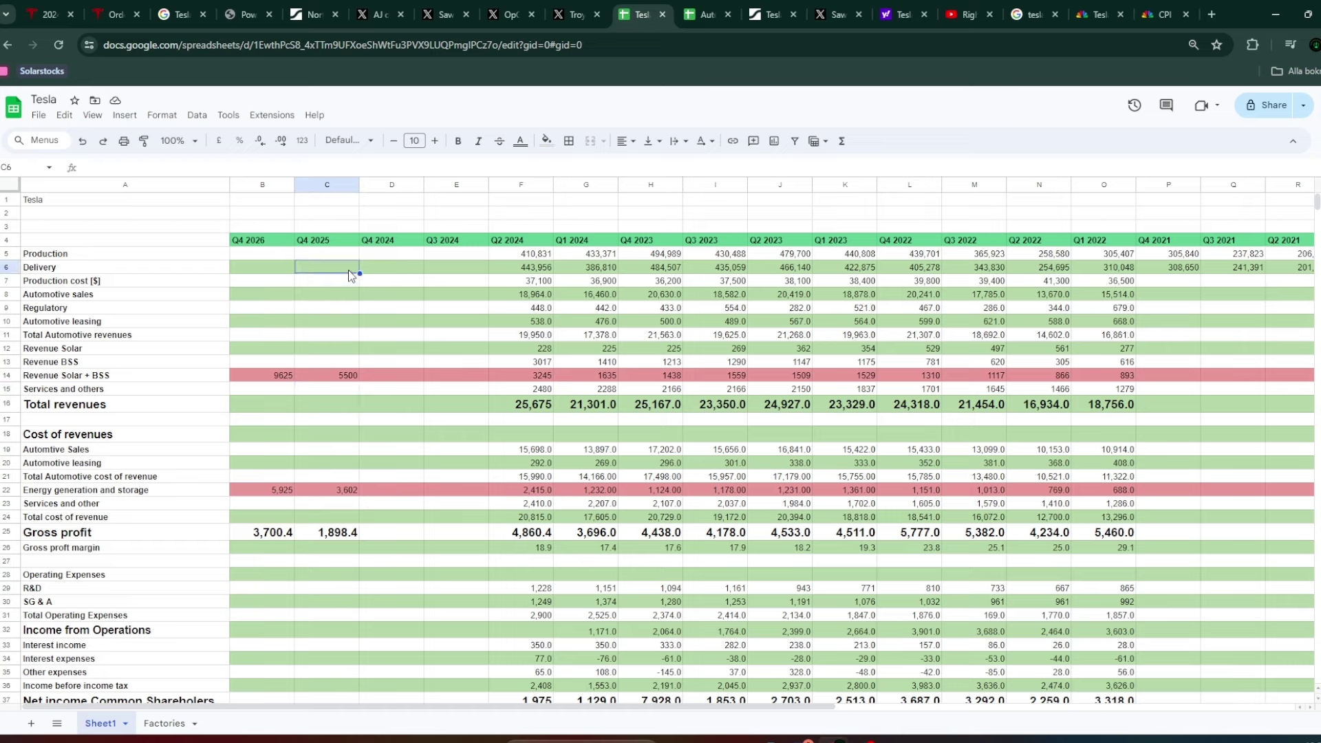
pyautogui.write('650,00')
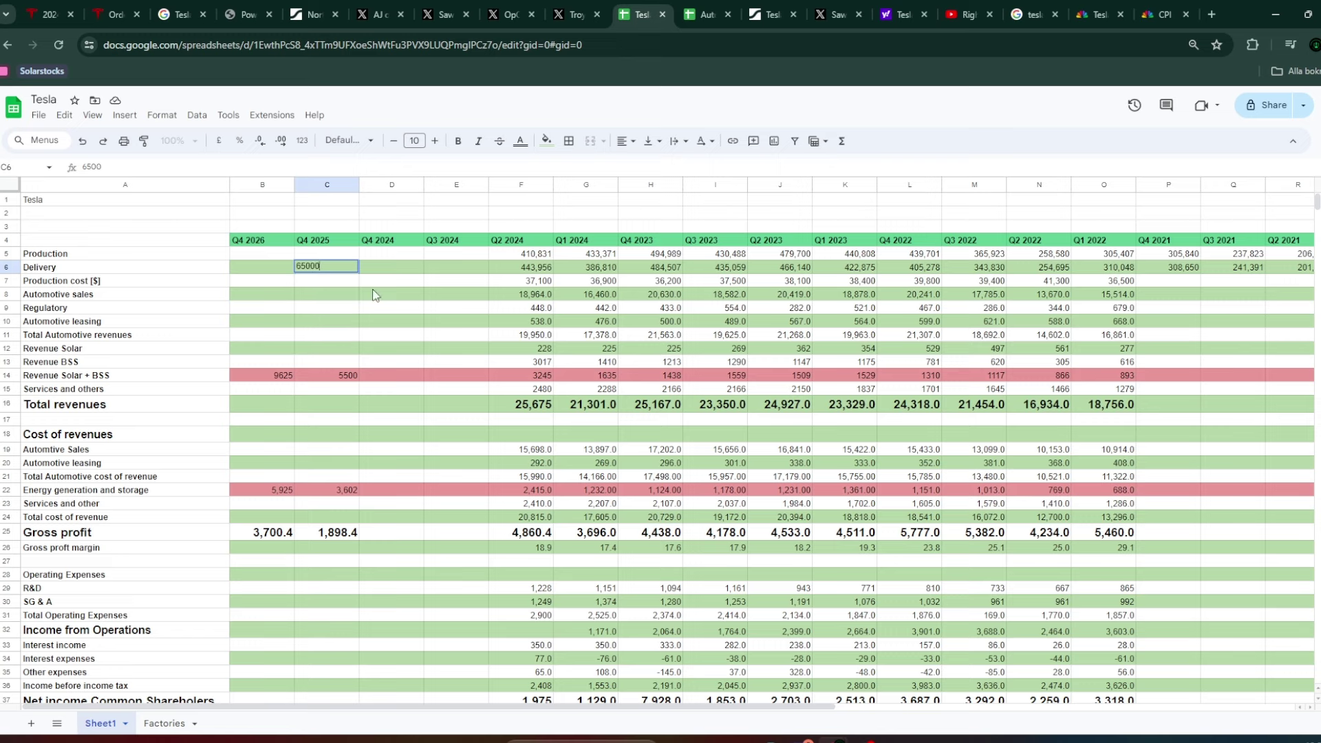
pyautogui.write('0')
pyautogui.click(344, 290)
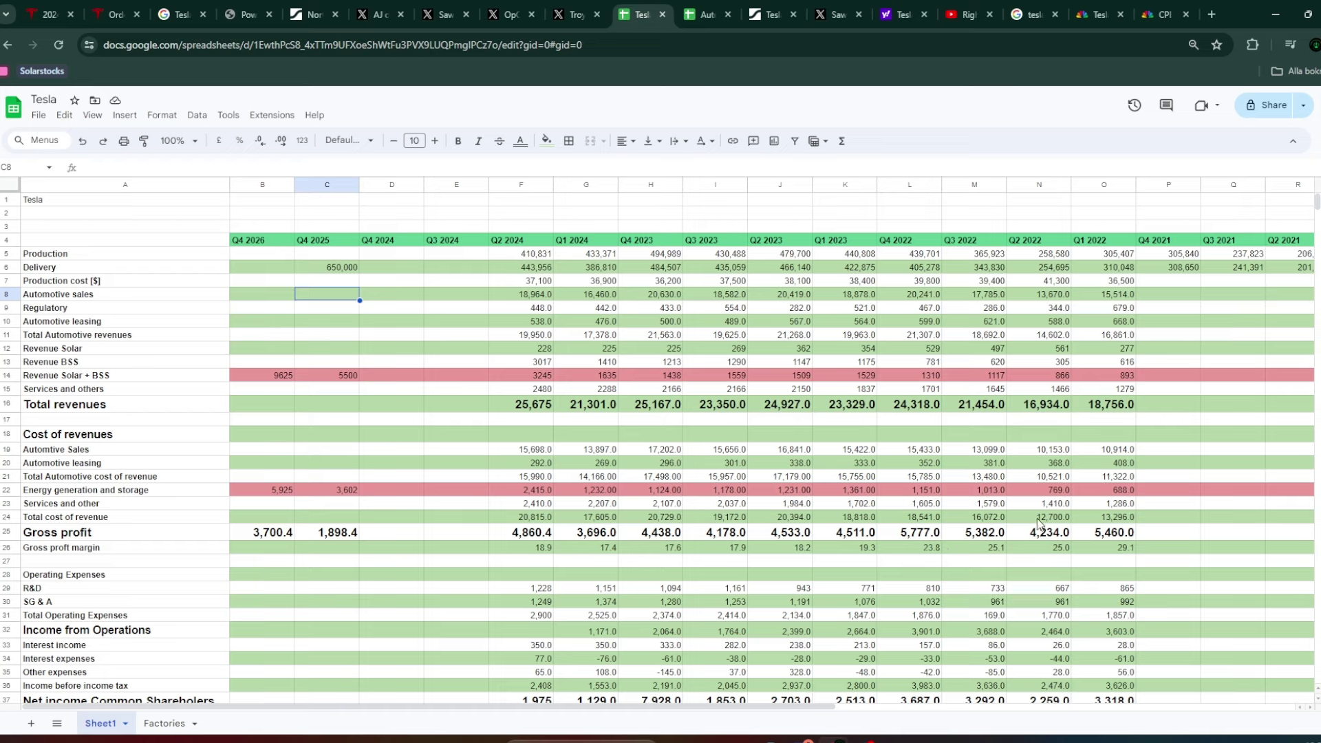
# Switch to the Automotive spreadsheet and examine the weekly lithium carbonate prices through 24W27 July 1-7.
pyautogui.click(718, 8)
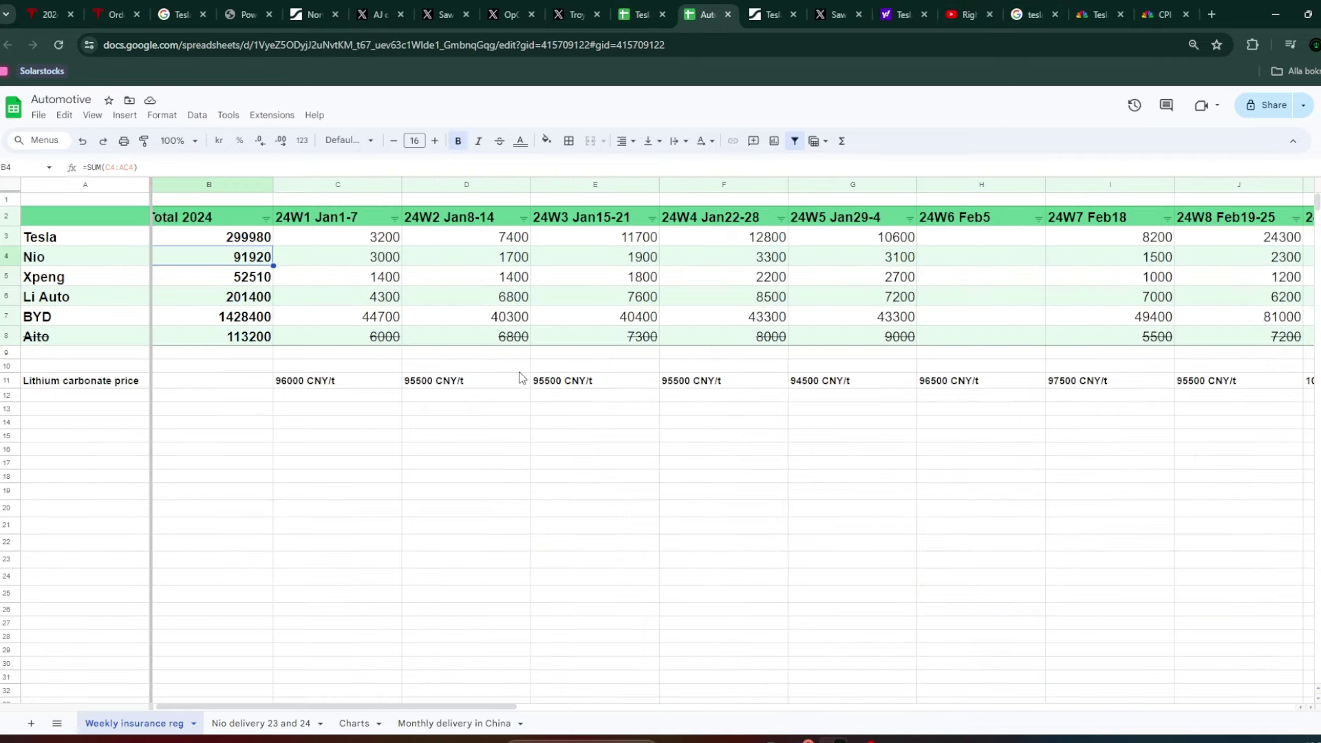
pyautogui.hscroll(10, 521, 378)
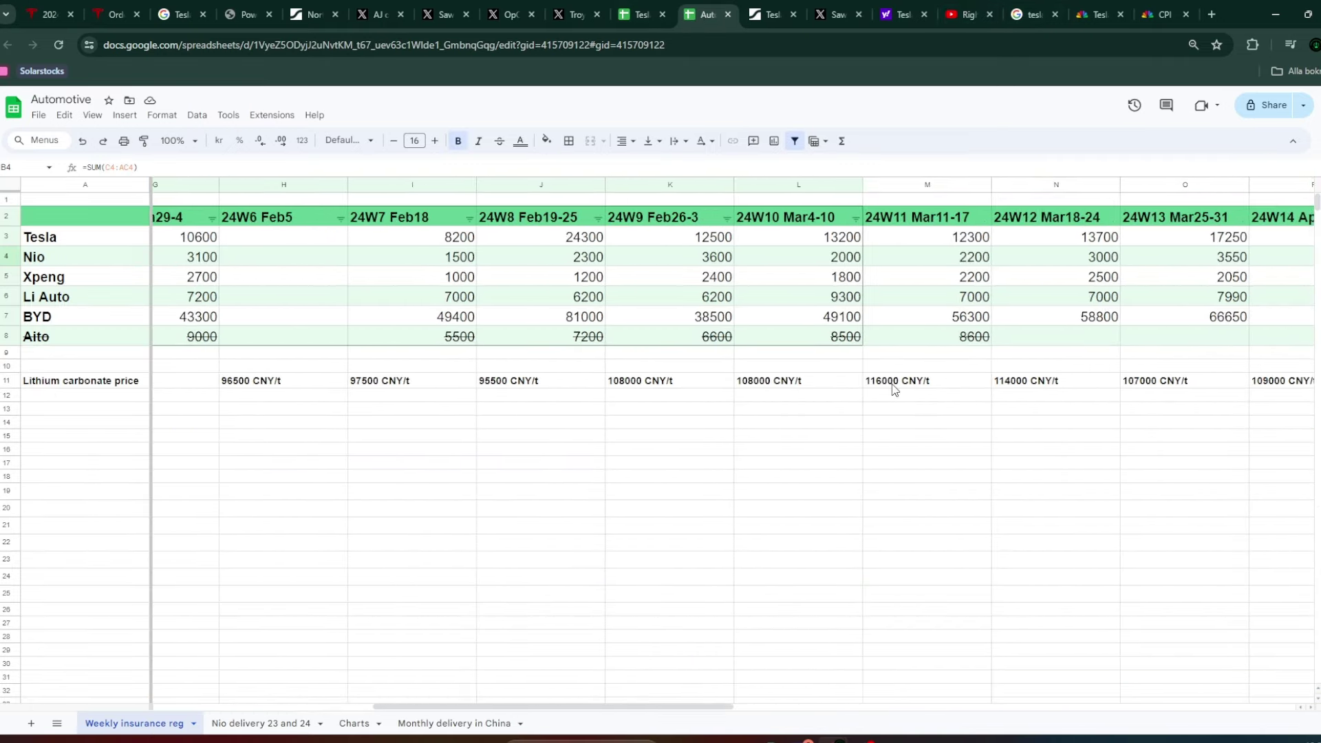
pyautogui.hscroll(15, 893, 386)
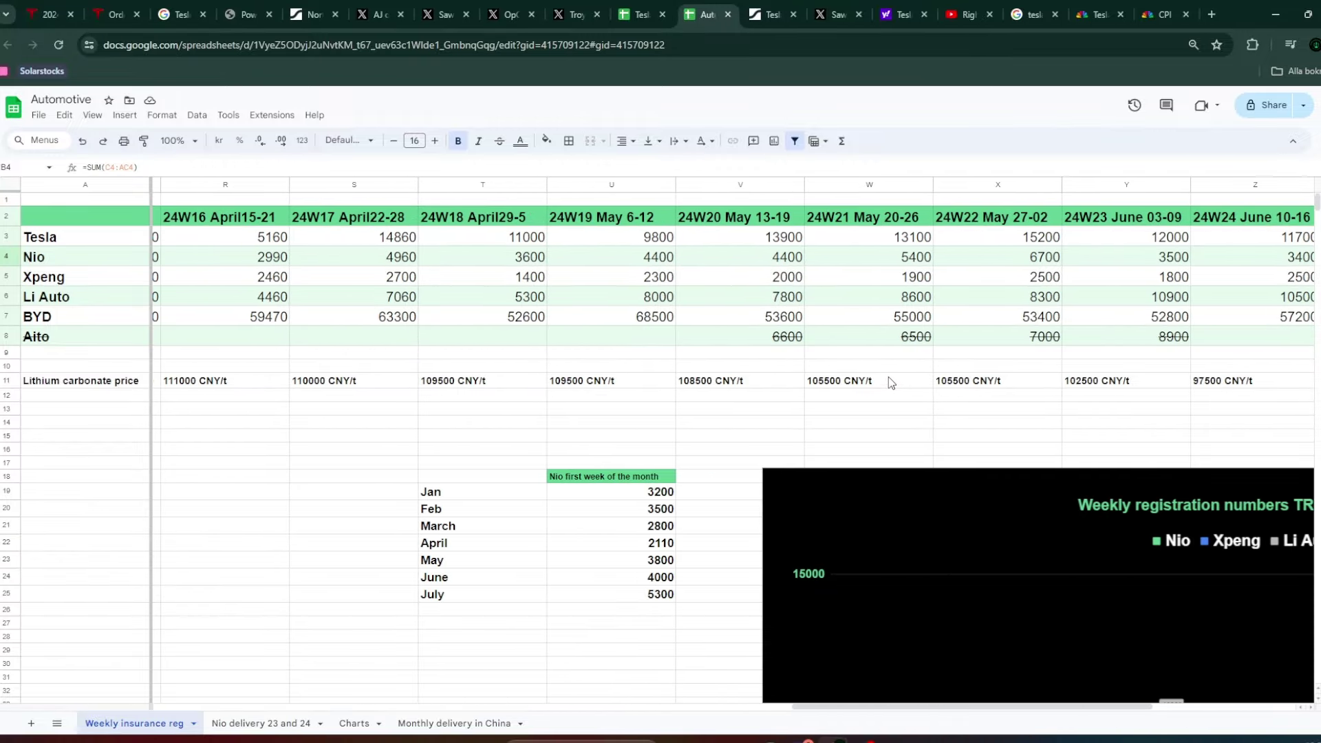
pyautogui.hscroll(5, 891, 383)
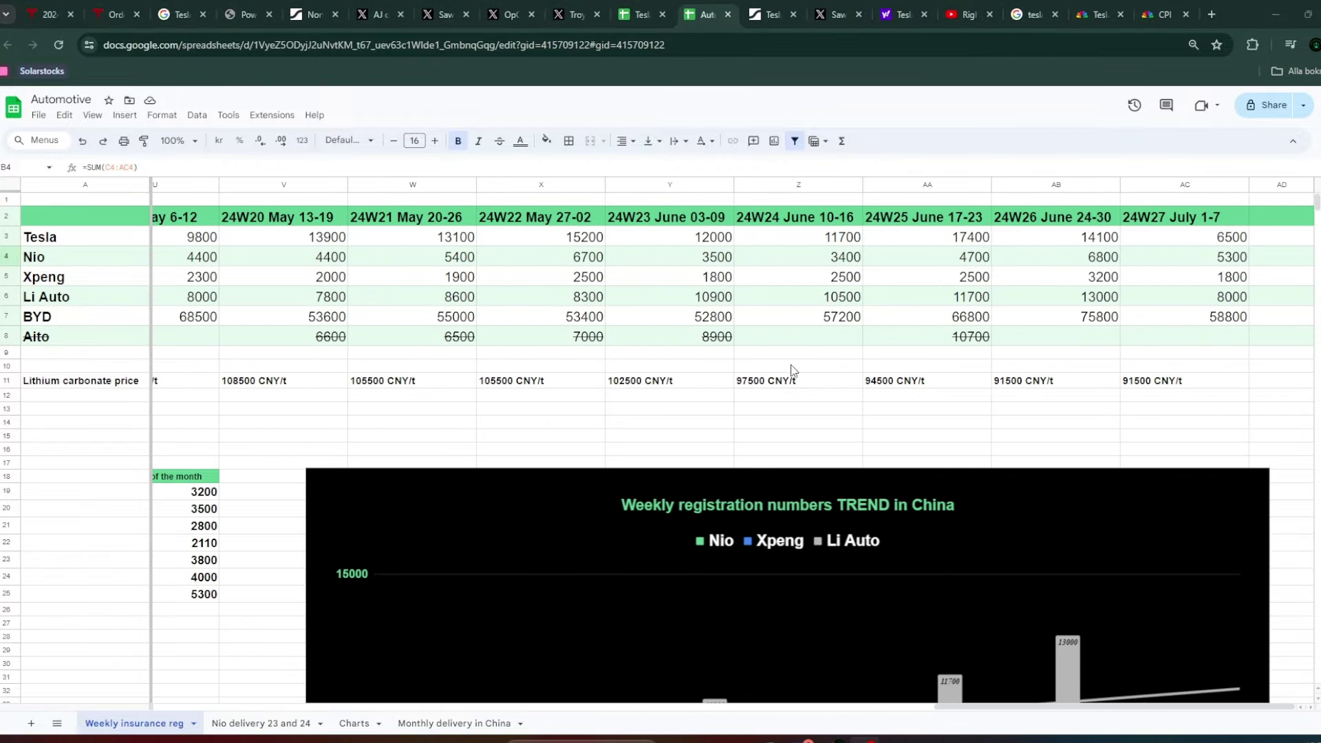
pyautogui.click(509, 385)
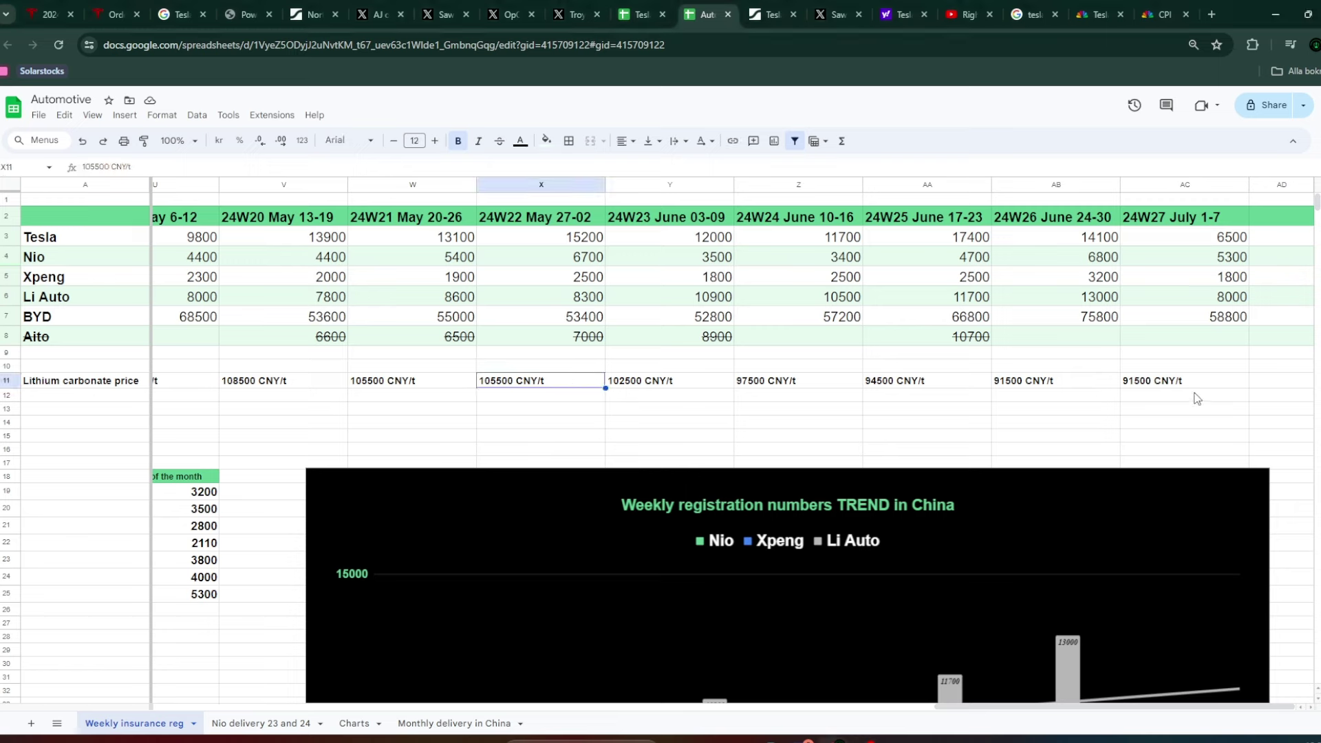
pyautogui.doubleClick(1145, 385)
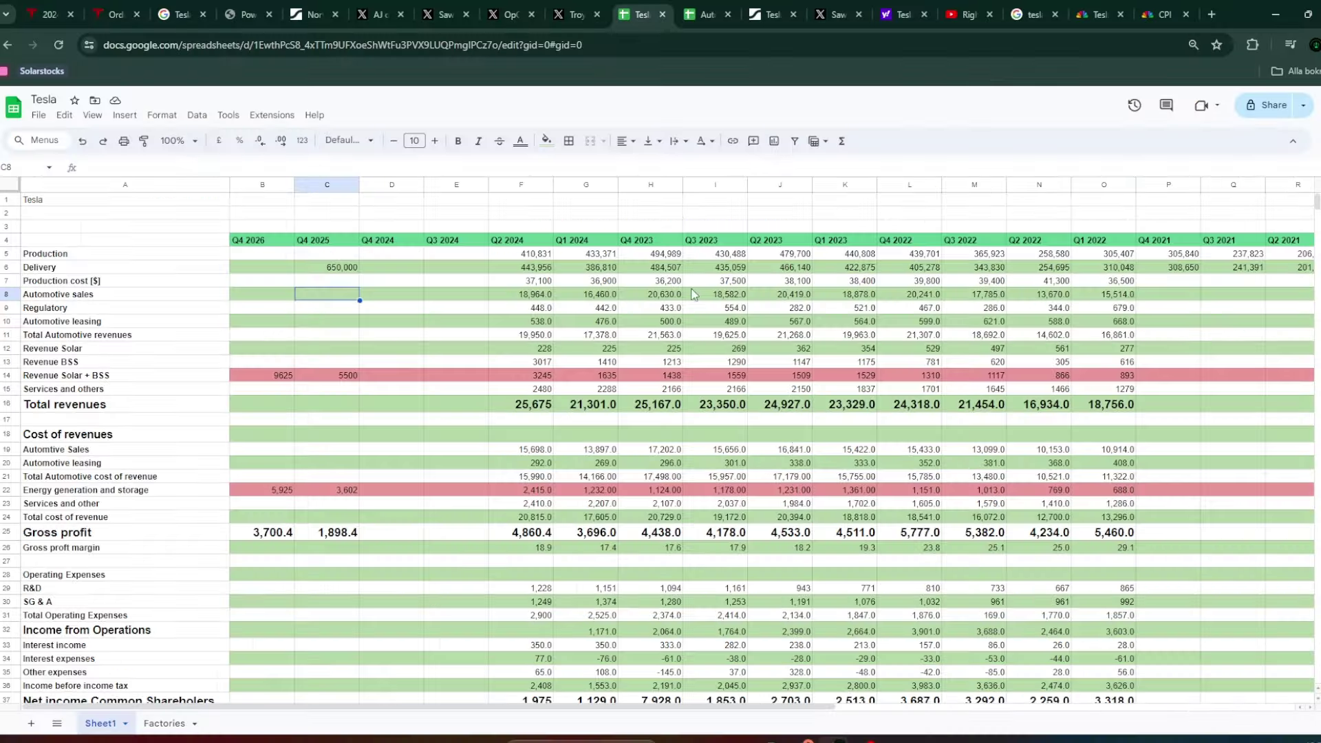
# Return to the Tesla spreadsheet, examine the margin and profit rows across quarters, and select the Q4 2025 delivery forecast.
pyautogui.scroll(-2, 757, 413)
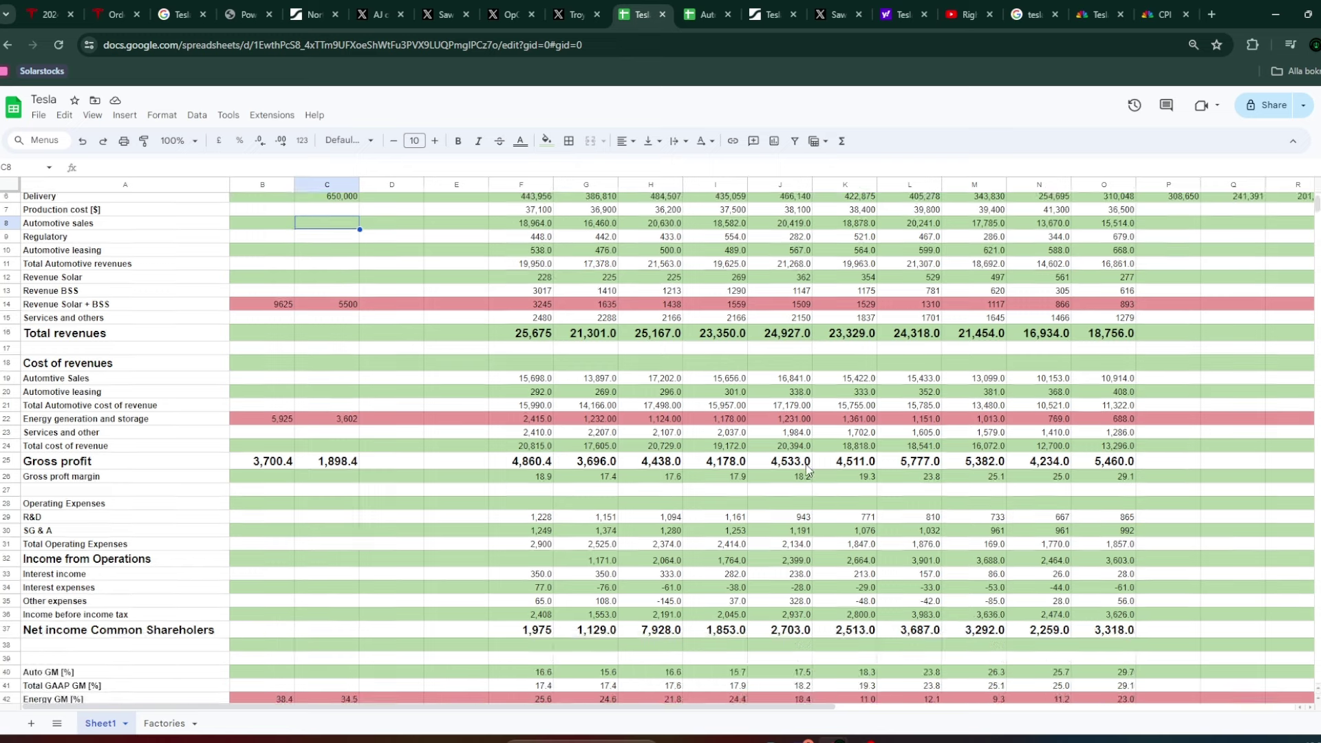
pyautogui.scroll(-2, 117, 546)
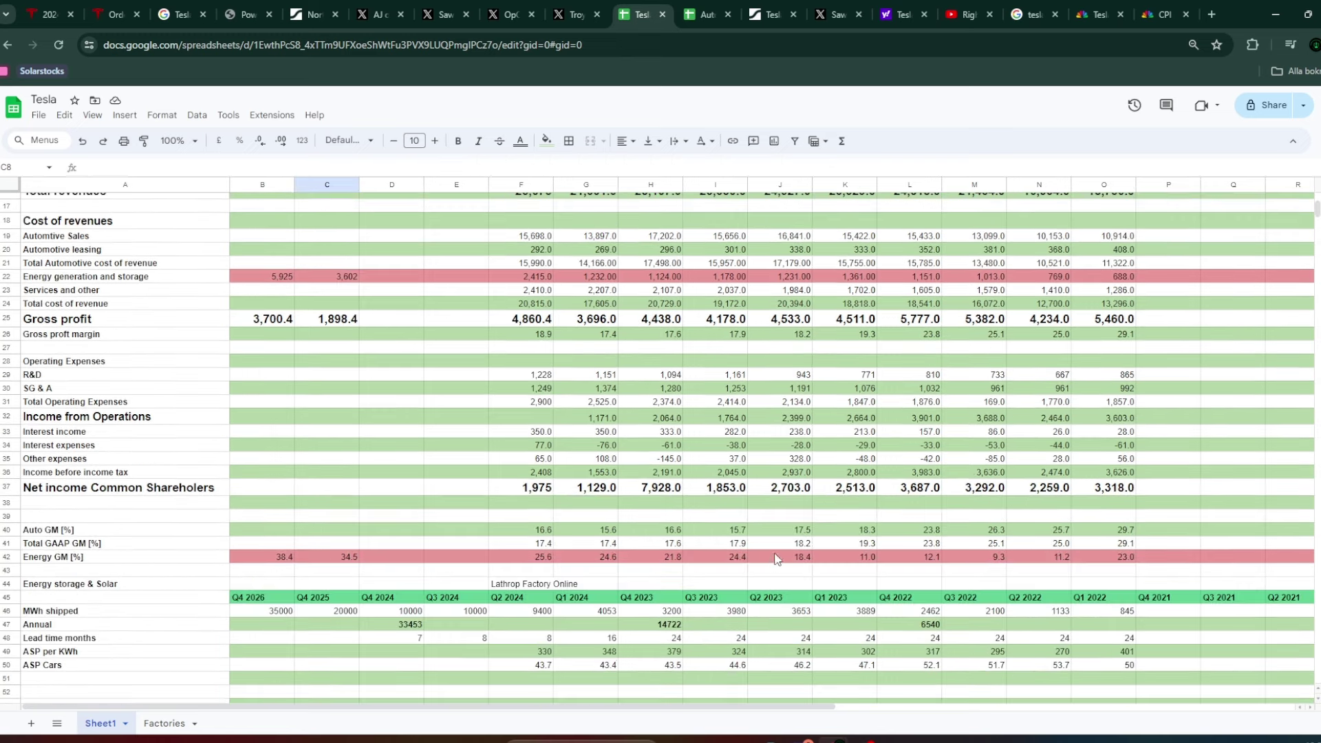
pyautogui.hscroll(3, 764, 550)
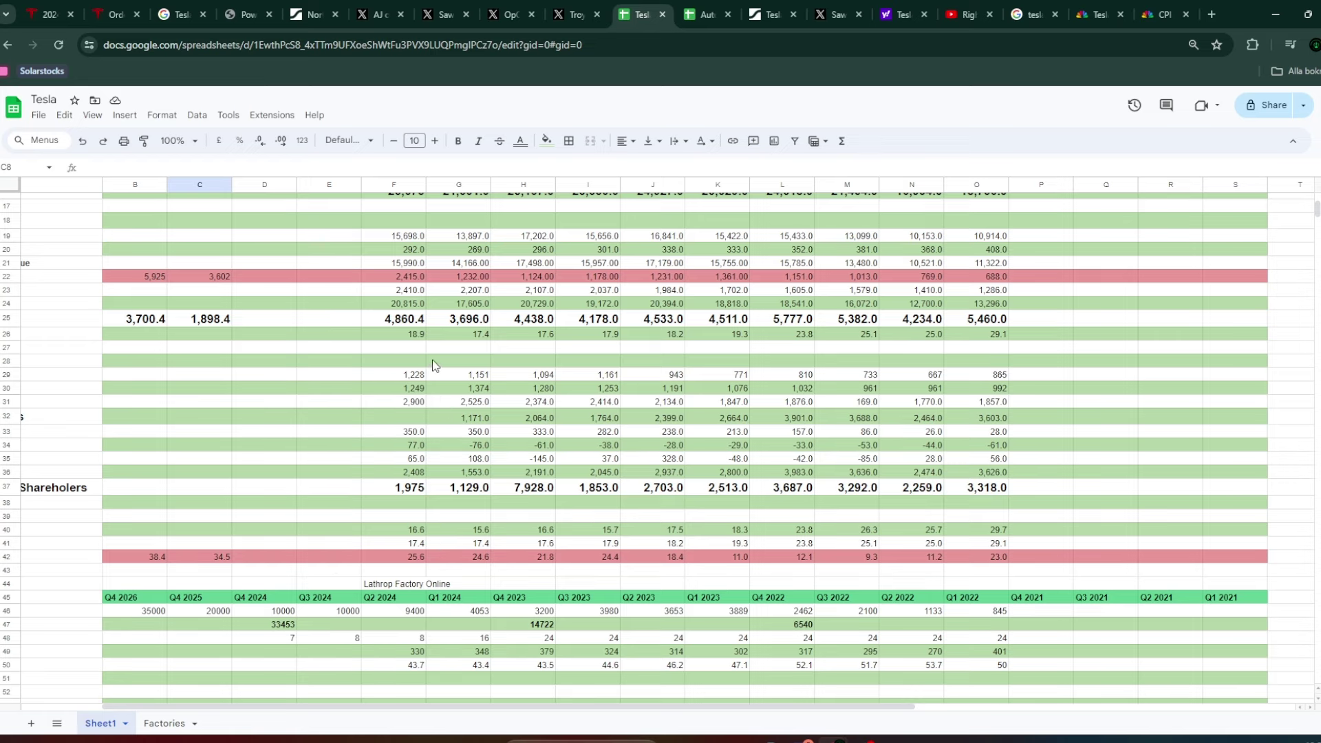
pyautogui.scroll(2, 440, 366)
pyautogui.hscroll(-2, 440, 366)
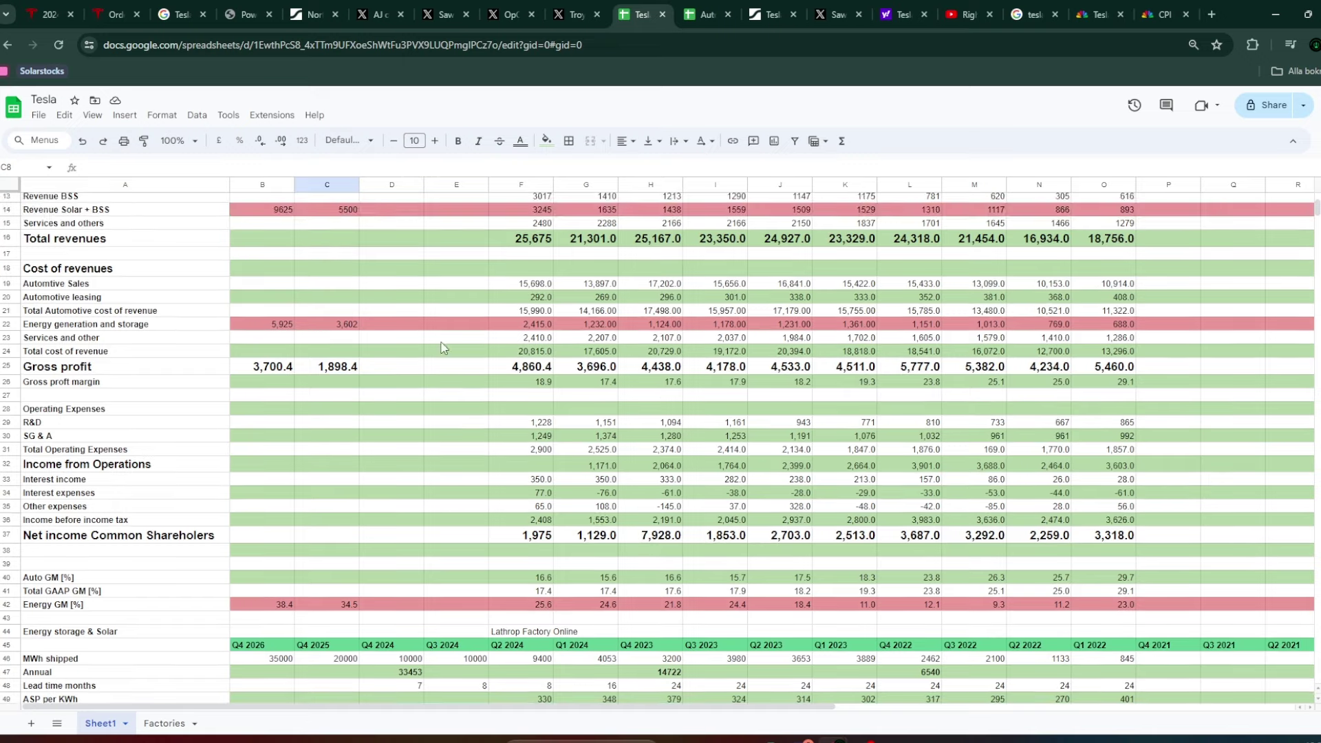
pyautogui.click(344, 315)
pyautogui.scroll(4, 614, 323)
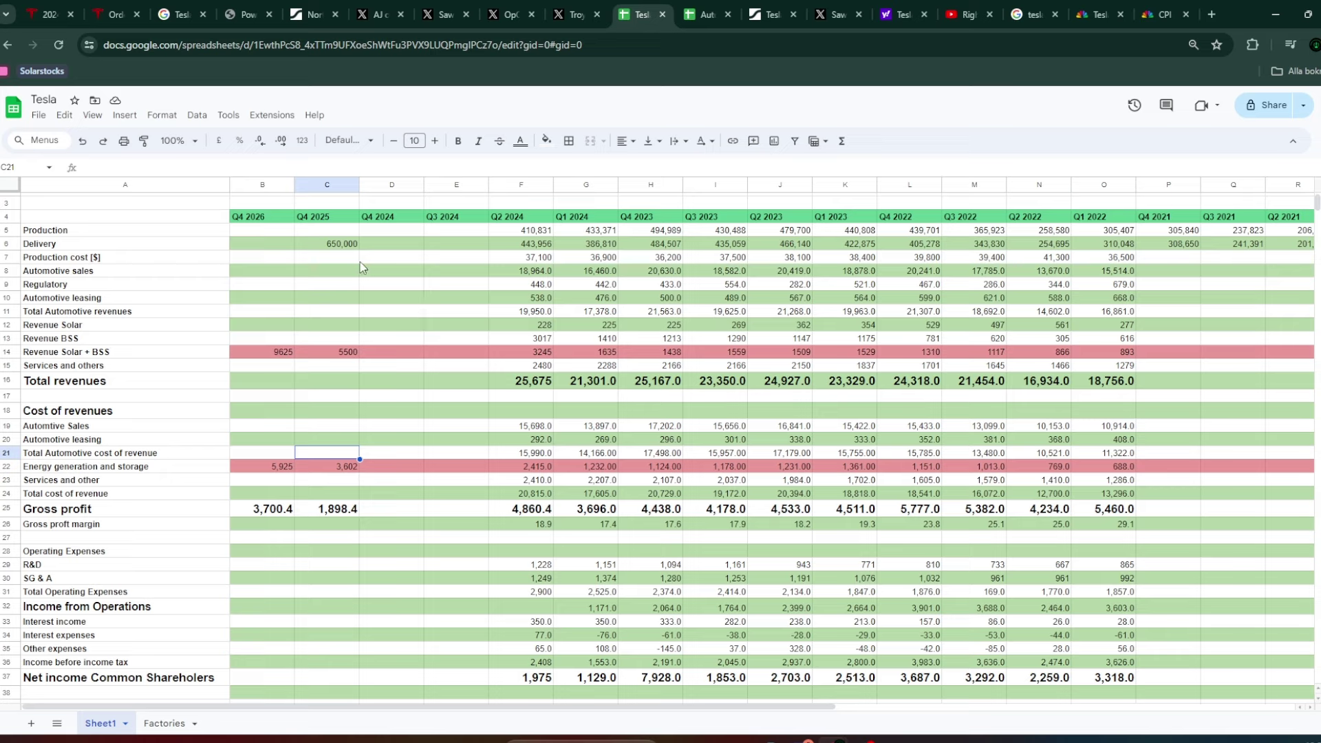
pyautogui.click(344, 249)
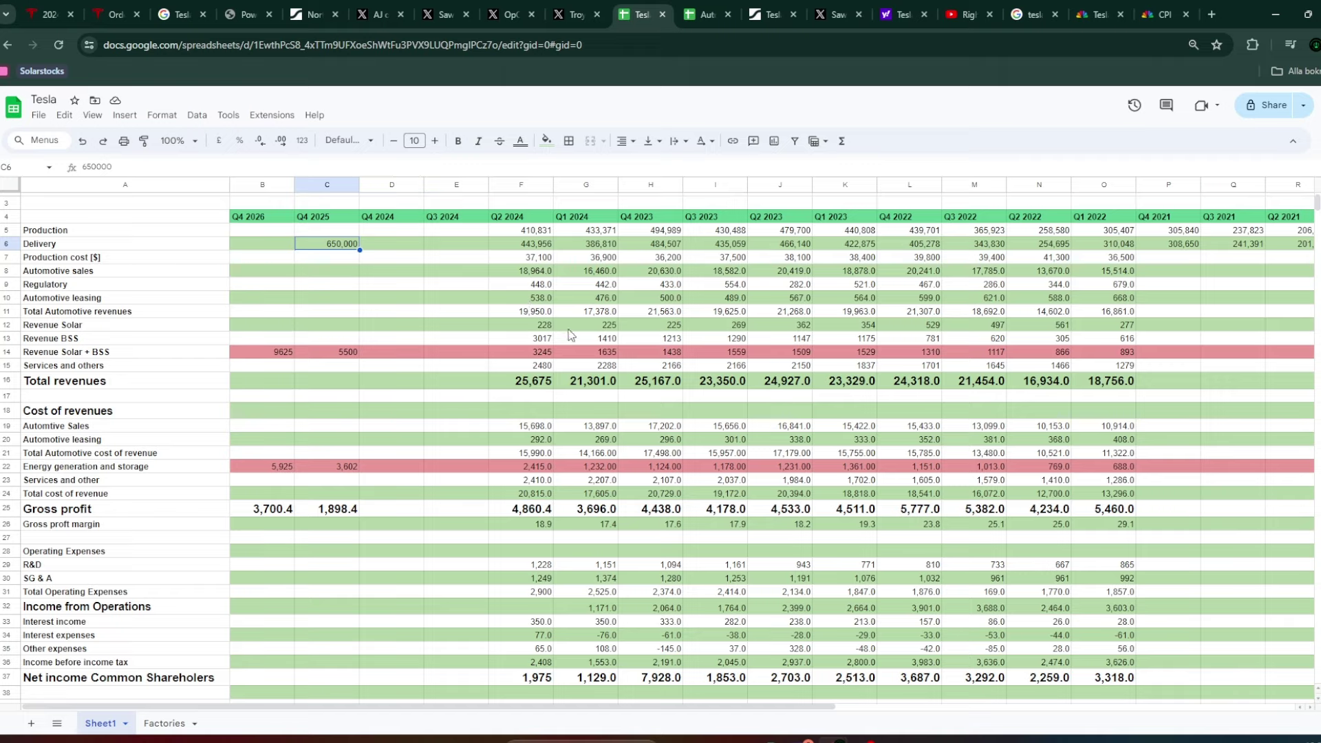
# Examine the Energy storage & Solar table, comparing MWh shipped, lead times and ASP per KWh across quarters.
pyautogui.scroll(-10, 495, 368)
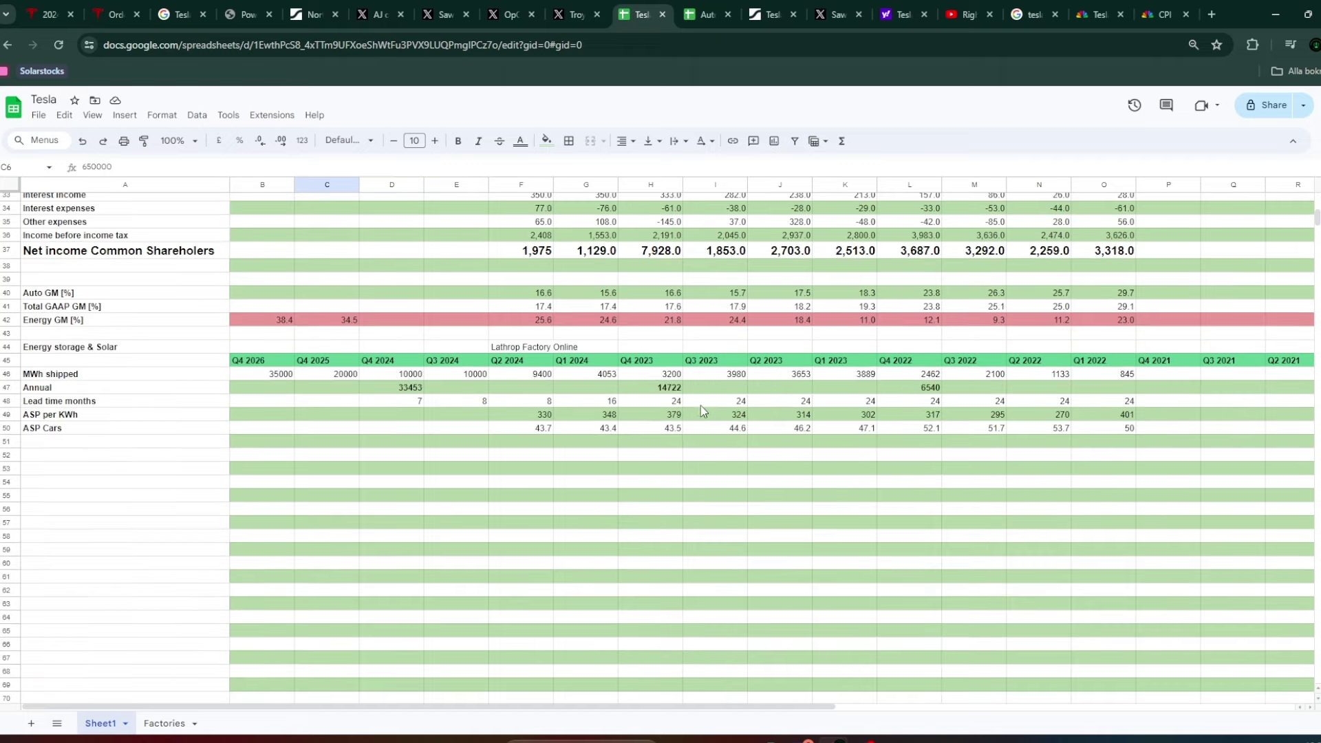
pyautogui.hscroll(2, 678, 400)
pyautogui.hscroll(-2, 509, 375)
pyautogui.scroll(1, 344, 399)
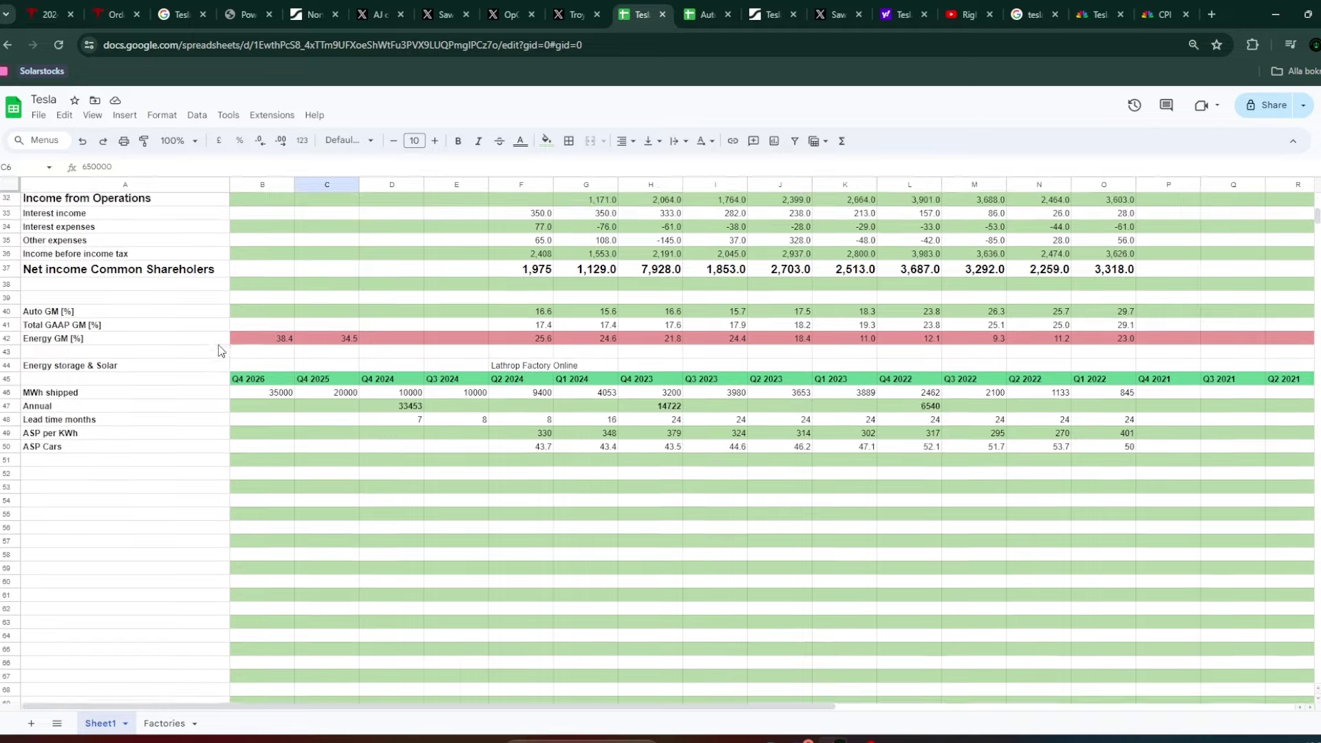
pyautogui.hscroll(2, 1084, 390)
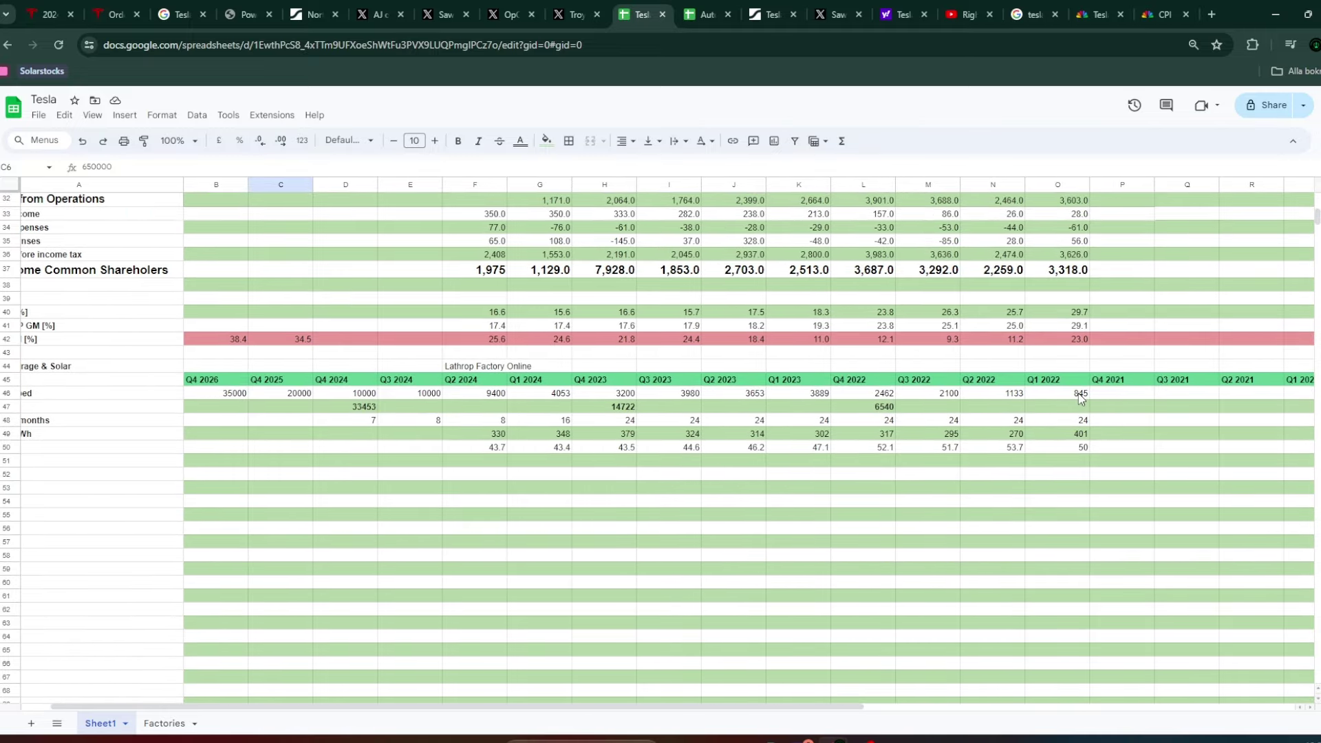
pyautogui.hscroll(-2, 1079, 396)
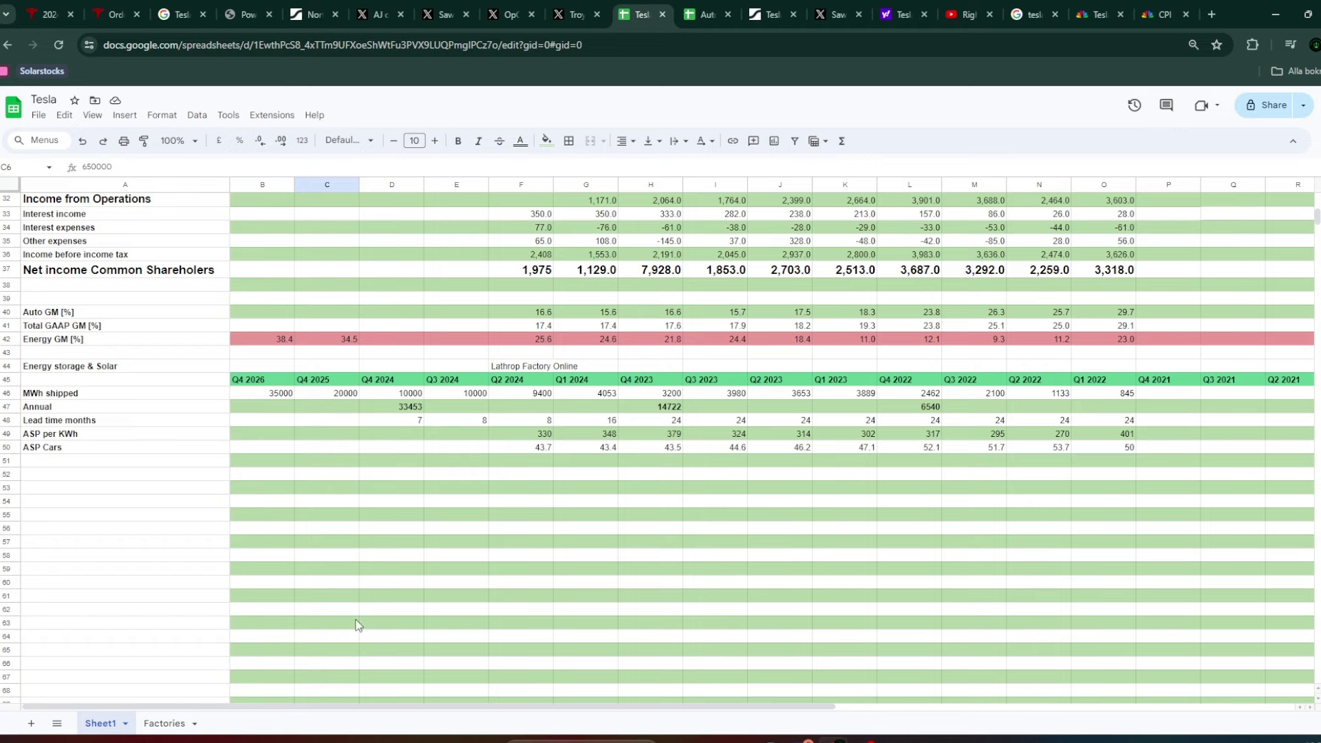
# Examine the vehicle and energy factory capacities in the Factories sheet, checking back against the energy figures in Sheet1.
pyautogui.click(159, 723)
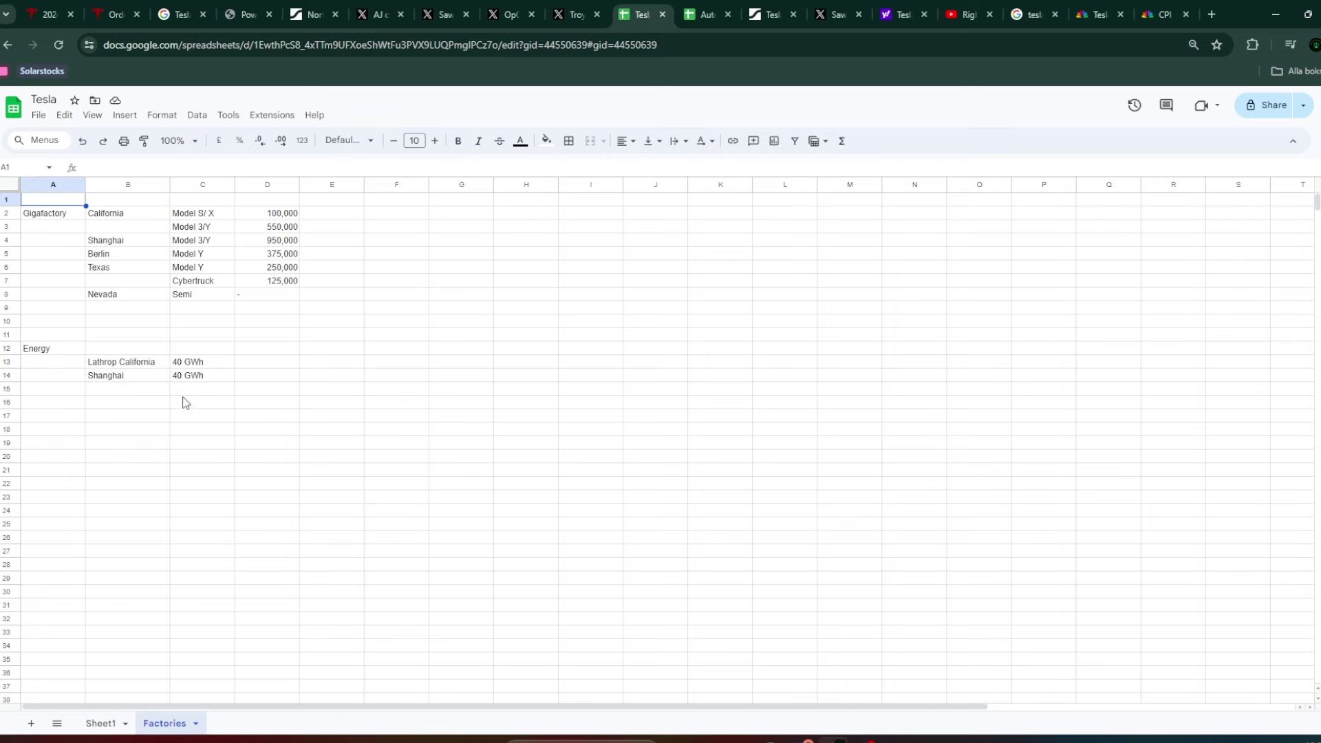
pyautogui.click(111, 726)
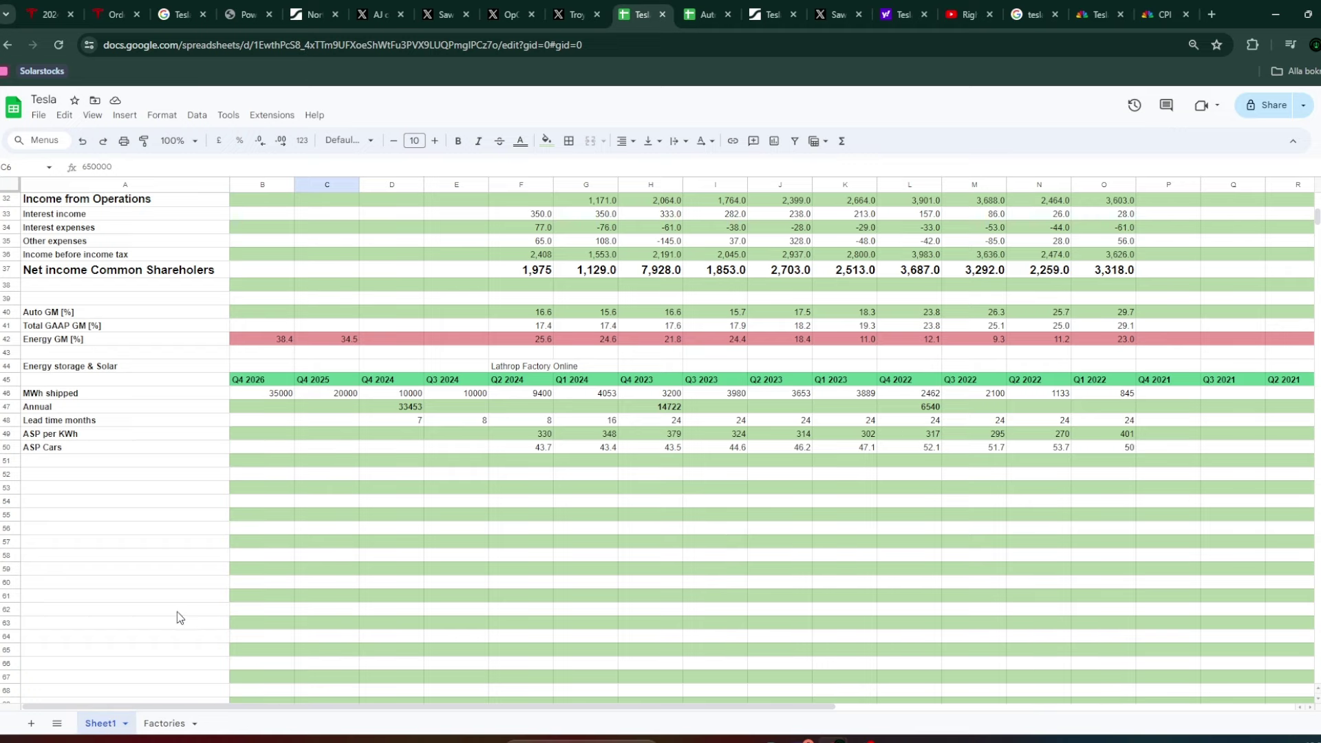
pyautogui.click(173, 728)
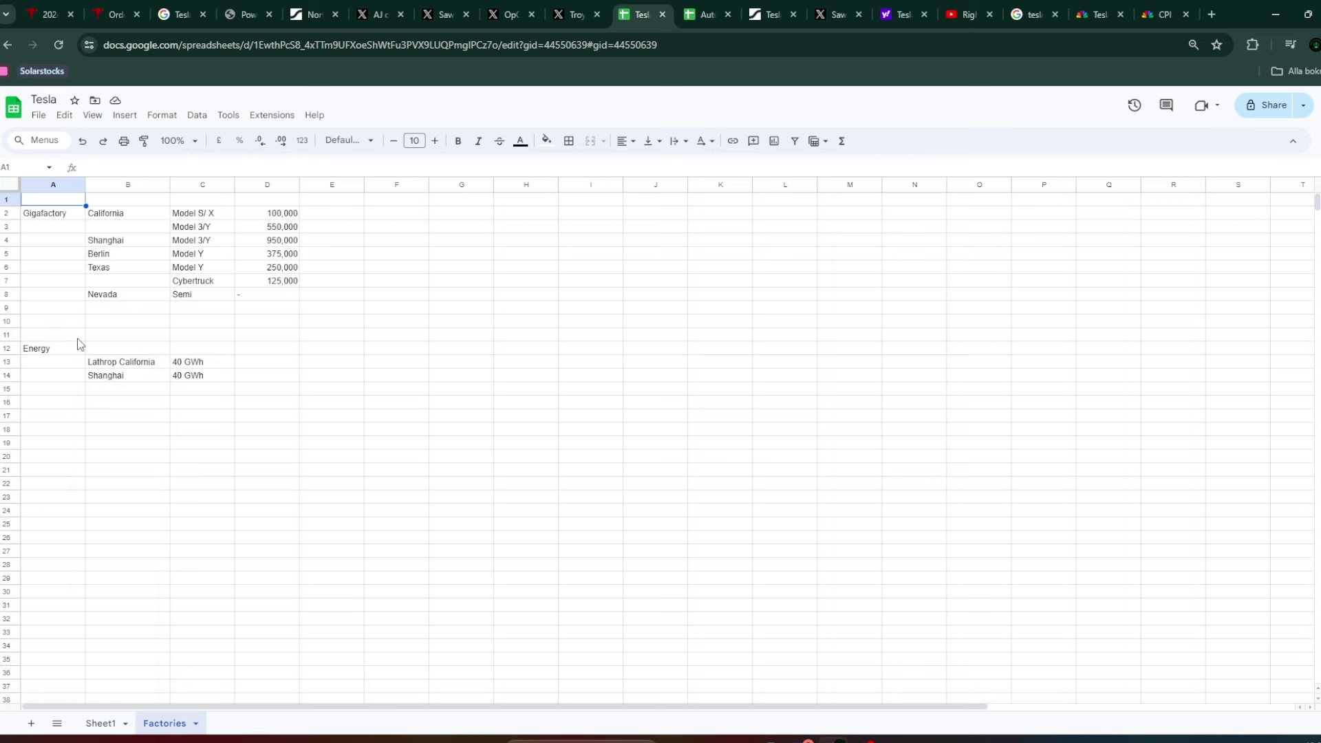
# Return to Sheet1 and examine the Q4 2025 and Q4 2026 MWh shipped, energy margin and gross profit forecasts.
pyautogui.click(115, 723)
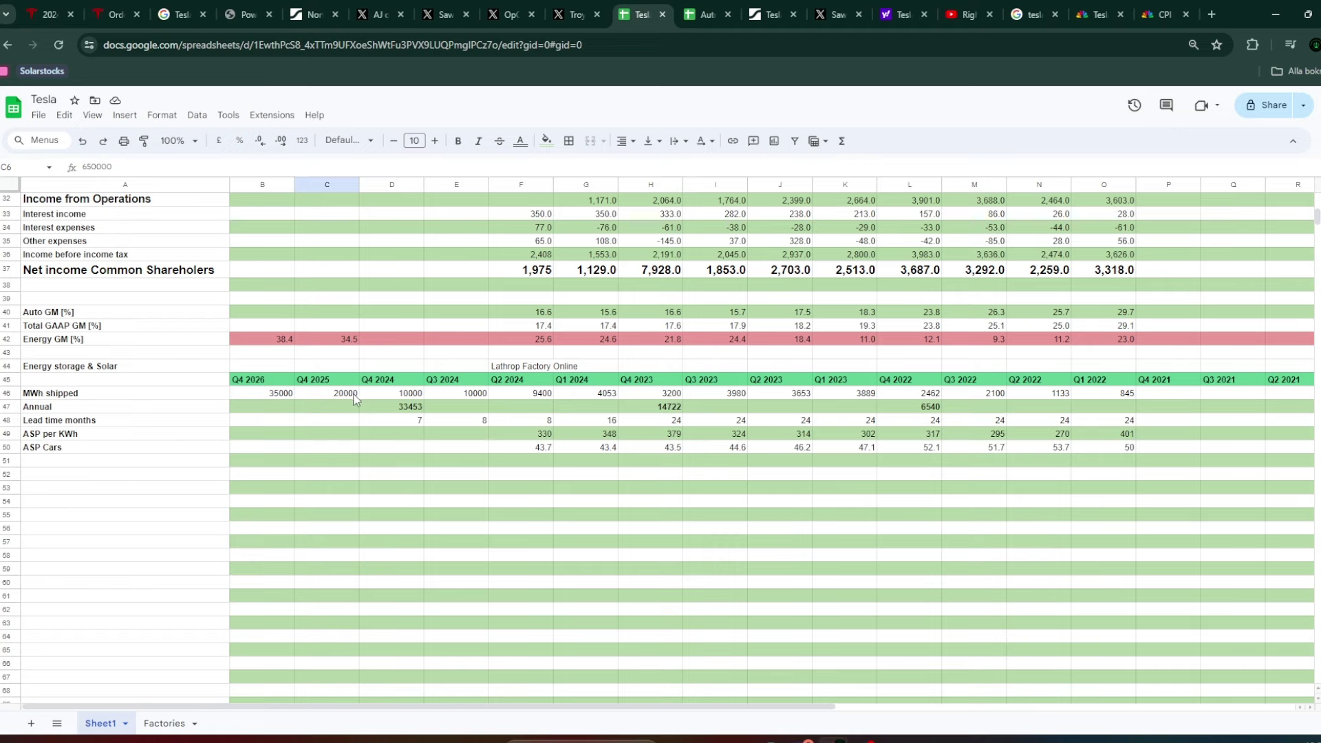
pyautogui.scroll(2, 355, 399)
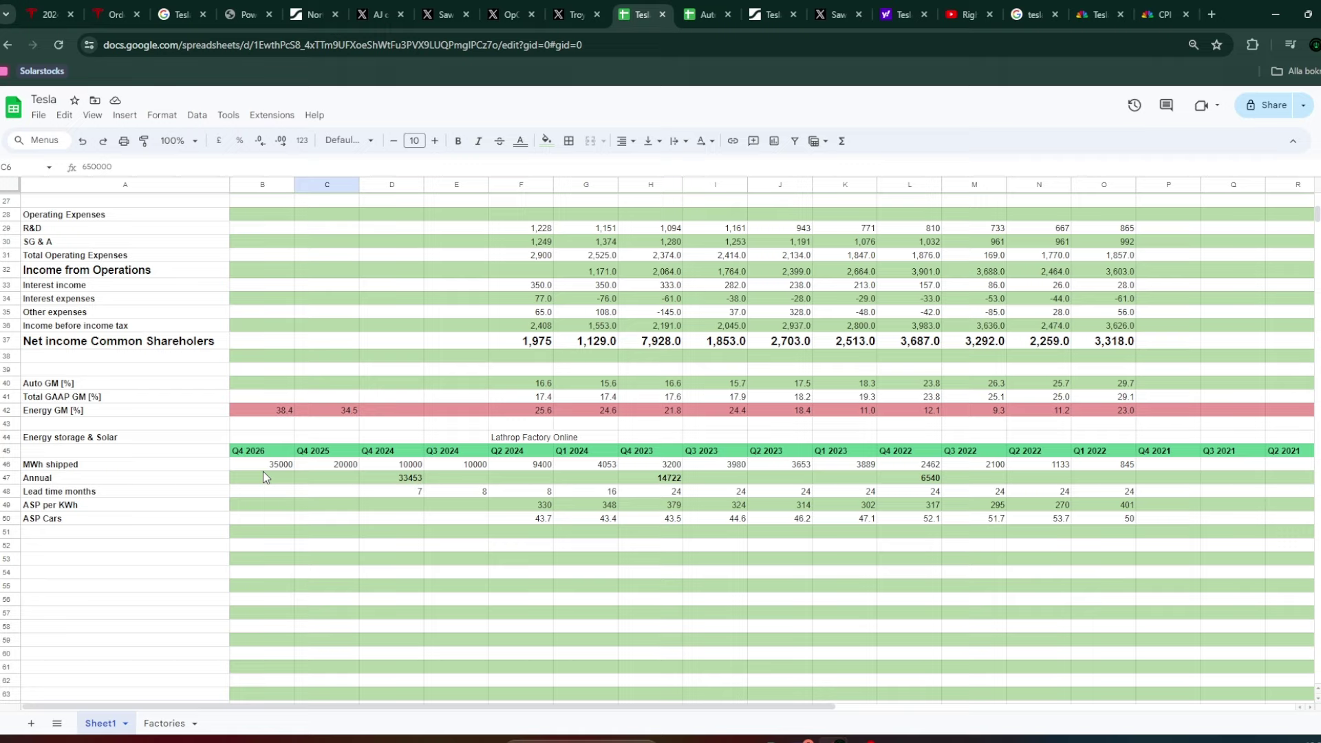
pyautogui.scroll(3, 263, 472)
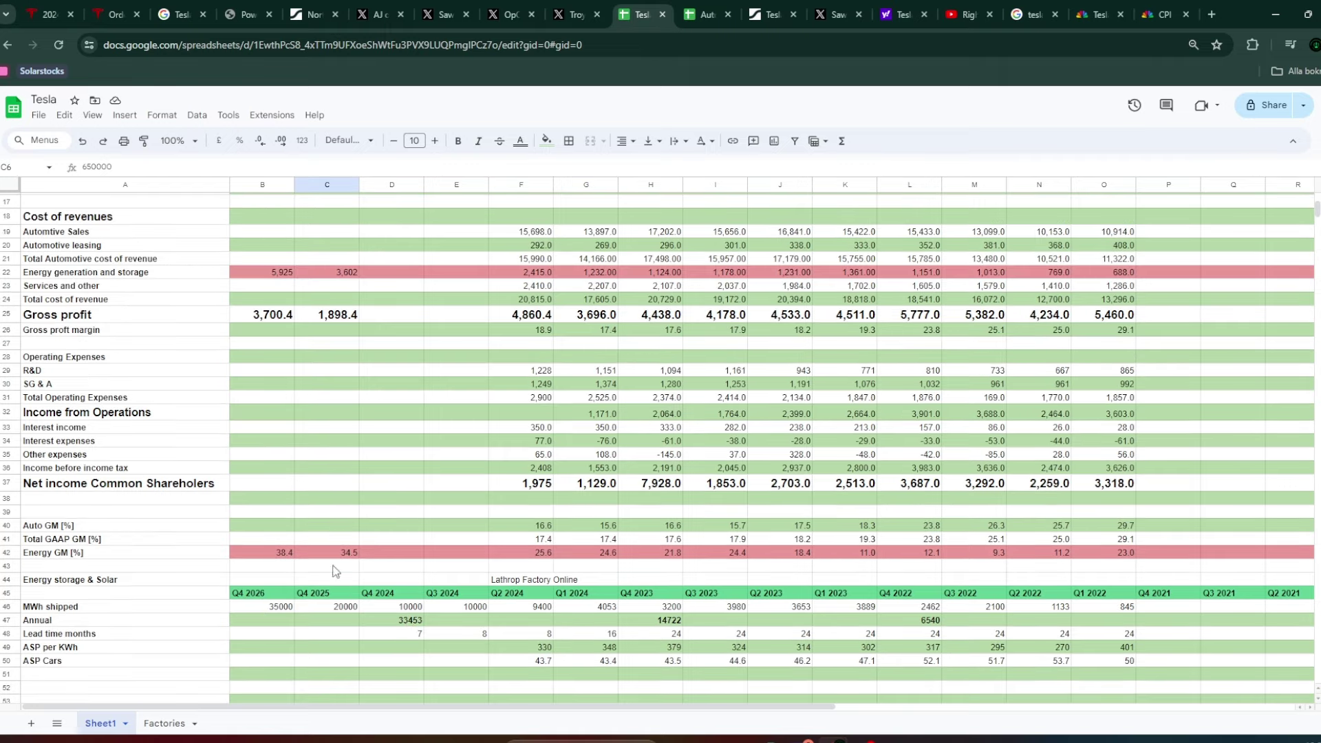
pyautogui.scroll(3, 382, 623)
pyautogui.scroll(-5, 383, 625)
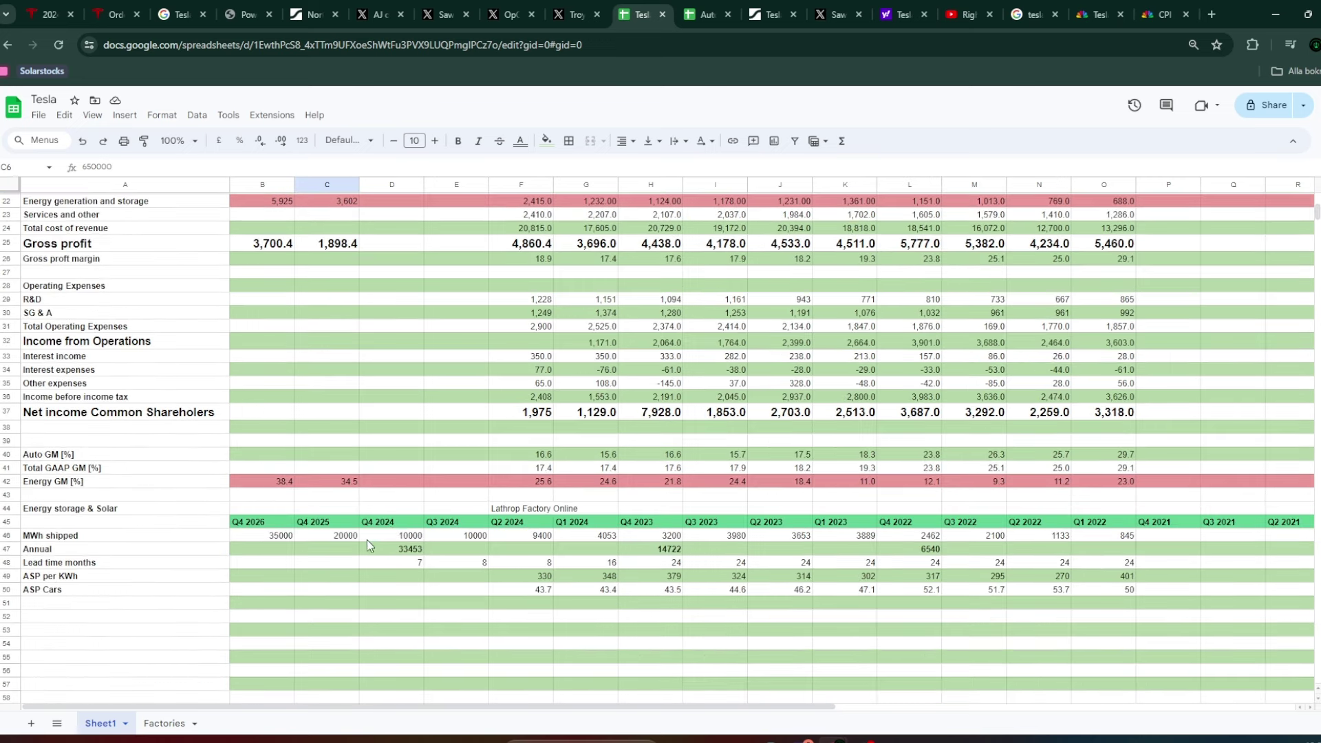
# Switch to the Tesla Megapack order page and examine the energy, estimated price and delivery date for 1000 Megapacks.
pyautogui.click(116, 14)
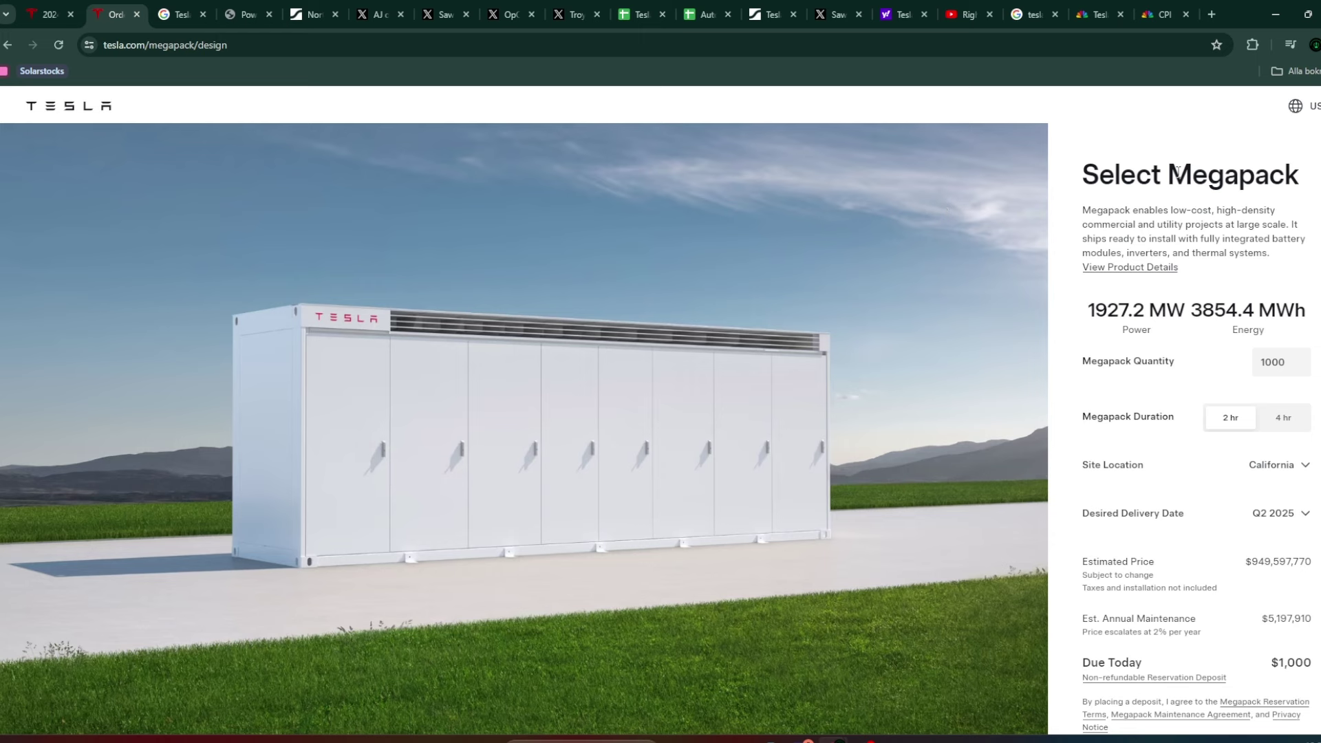
pyautogui.scroll(-1, 1267, 319)
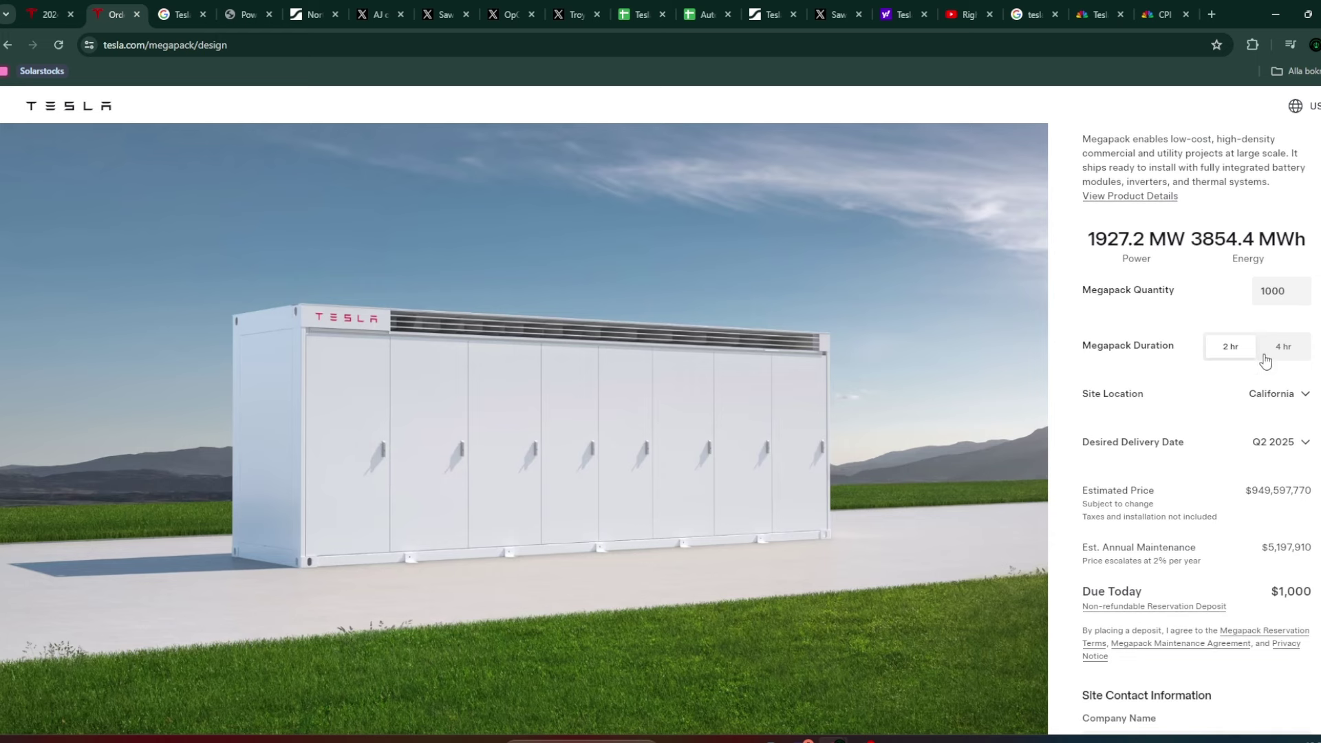
pyautogui.click(1269, 291)
# Compare the Energy storage & Solar figures in the Tesla spreadsheet with the Megapack order page, ending in the spreadsheet.
pyautogui.click(640, 14)
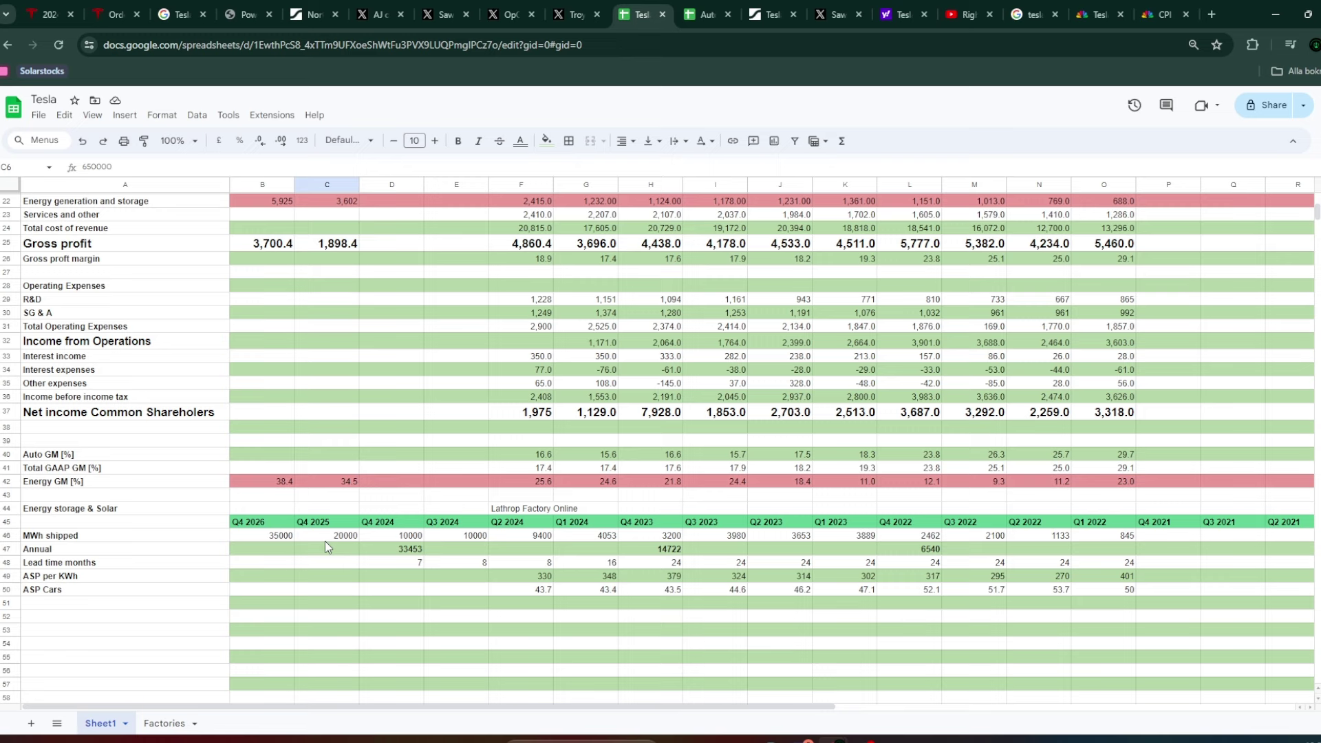
pyautogui.scroll(1, 325, 541)
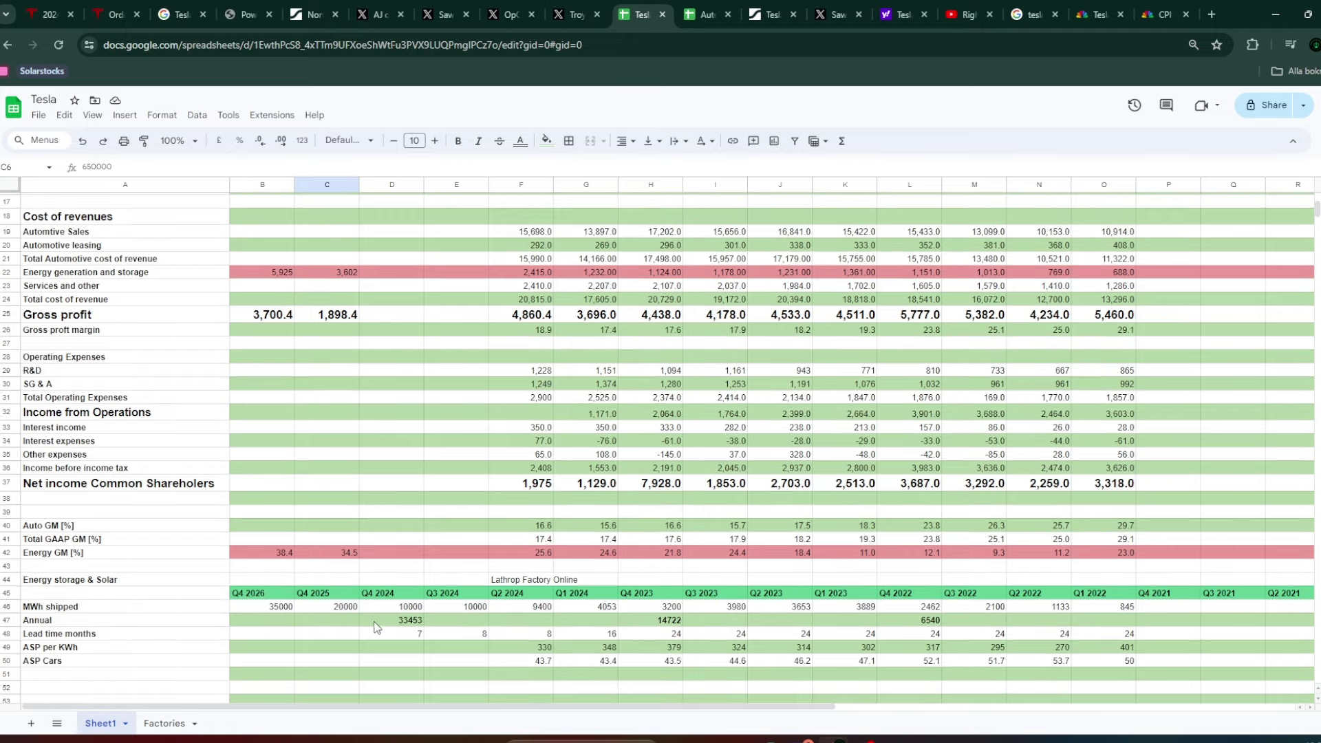
pyautogui.click(113, 14)
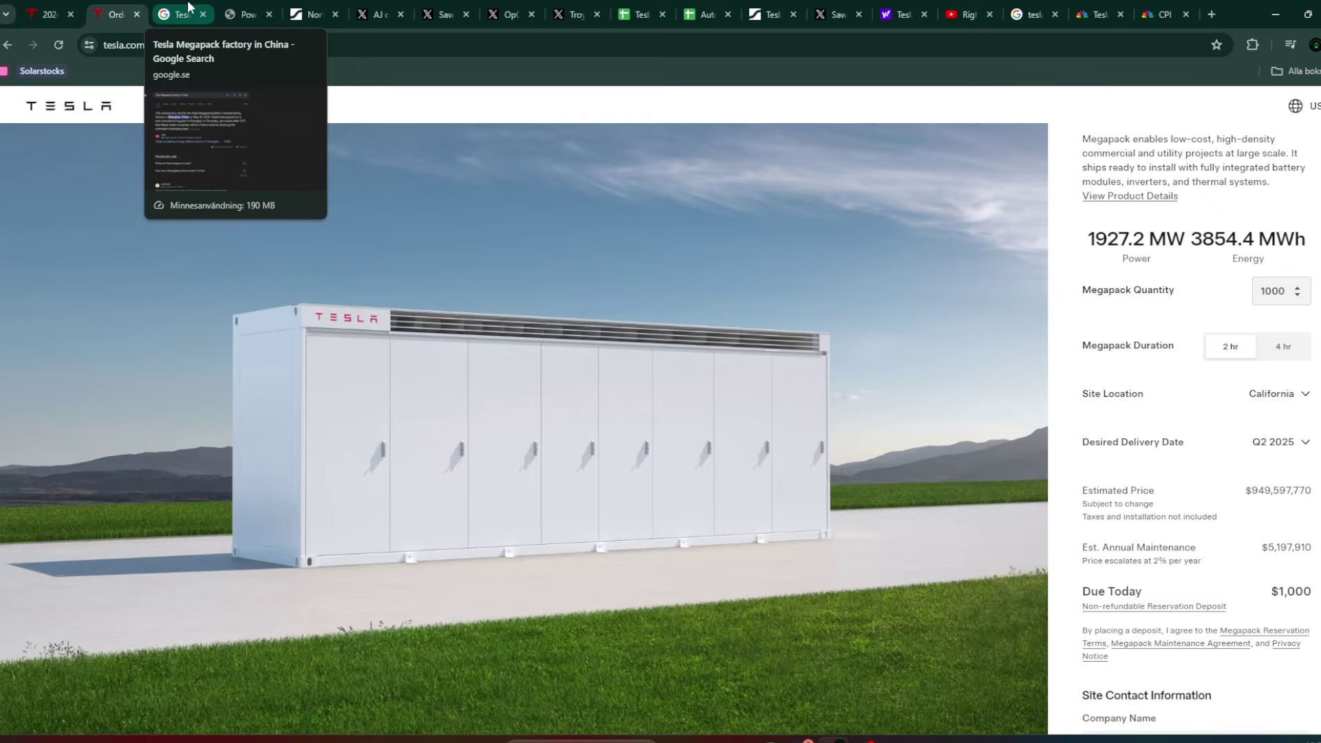
pyautogui.click(640, 14)
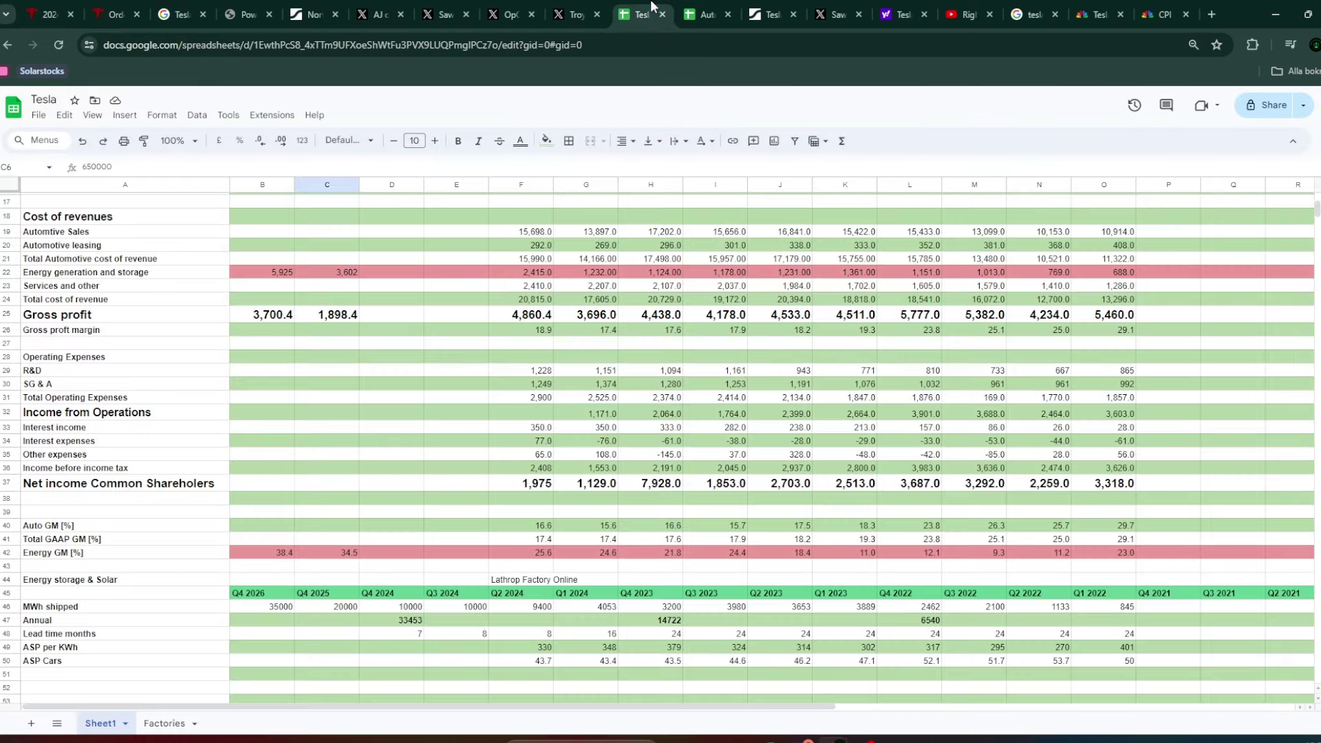
# Inspect the Q4 2025 Solar + BSS revenue and the formula behind the energy generation and storage cost, leaving both unchanged.
pyautogui.scroll(1, 357, 349)
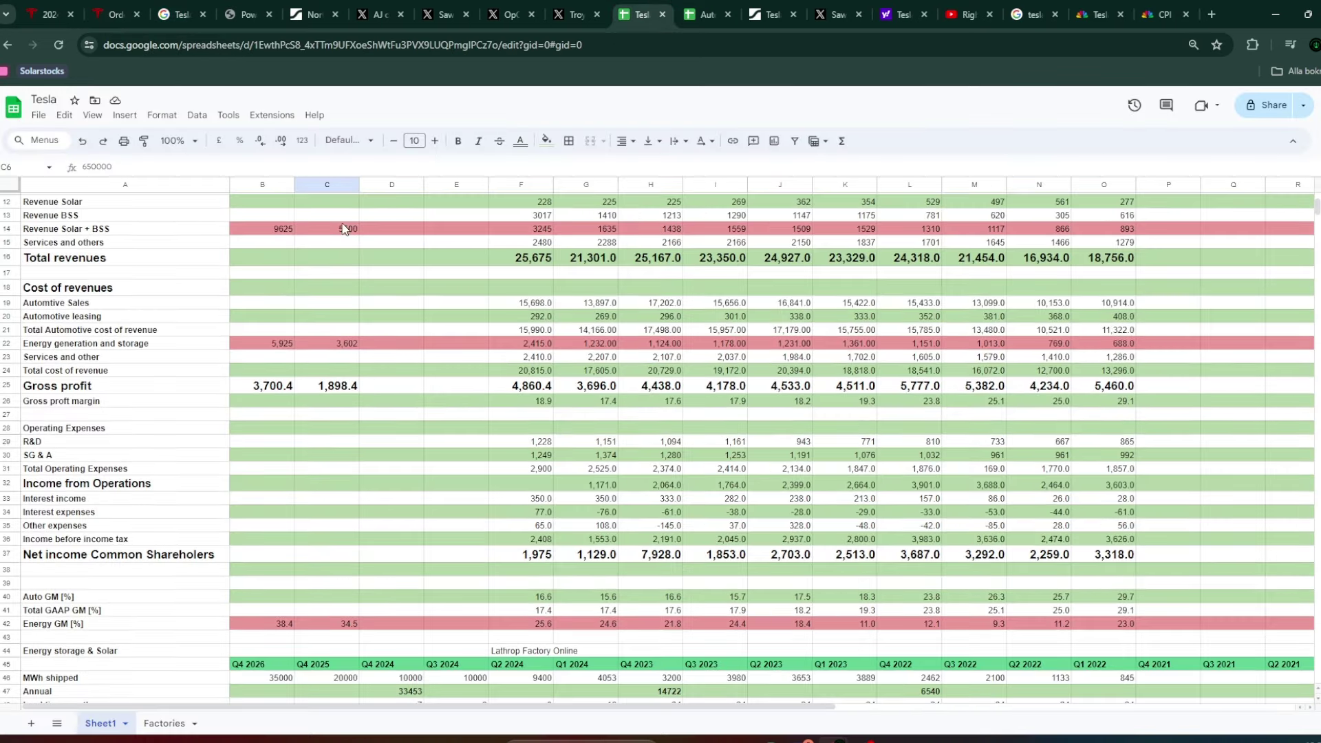
pyautogui.scroll(1, 359, 249)
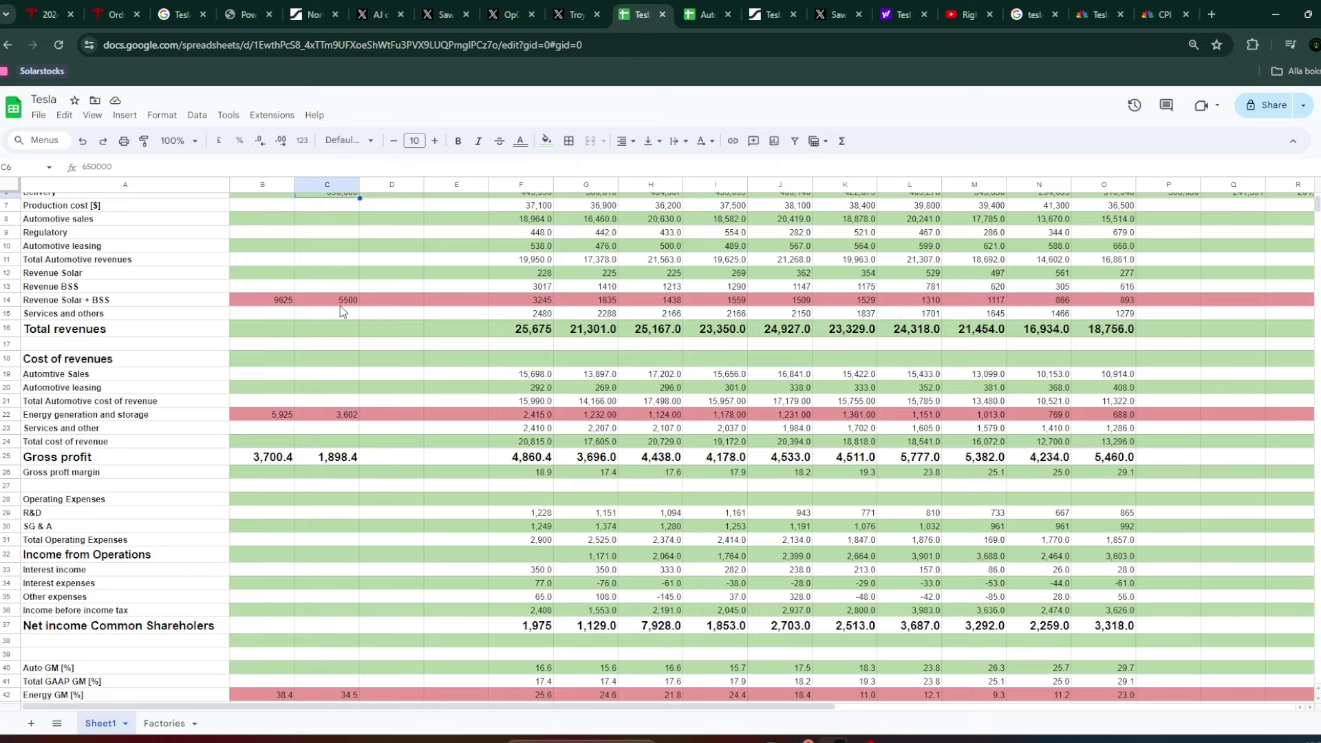
pyautogui.click(341, 305)
pyautogui.click(351, 420)
pyautogui.doubleClick(351, 420)
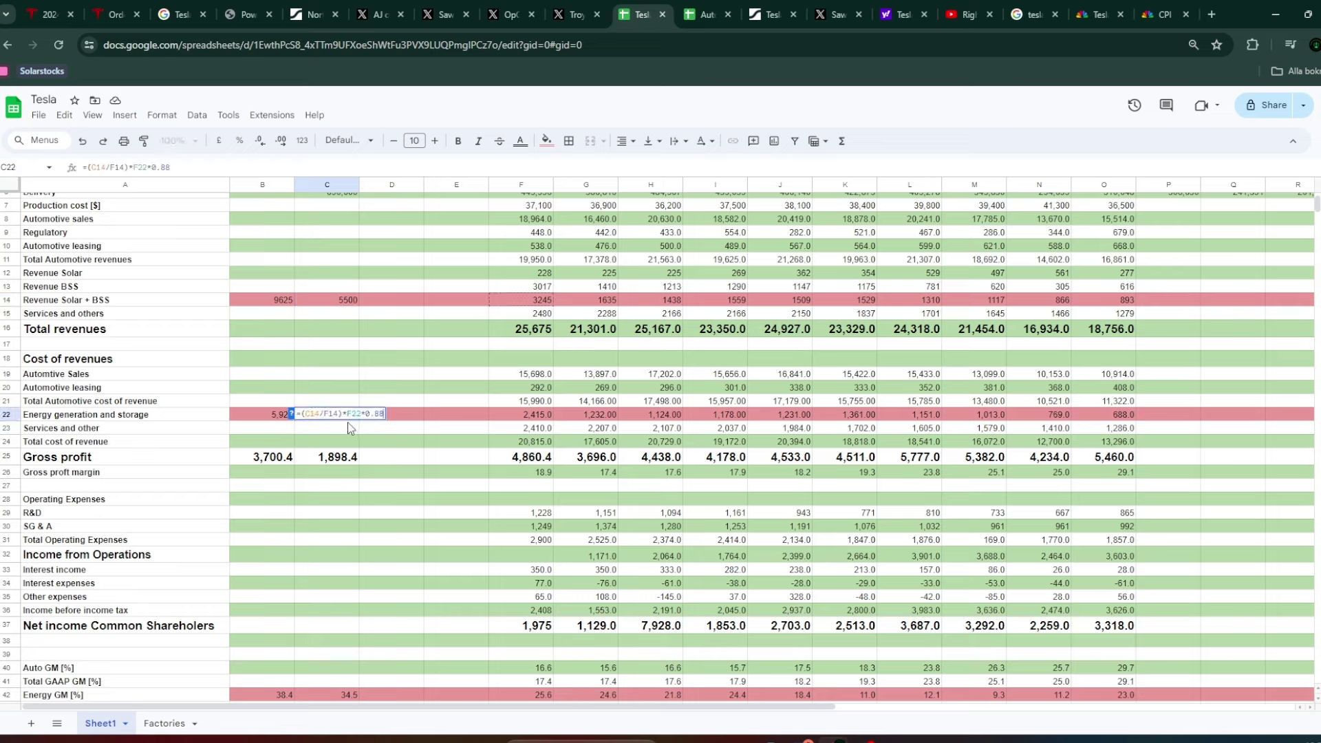
pyautogui.click(383, 428)
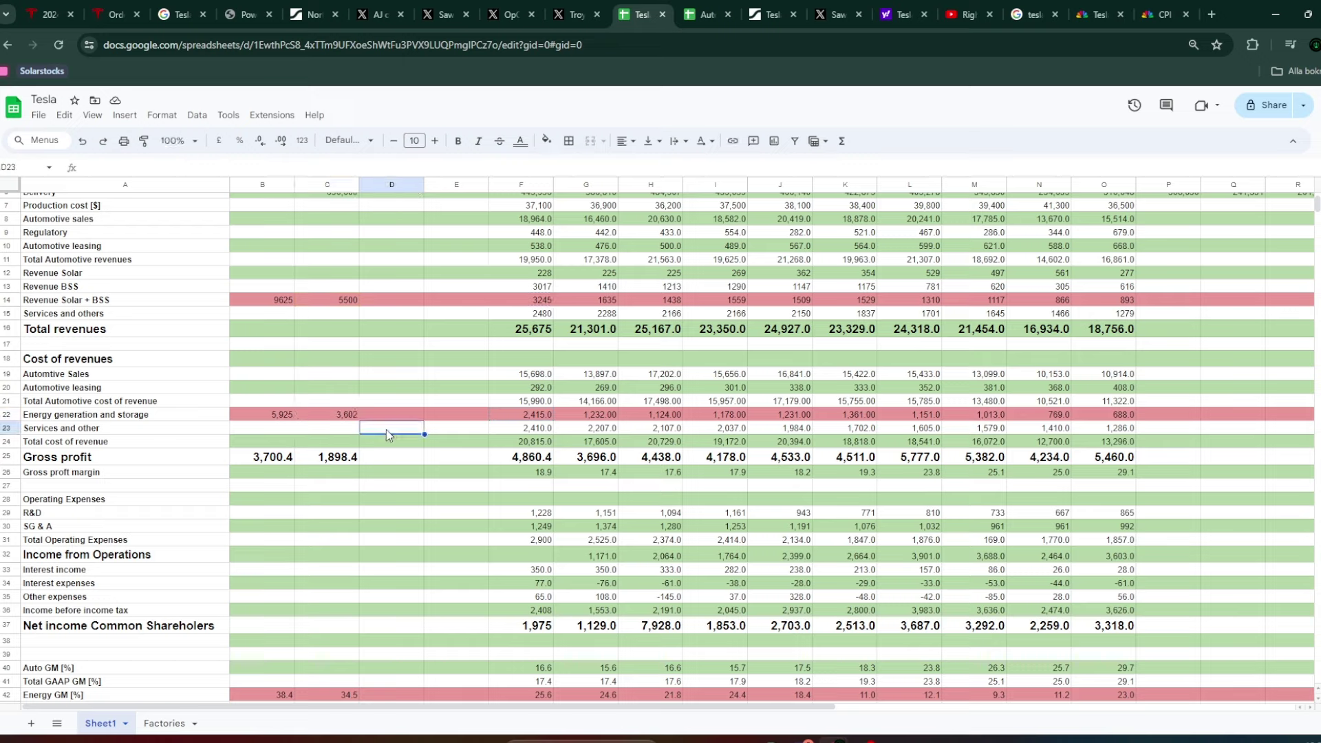
# Select the Q4 2025 Revenue Solar + BSS value and compare it with the gross profit and MWh shipped rows.
pyautogui.click(342, 308)
pyautogui.scroll(2, 344, 316)
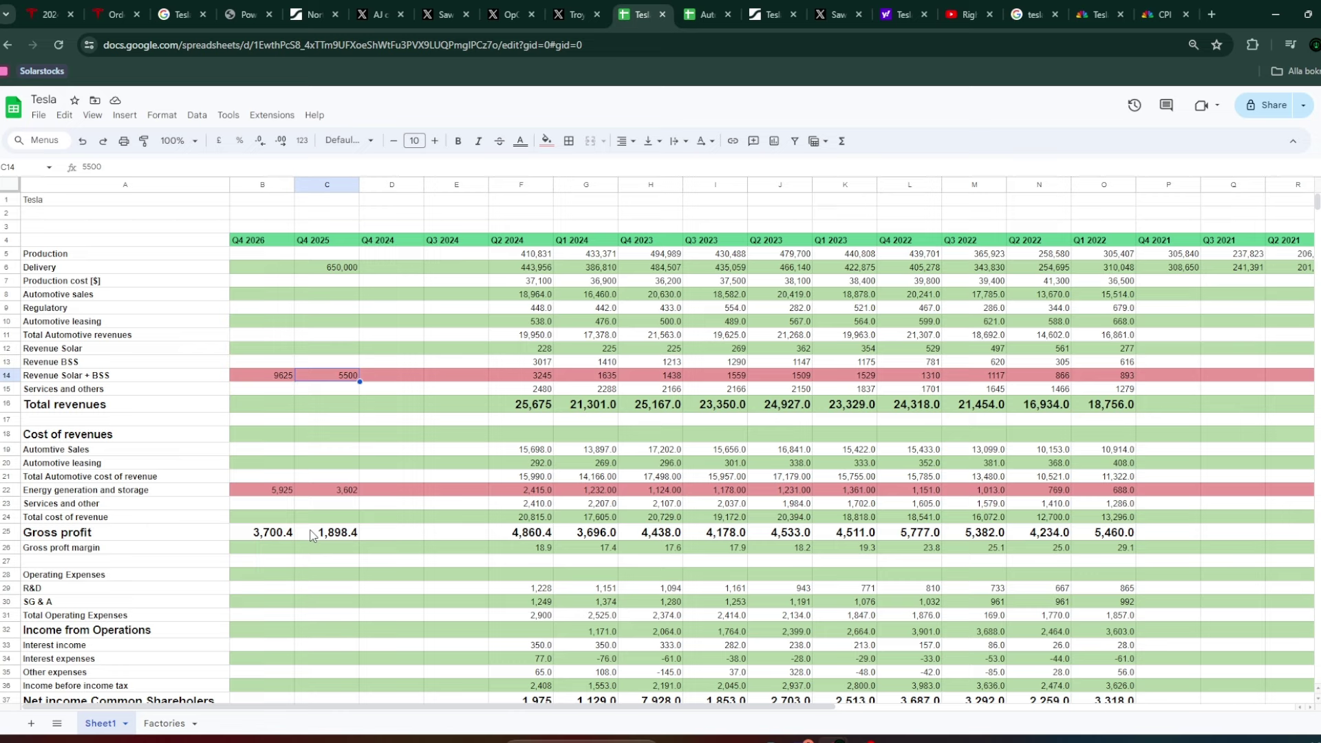
pyautogui.scroll(-5, 313, 535)
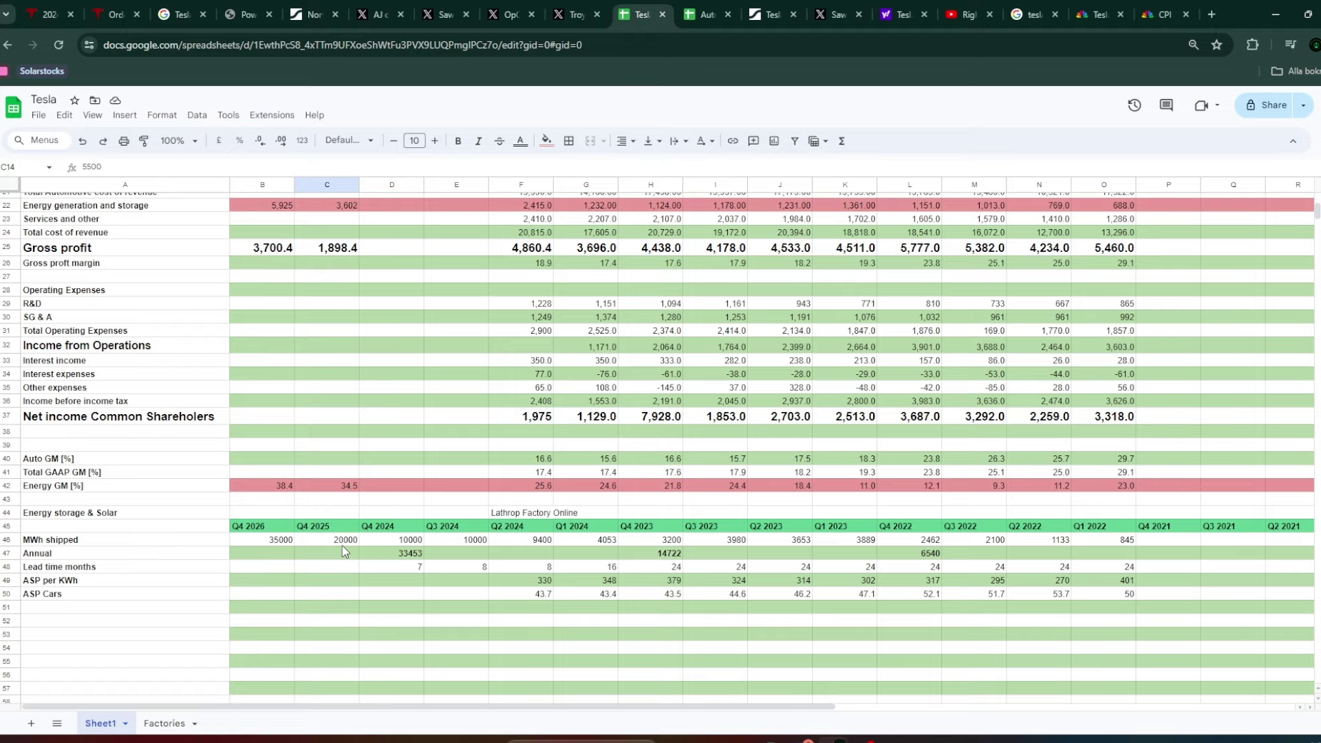
pyautogui.scroll(3, 341, 545)
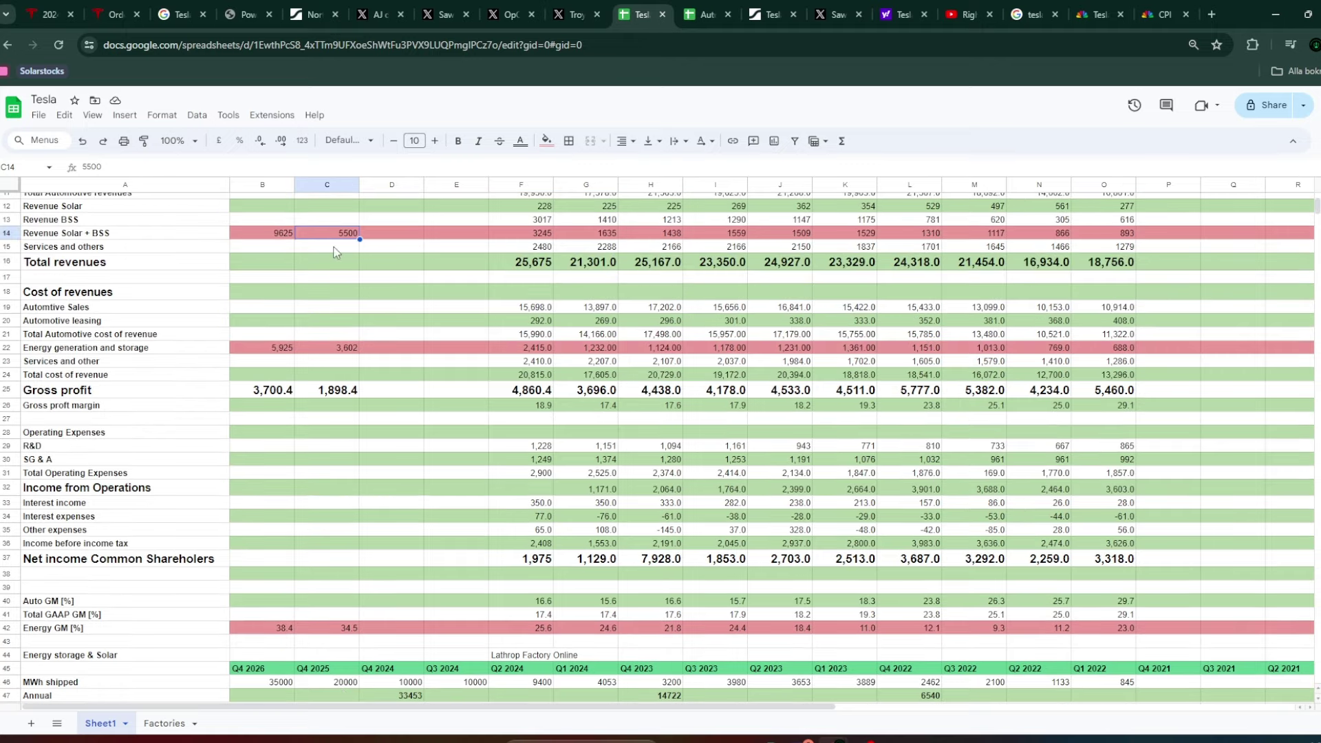
# Examine Statista's North America energy storage market forecast and Canadian Solar's slide on market share and projected global storage capacity.
pyautogui.click(305, 6)
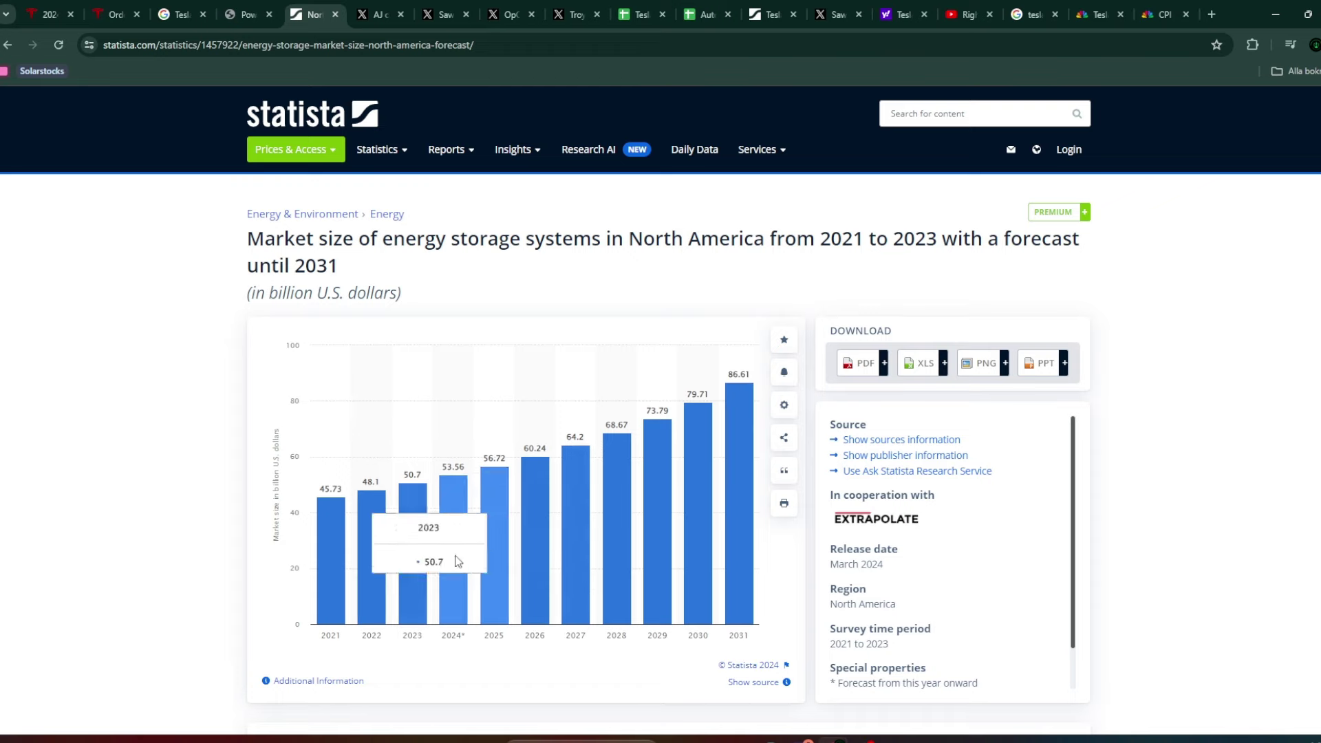
pyautogui.click(248, 14)
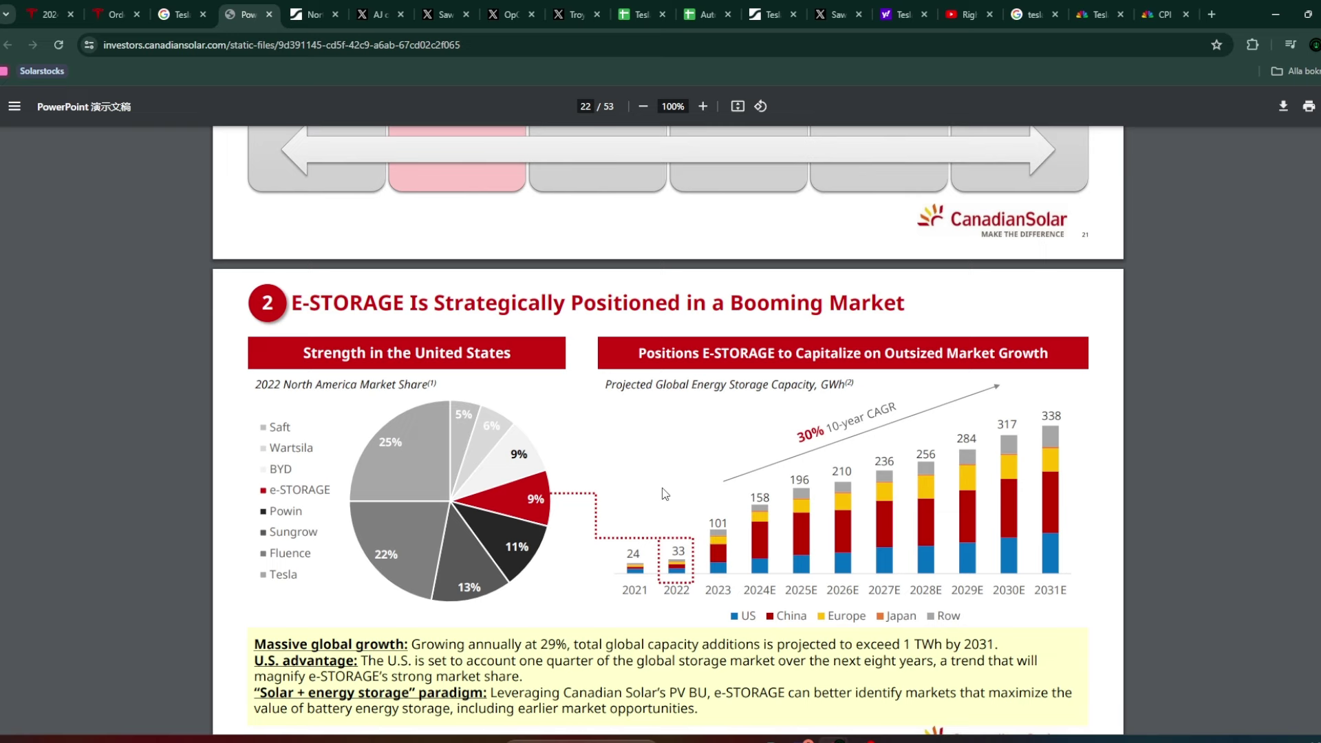
pyautogui.click(145, 11)
# Return to the Tesla spreadsheet and check the energy factory capacities in Factories against the MWh shipped forecasts in Sheet1.
pyautogui.click(644, 10)
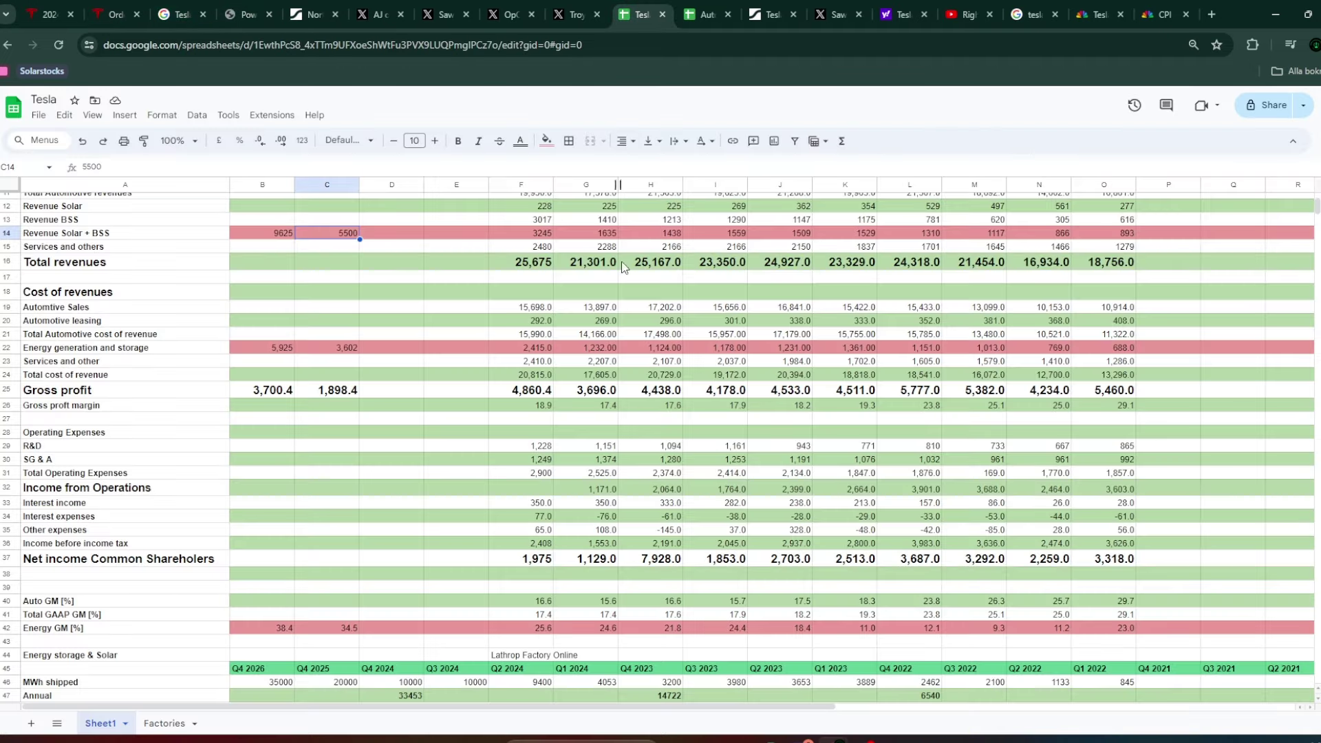
pyautogui.click(153, 723)
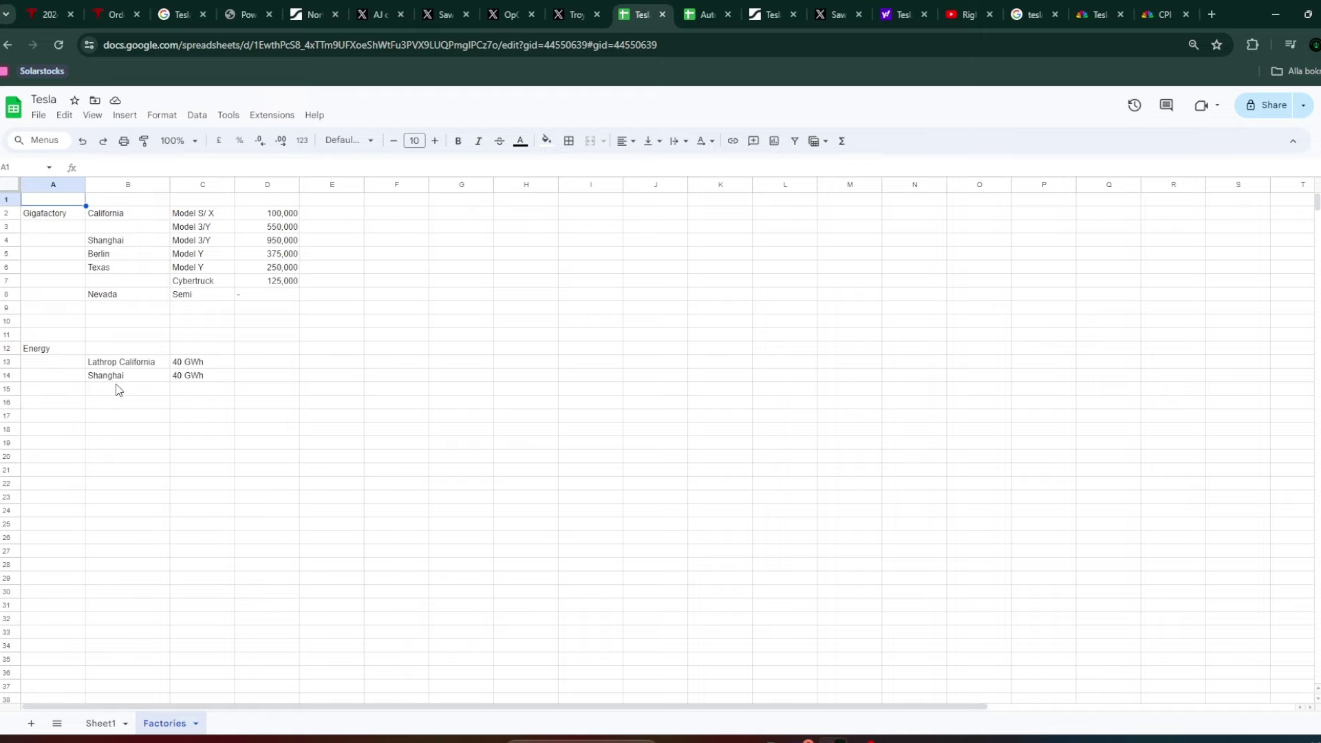
pyautogui.click(110, 723)
pyautogui.scroll(-2, 344, 592)
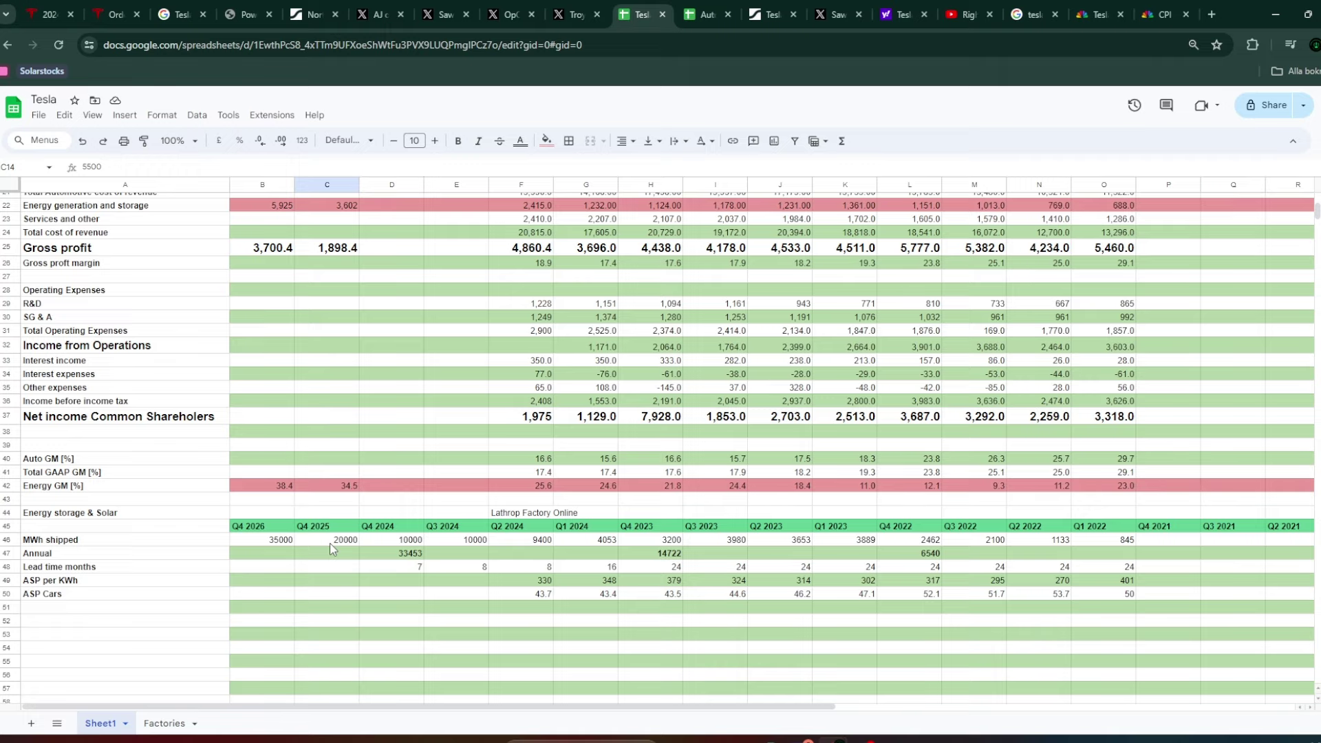
pyautogui.scroll(2, 329, 543)
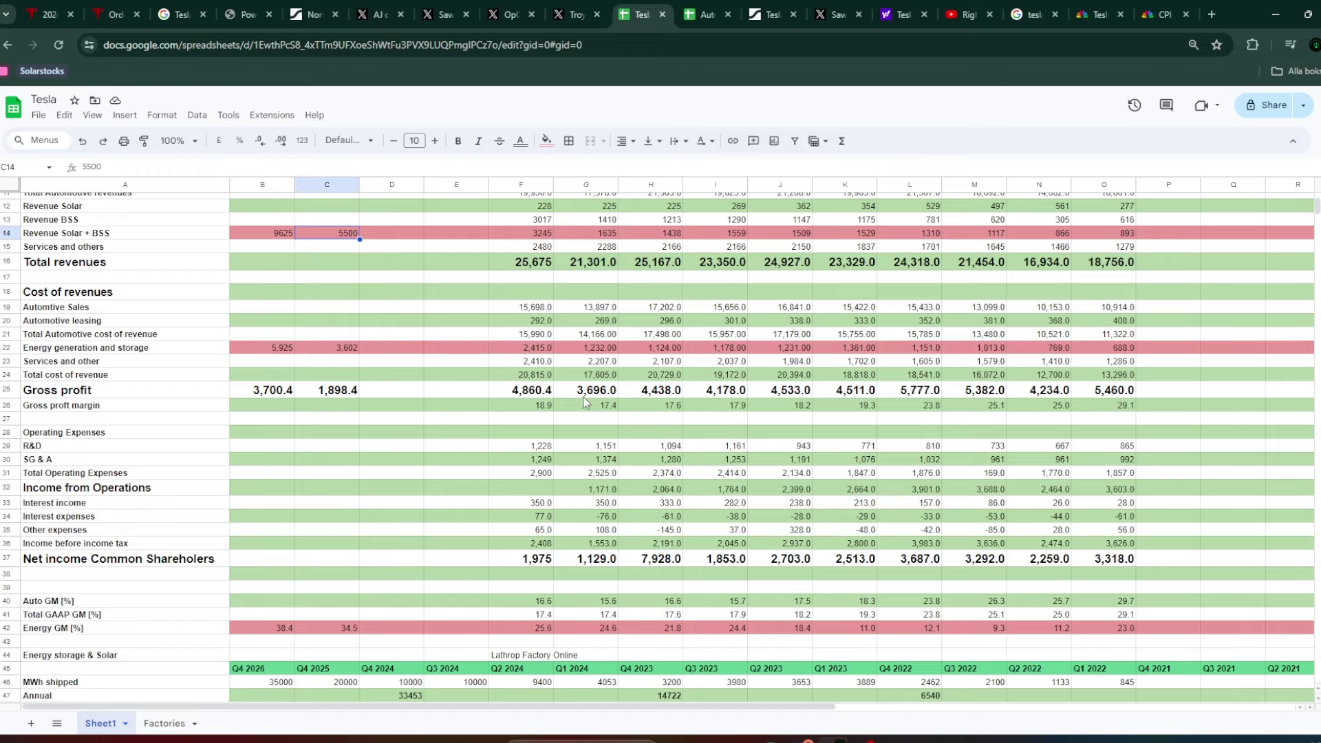
# Examine Sheet1's delivery, Solar + BSS revenue, gross profit, net income and margin rows, comparing the Q4 2025 and Q4 2026 forecasts with past quarters.
pyautogui.scroll(4, 584, 397)
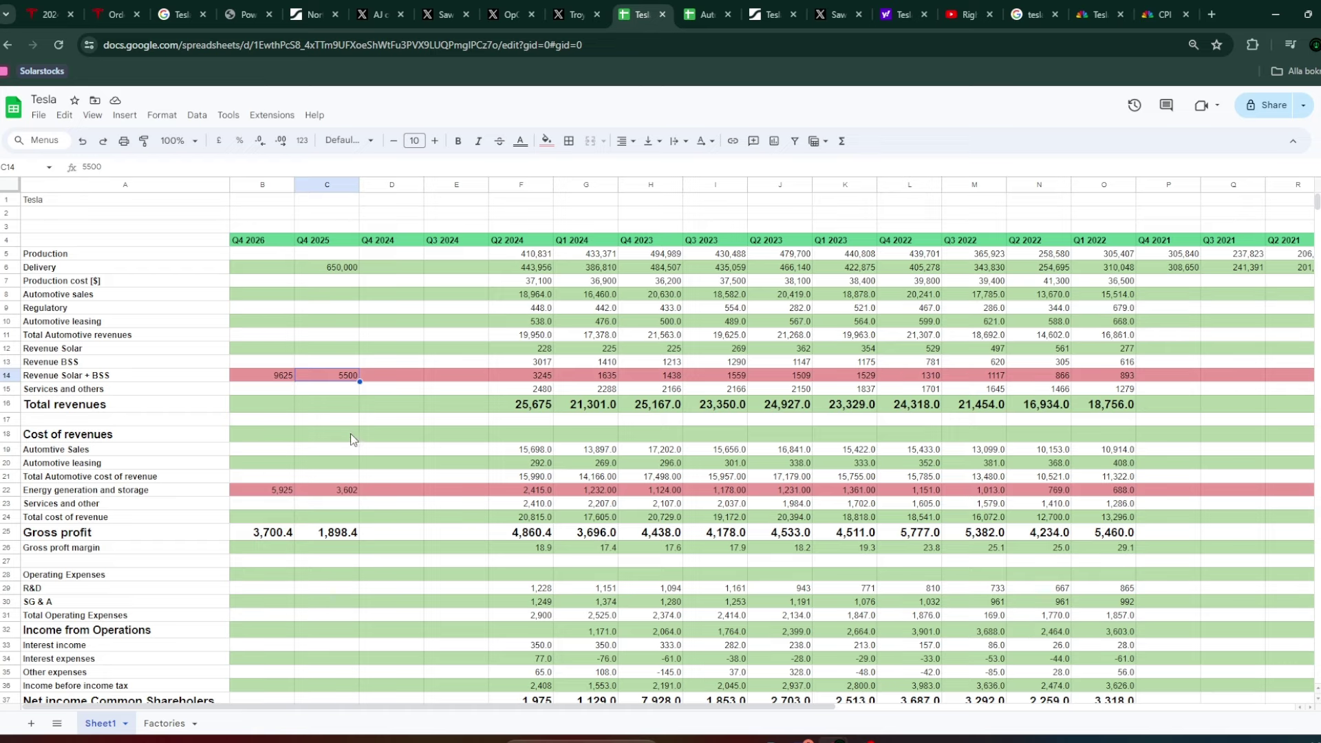
pyautogui.scroll(-3, 350, 416)
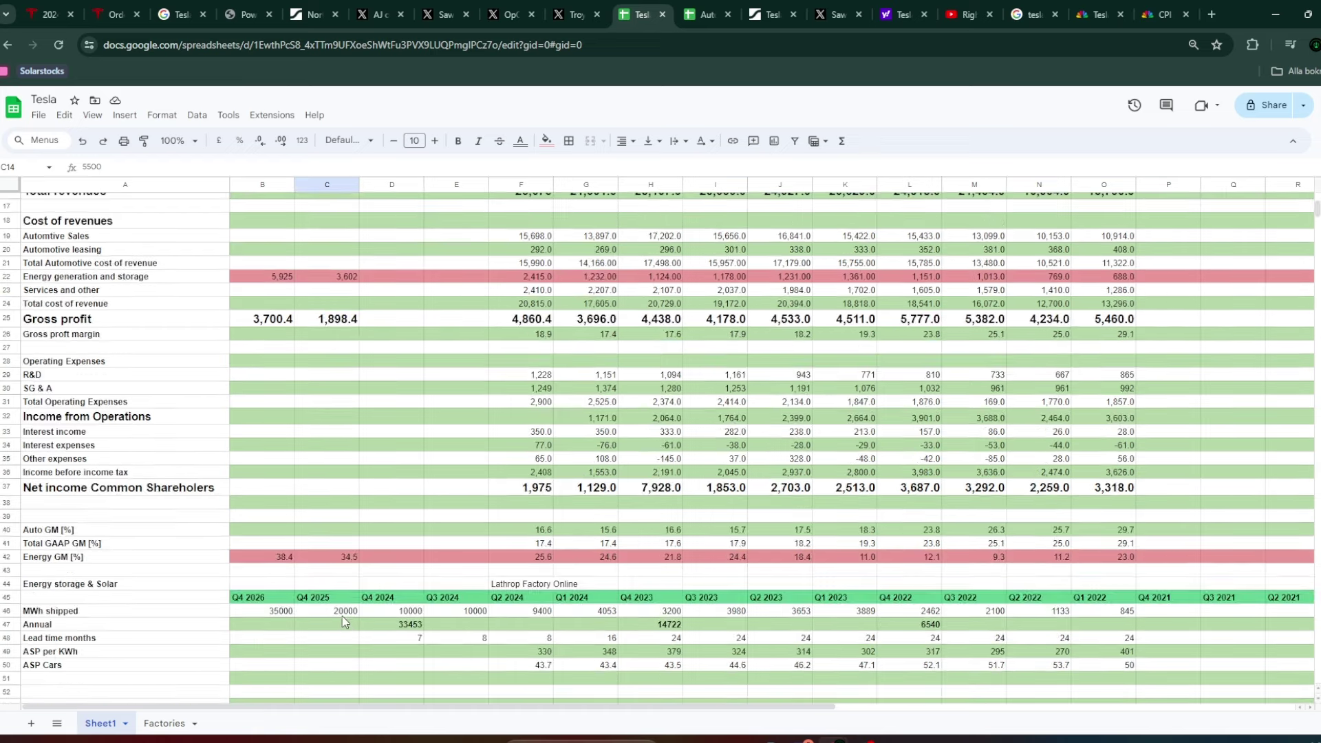
pyautogui.scroll(2, 339, 620)
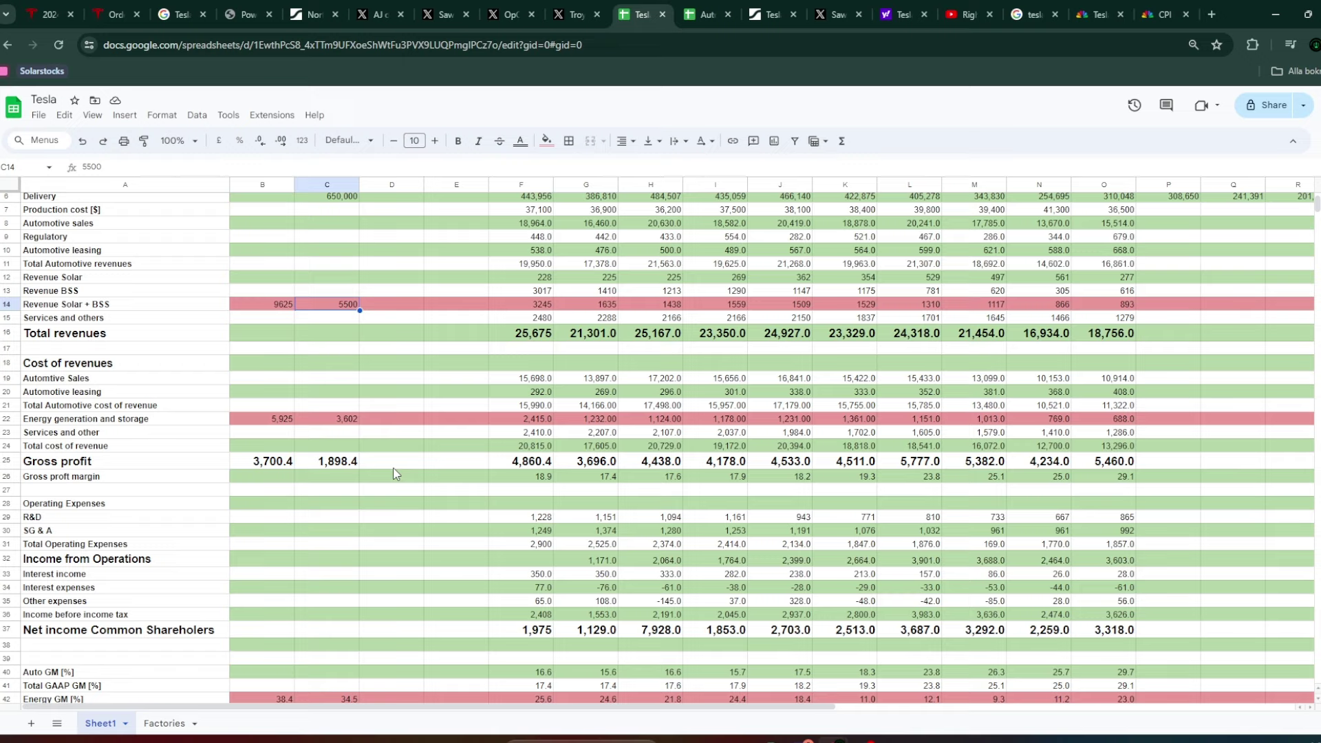
pyautogui.scroll(2, 396, 473)
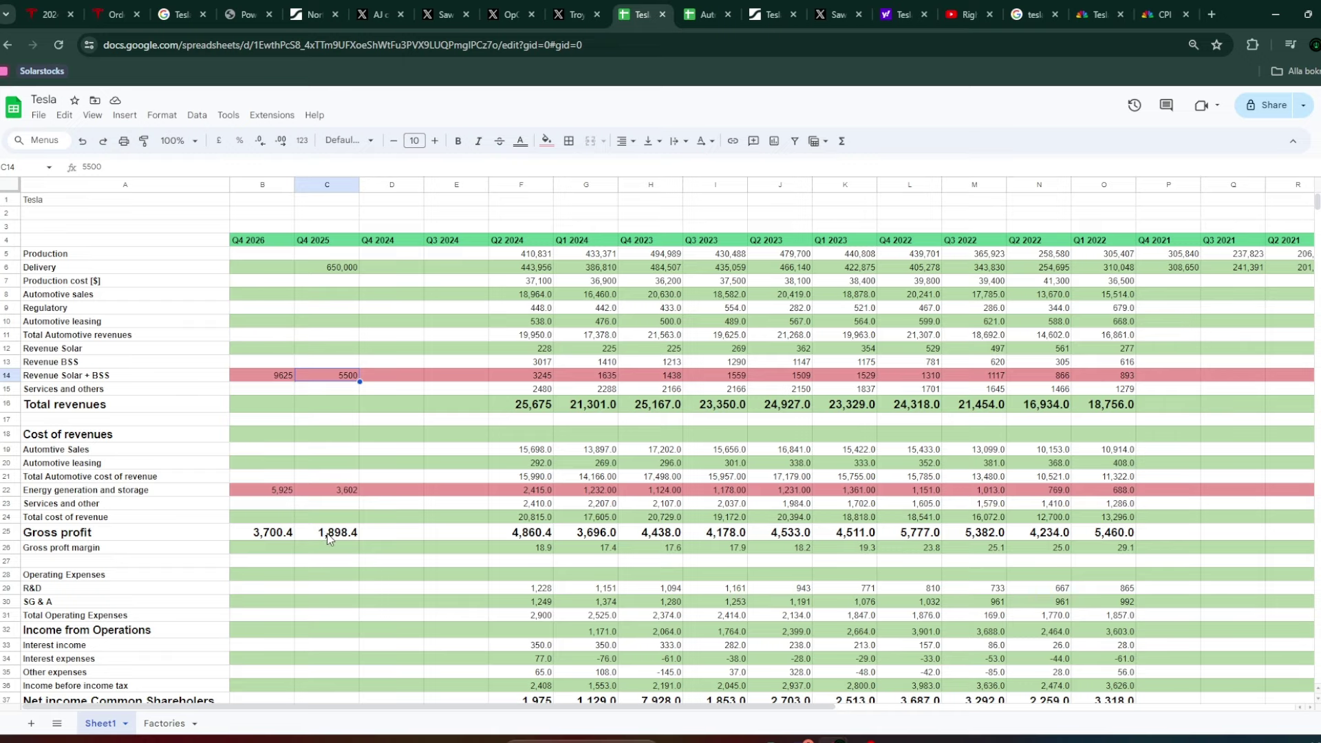
pyautogui.scroll(-2, 331, 540)
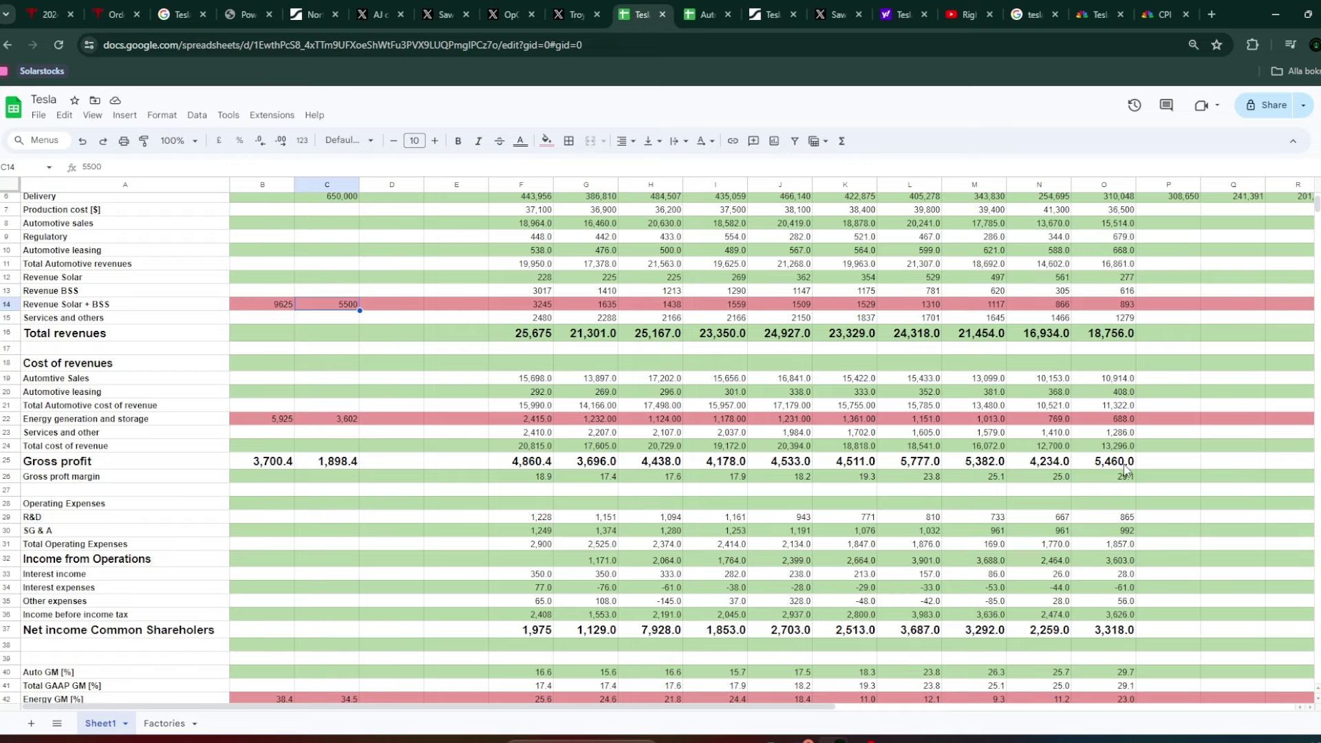
pyautogui.scroll(2, 1125, 471)
pyautogui.scroll(-2, 1094, 485)
pyautogui.scroll(2, 784, 636)
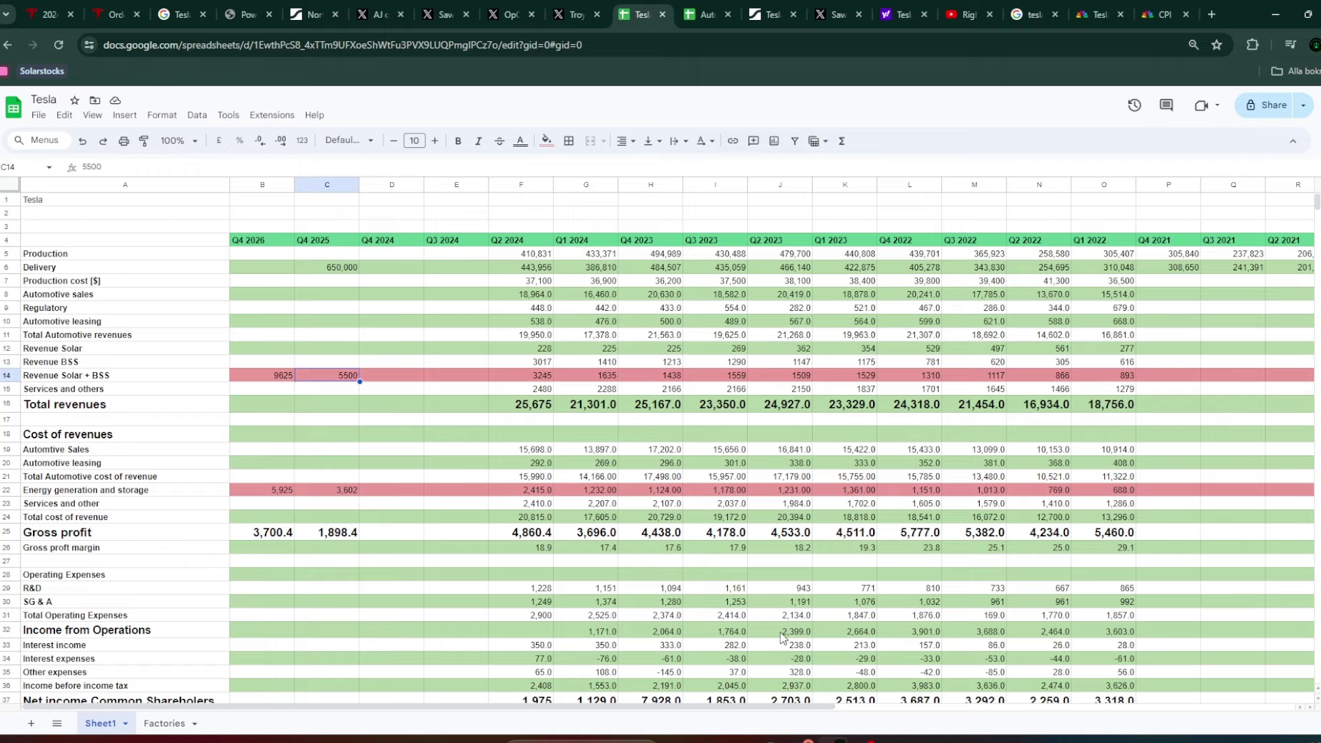
pyautogui.scroll(-4, 783, 636)
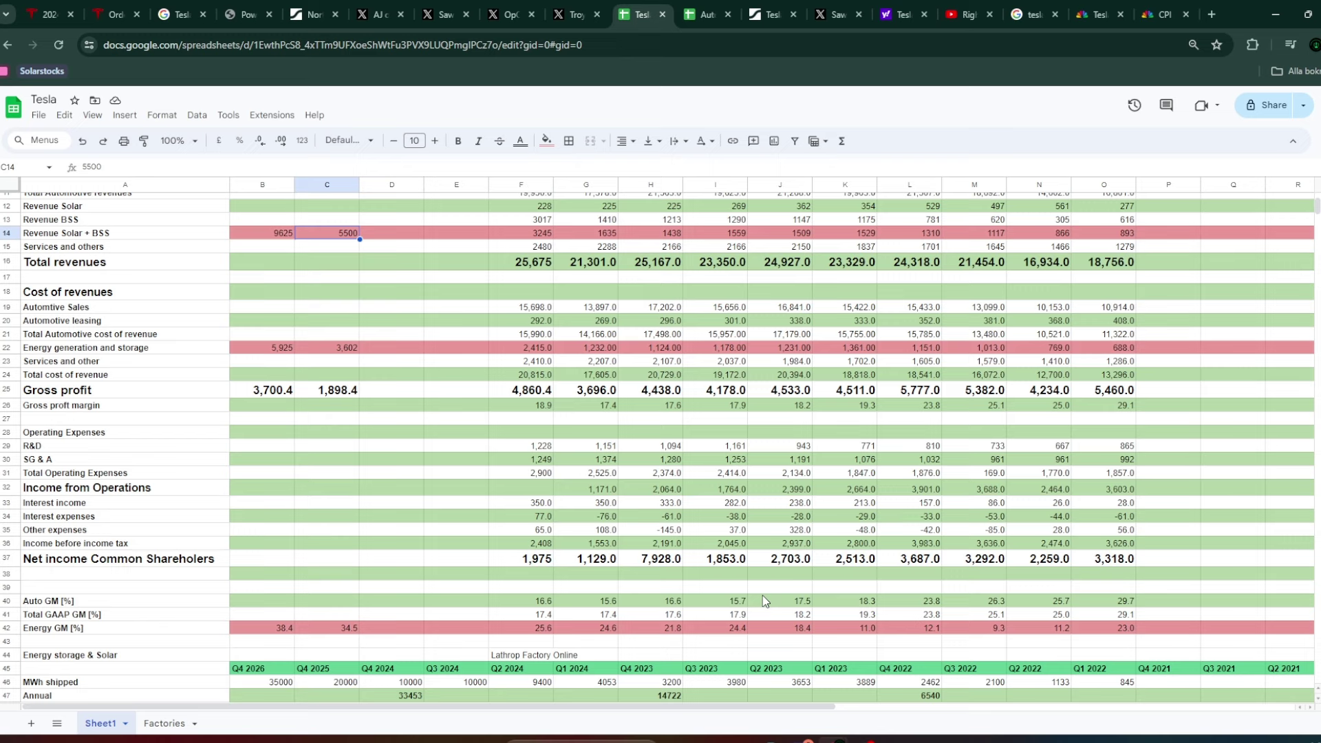
pyautogui.scroll(2, 346, 454)
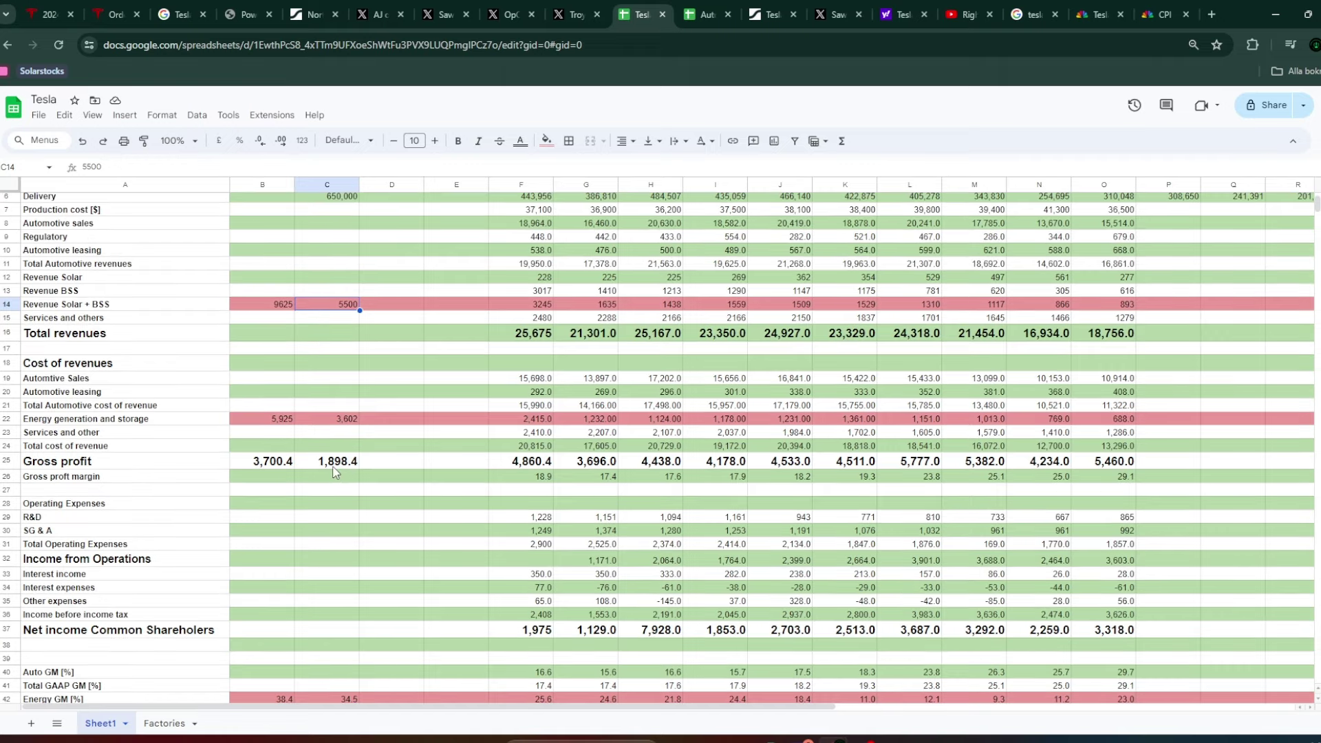
pyautogui.scroll(2, 334, 478)
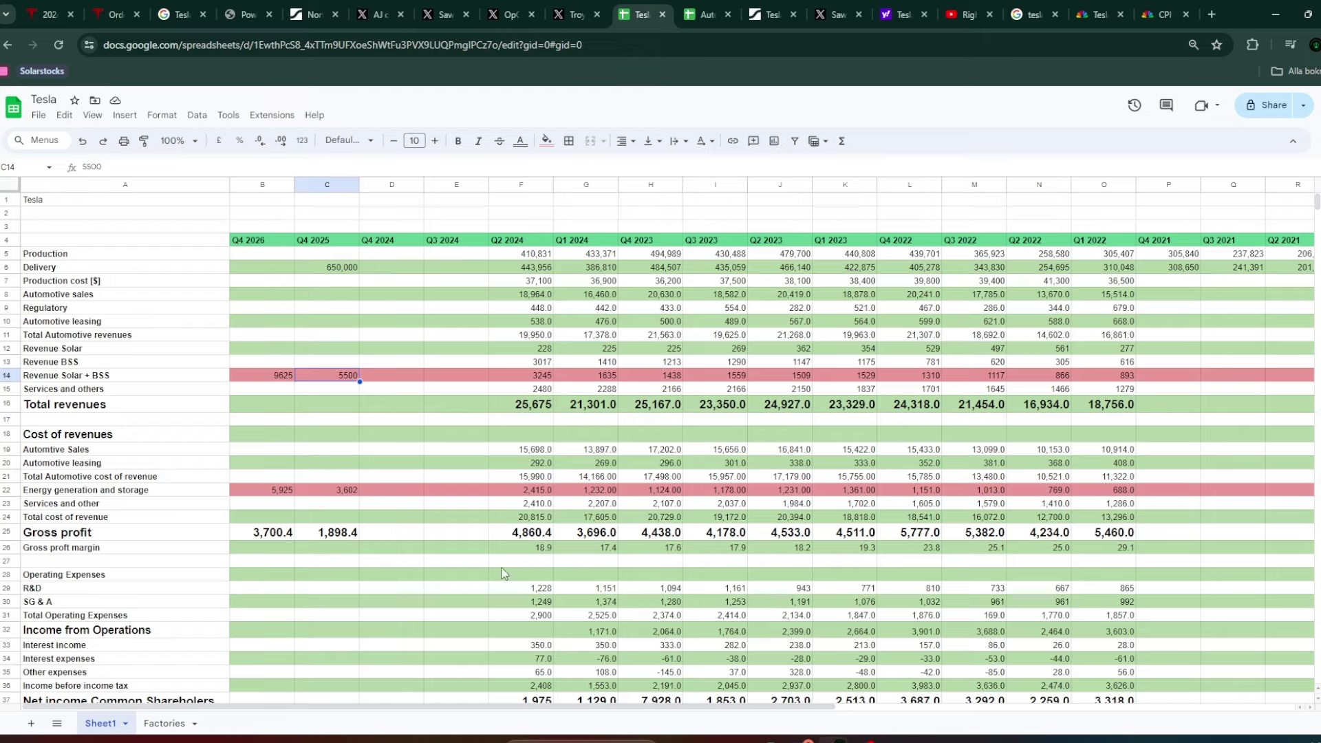
# Revisit the CNBC article on Tesla's share drop after the robotaxi delay report, and return to the spreadsheet's cost and energy rows.
pyautogui.scroll(-5, 506, 575)
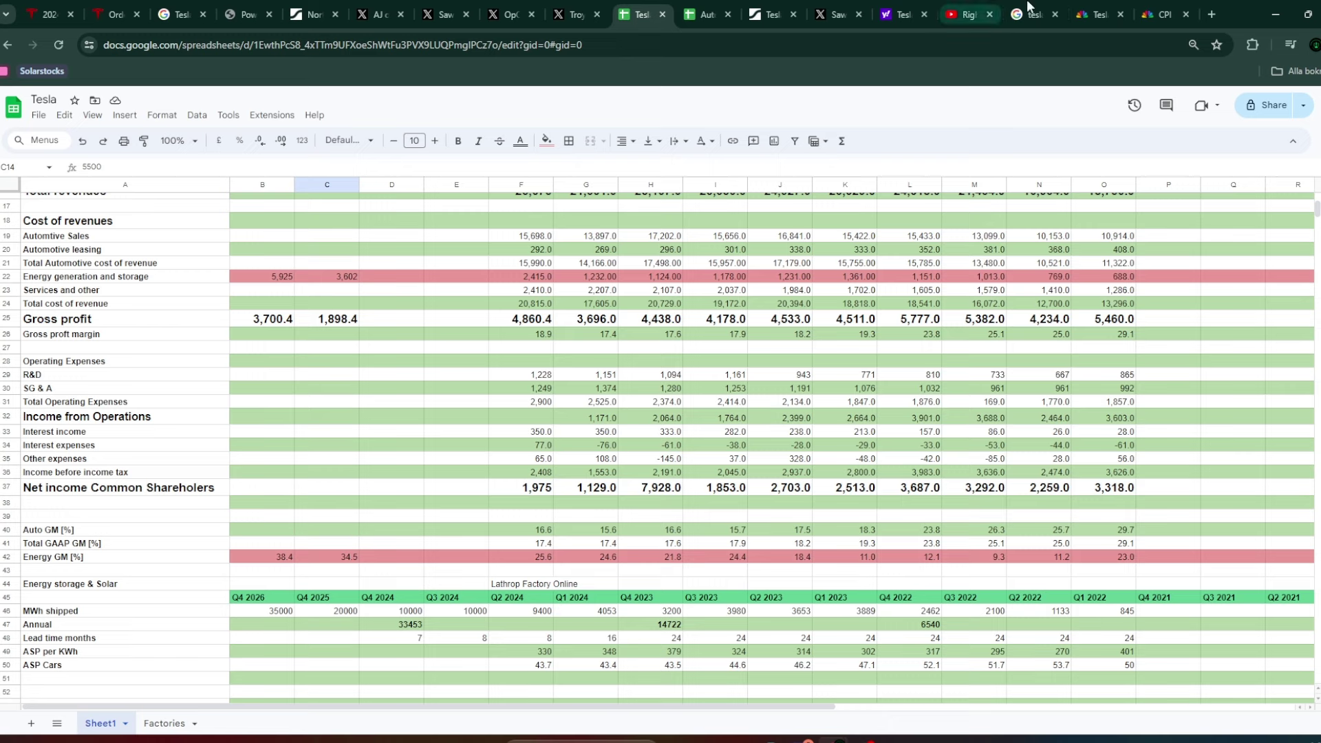
pyautogui.click(1100, 15)
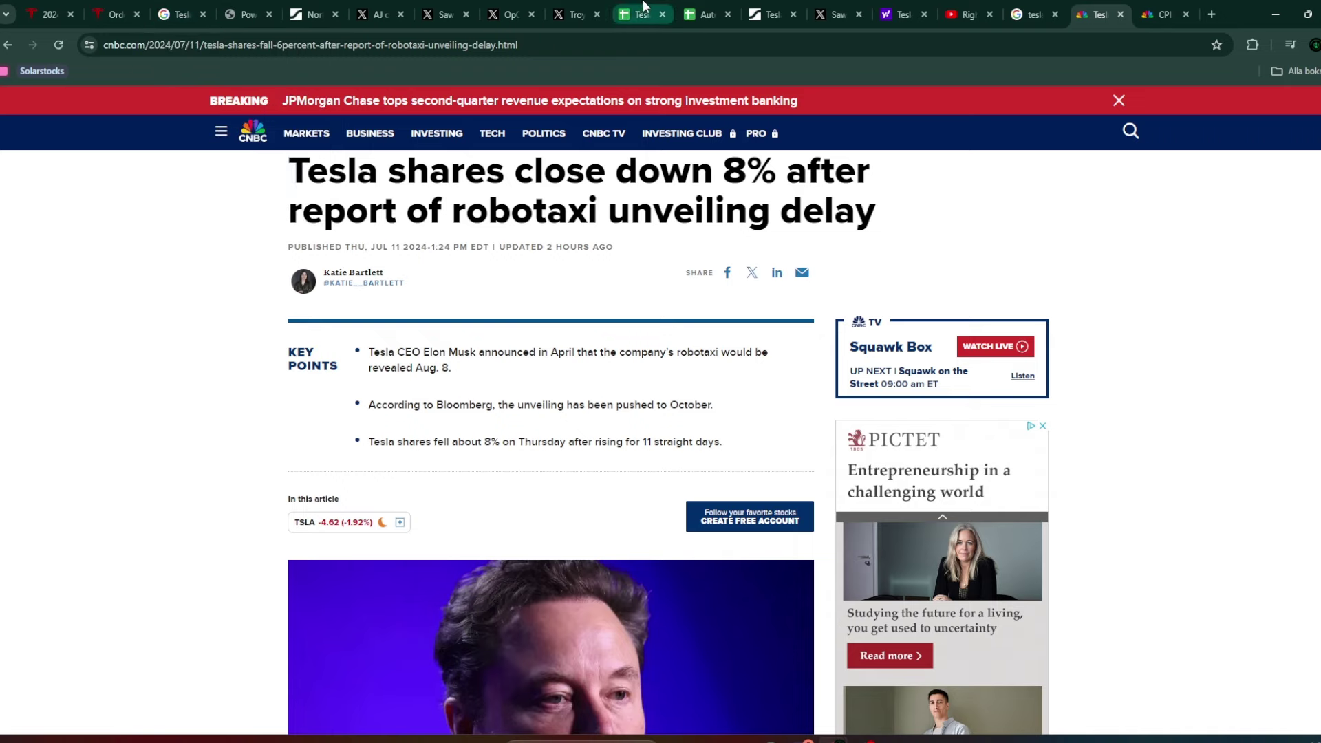
pyautogui.click(613, 14)
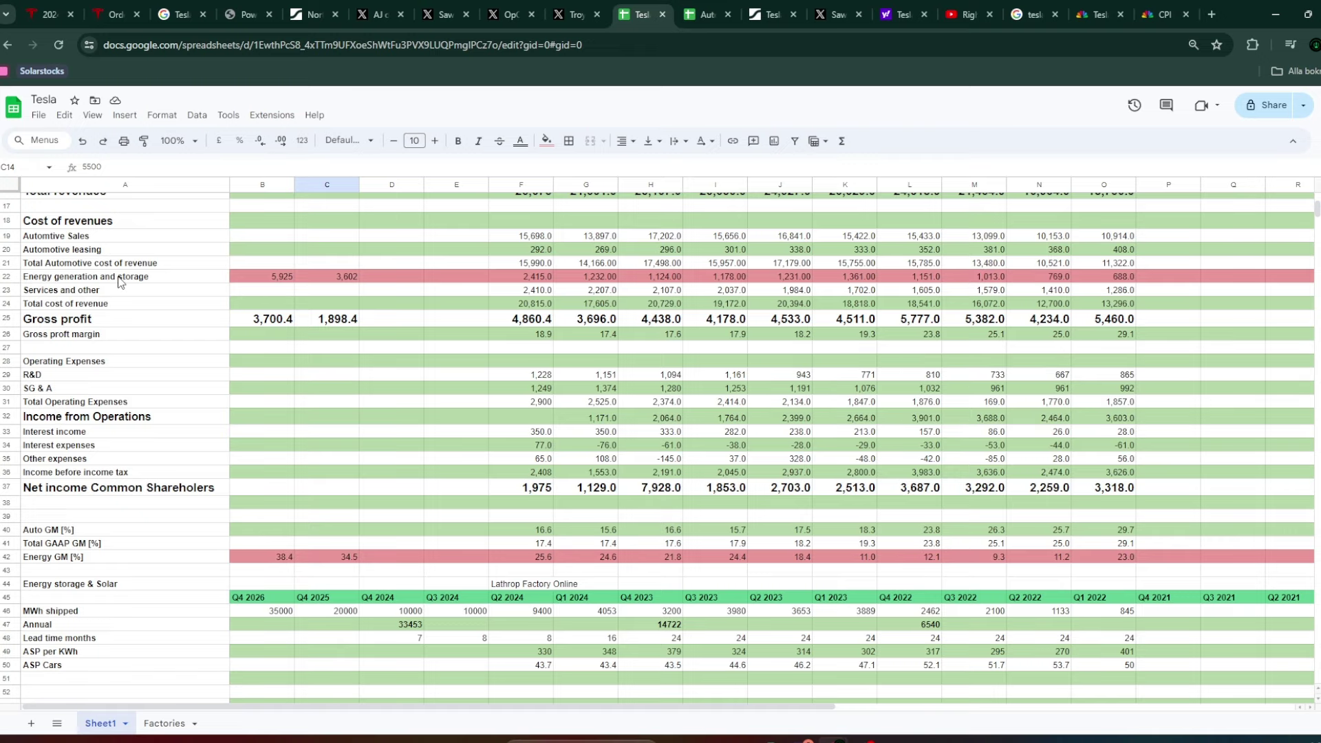
# Compare Sheet1's Q4 2025 and Q4 2026 revenue, energy cost and gross profit forecasts with past quarters.
pyautogui.scroll(1, 543, 306)
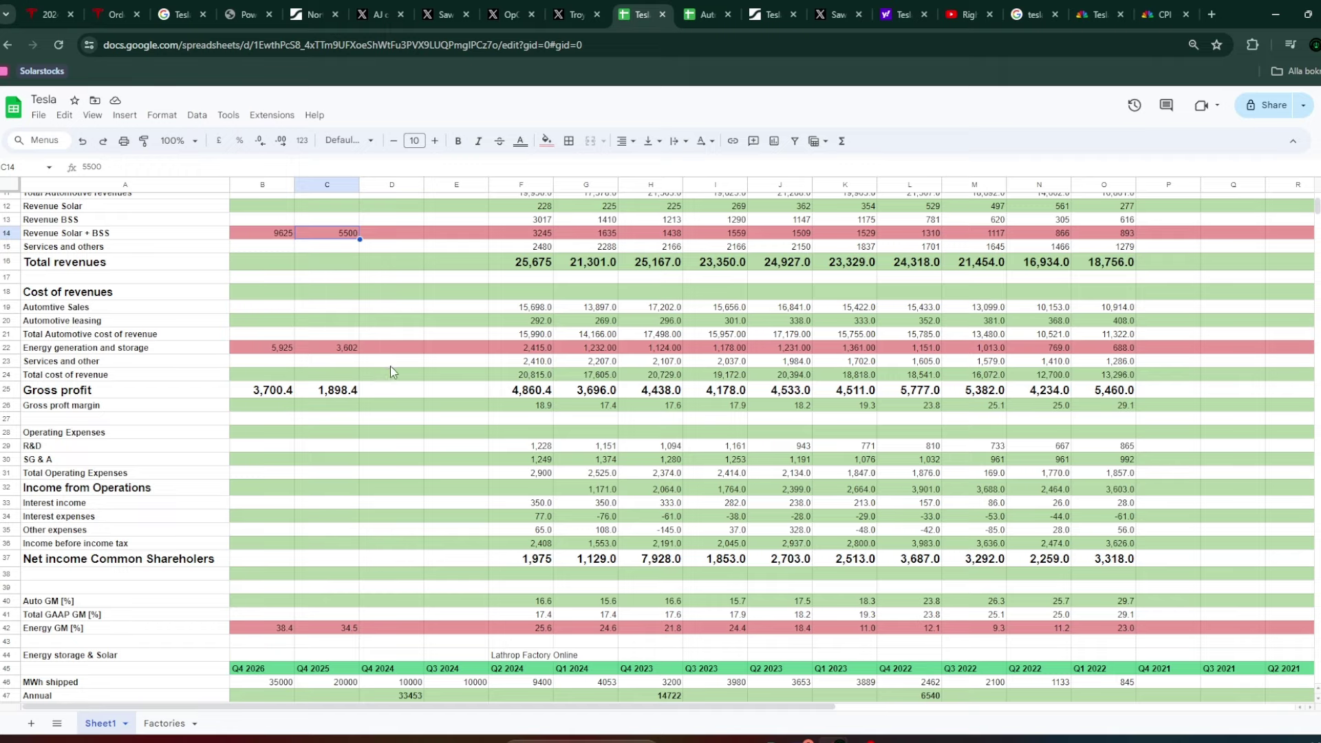
pyautogui.scroll(2, 390, 371)
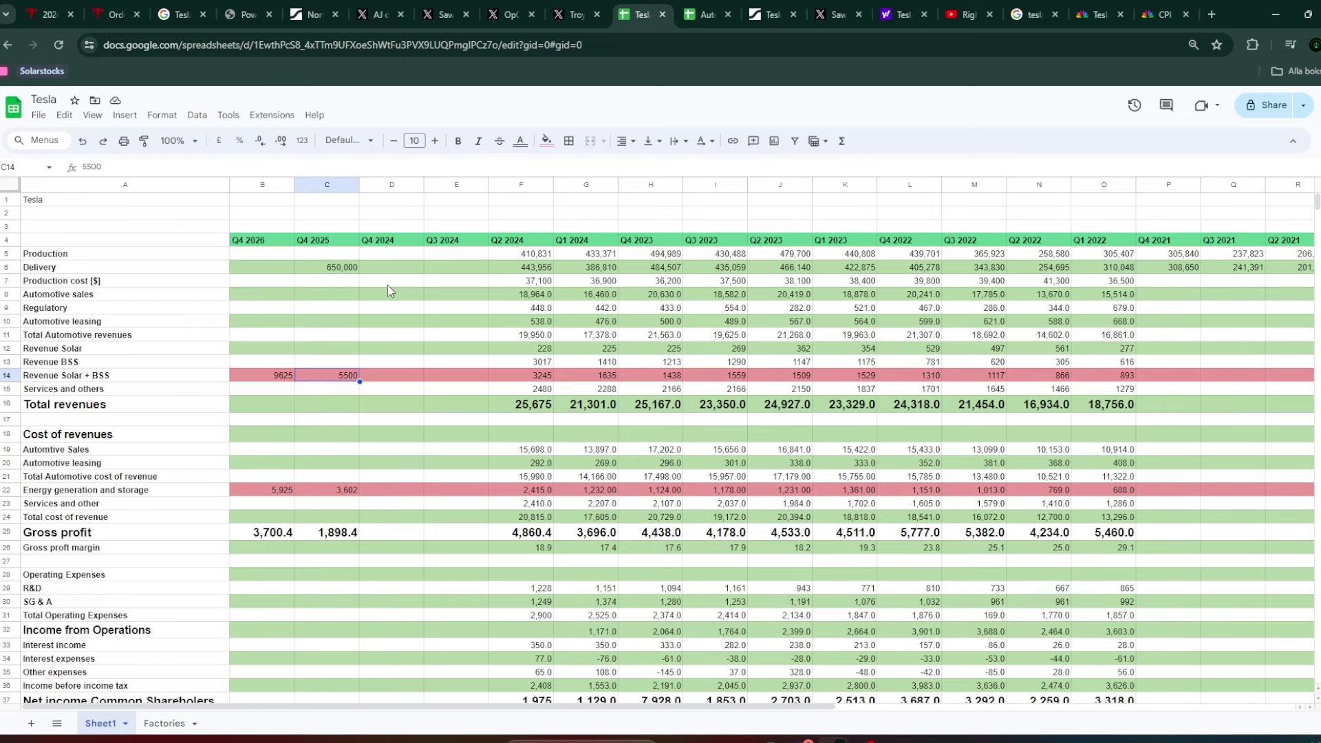
pyautogui.scroll(-2, 382, 291)
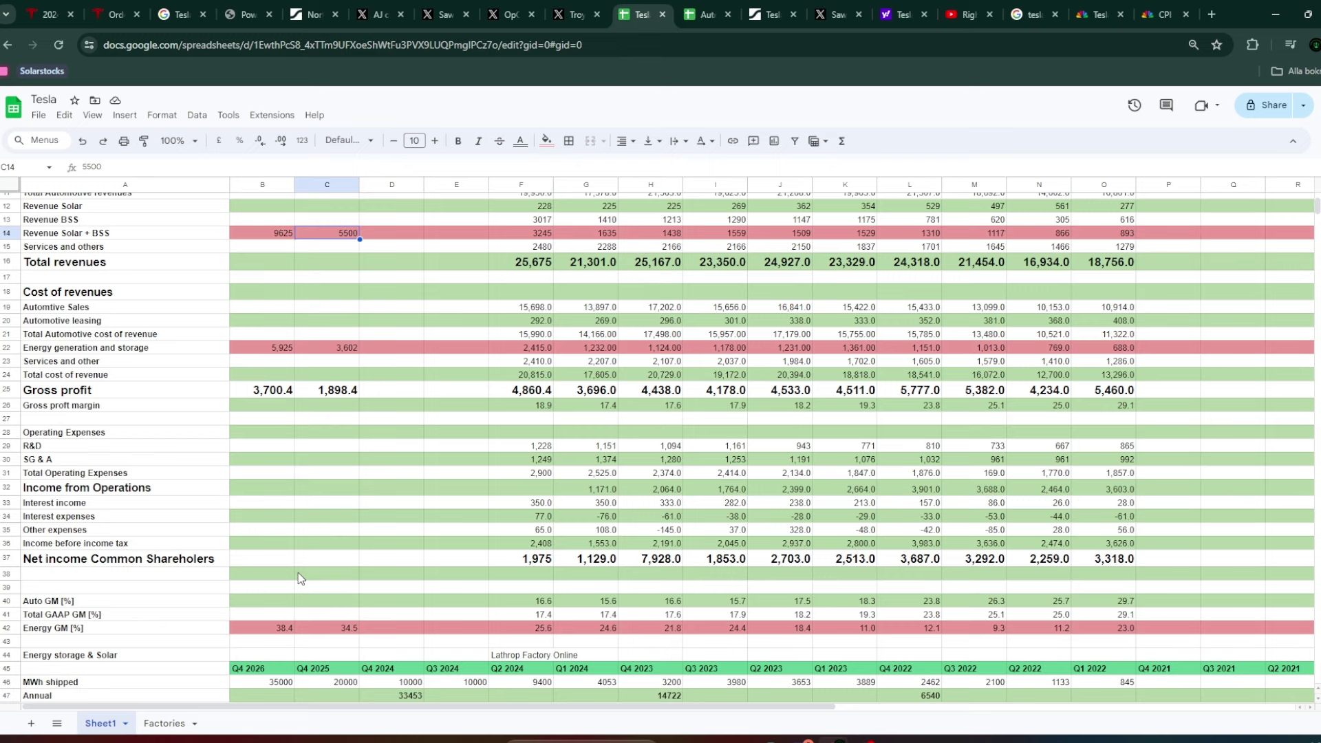
# Open Tesla's Yahoo Finance quote to read the market cap and divide 768 by 16 in Calculator.
pyautogui.click(898, 13)
pyautogui.scroll(-1, 748, 547)
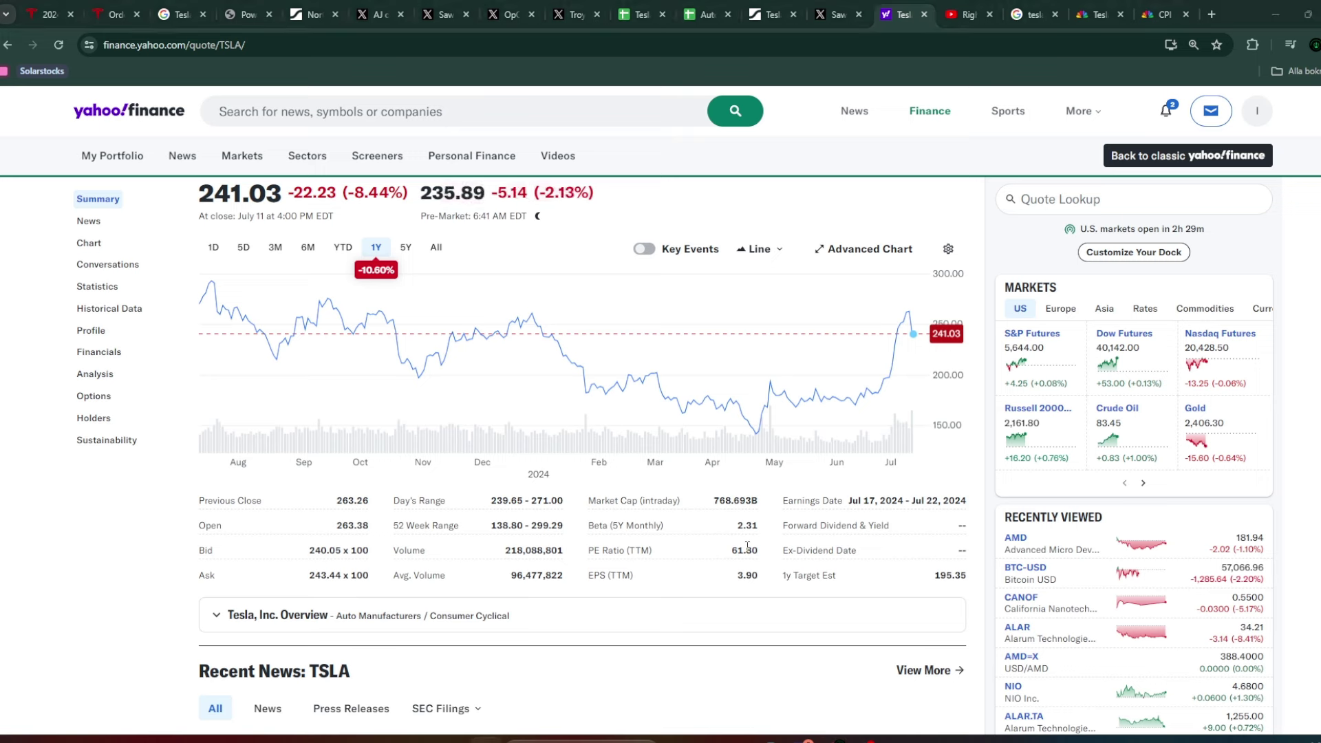
pyautogui.press('XF86Calculator')
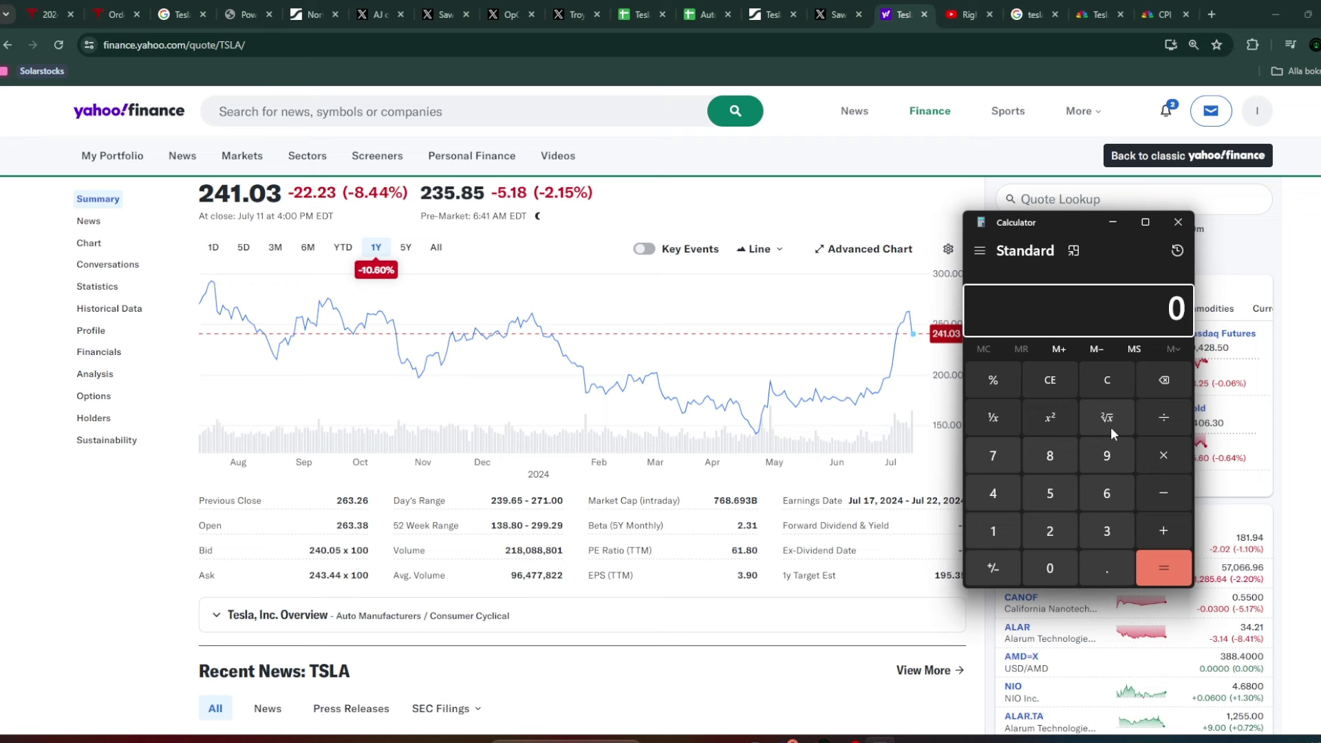
pyautogui.write('768')
pyautogui.press('/')
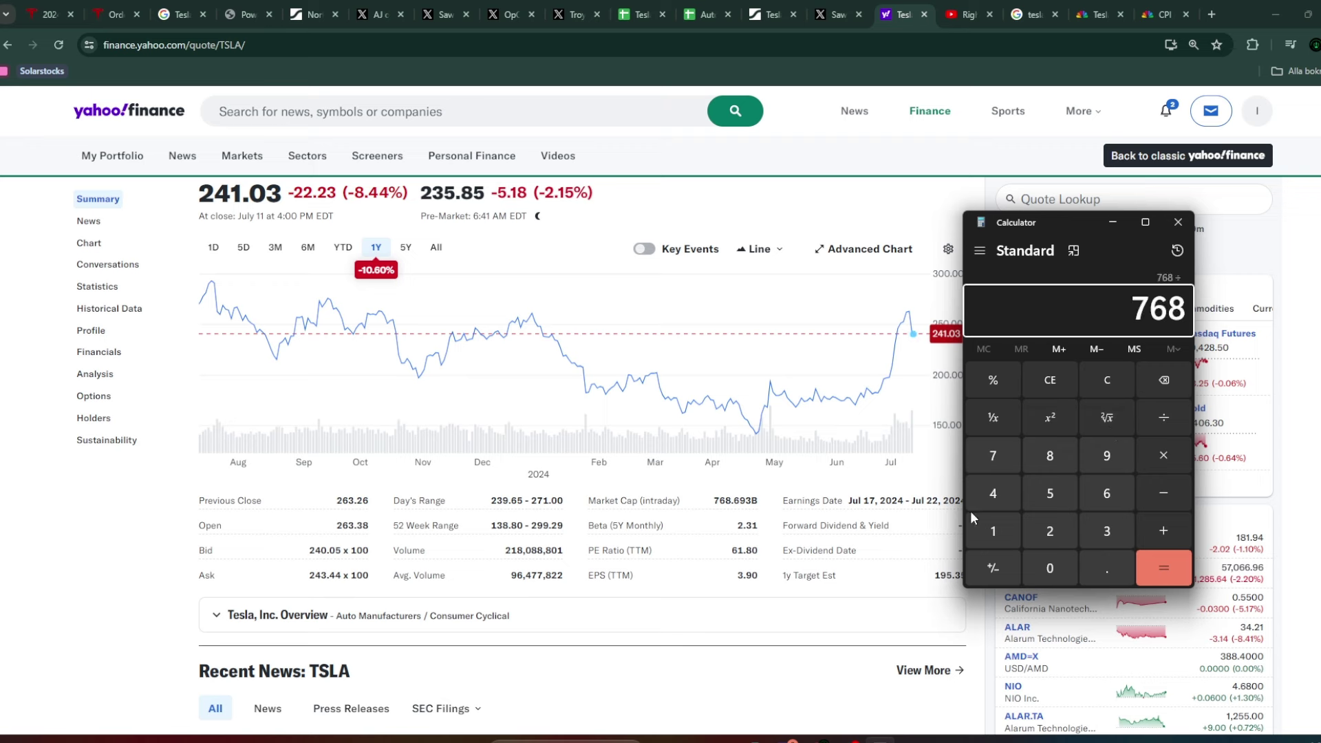
pyautogui.write('16')
pyautogui.press('Return')
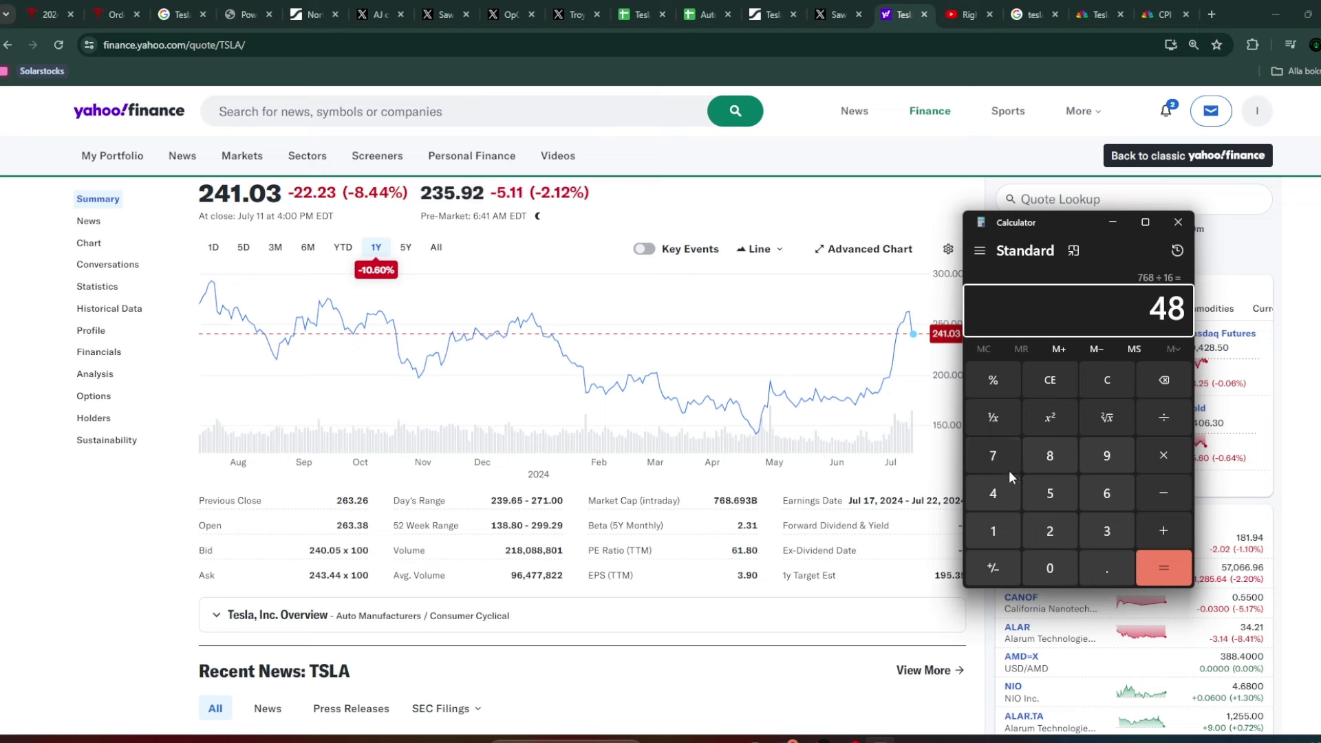
# Check the Tesla share price in the earlier YouTube video and divide 240 by 160 in Calculator.
pyautogui.click(964, 14)
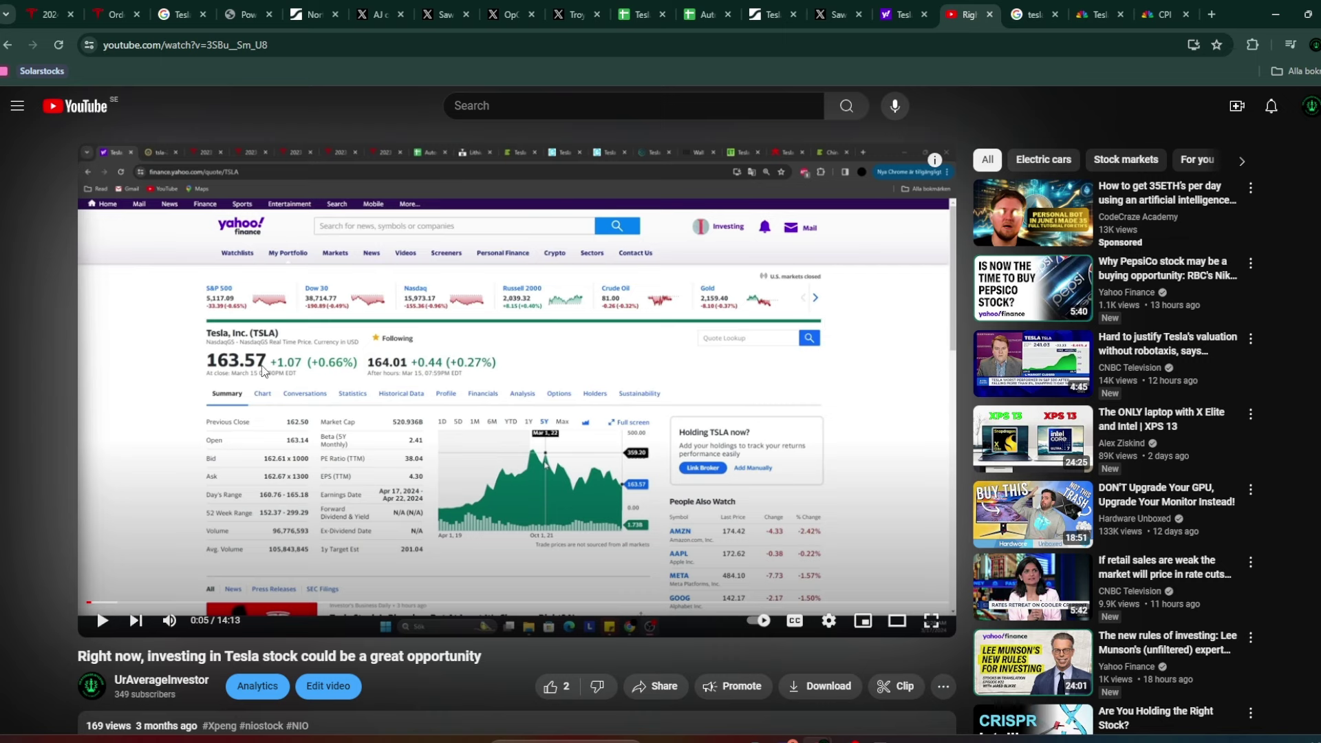
pyautogui.click(880, 740)
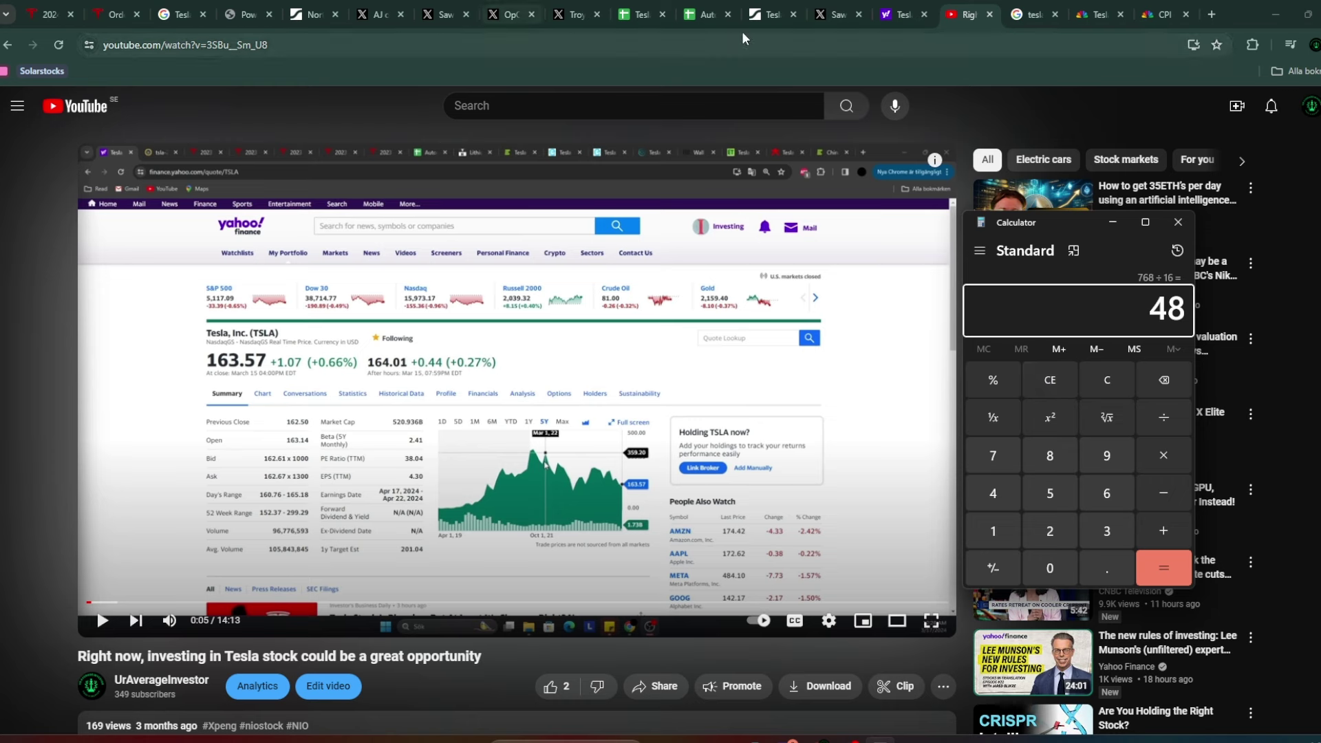
pyautogui.click(1048, 524)
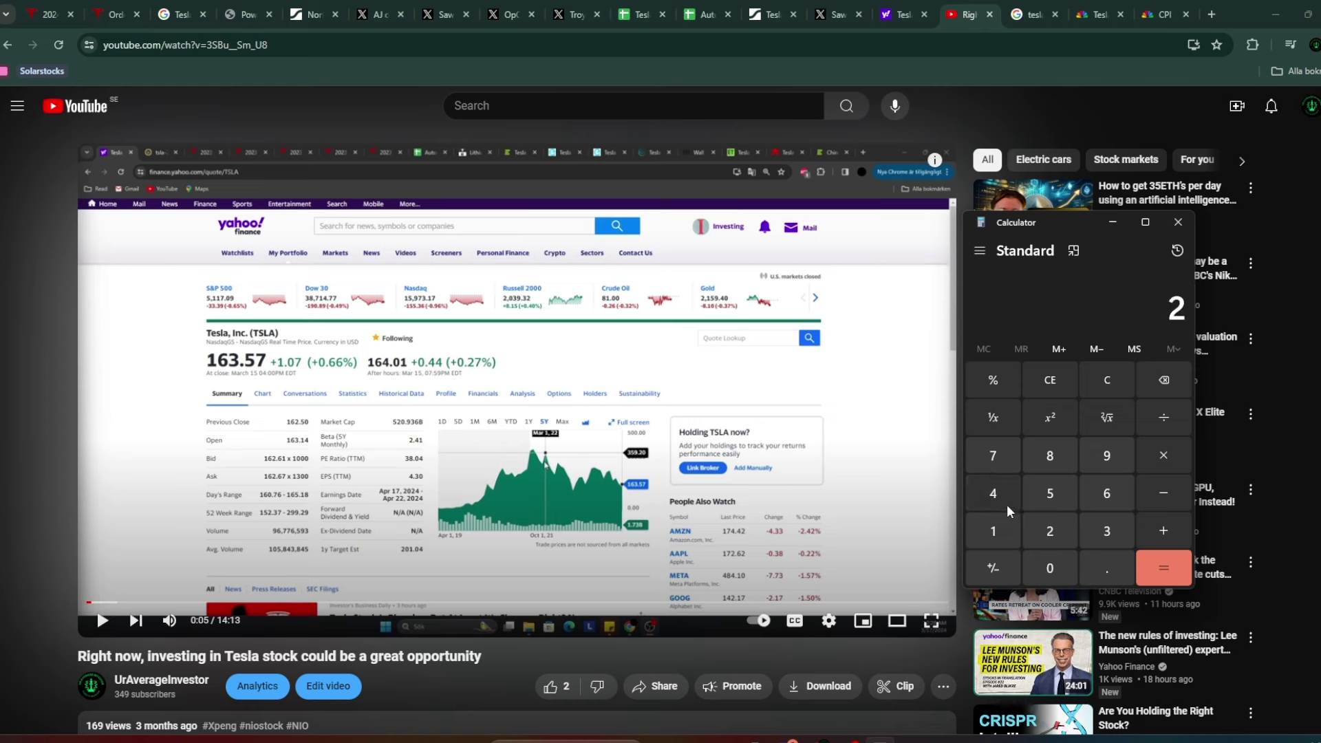
pyautogui.click(1005, 502)
pyautogui.click(1035, 561)
pyautogui.click(1148, 427)
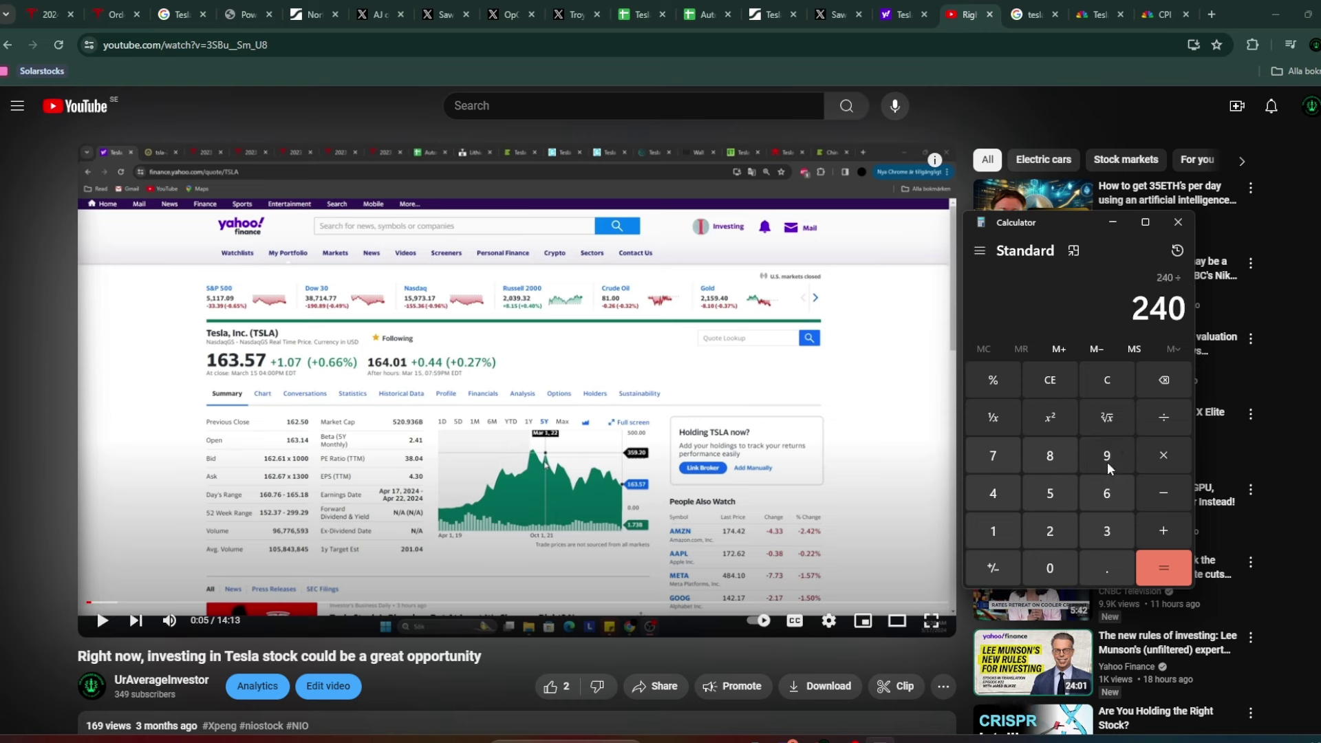
pyautogui.click(1008, 534)
pyautogui.click(1114, 497)
pyautogui.click(1062, 556)
pyautogui.click(1170, 571)
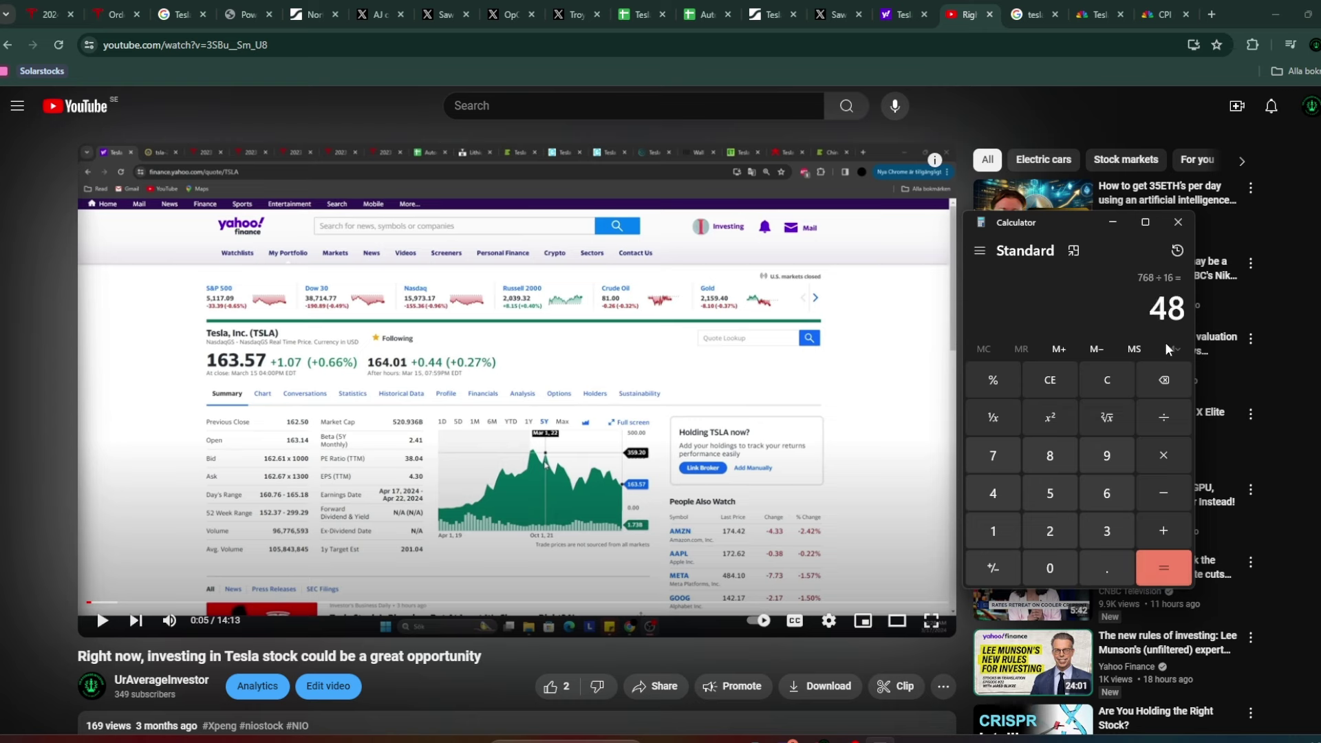
# Recall the 768 ÷ 16 calculation and divide its result, 48, by 1.5.
pyautogui.click(1161, 424)
pyautogui.click(995, 561)
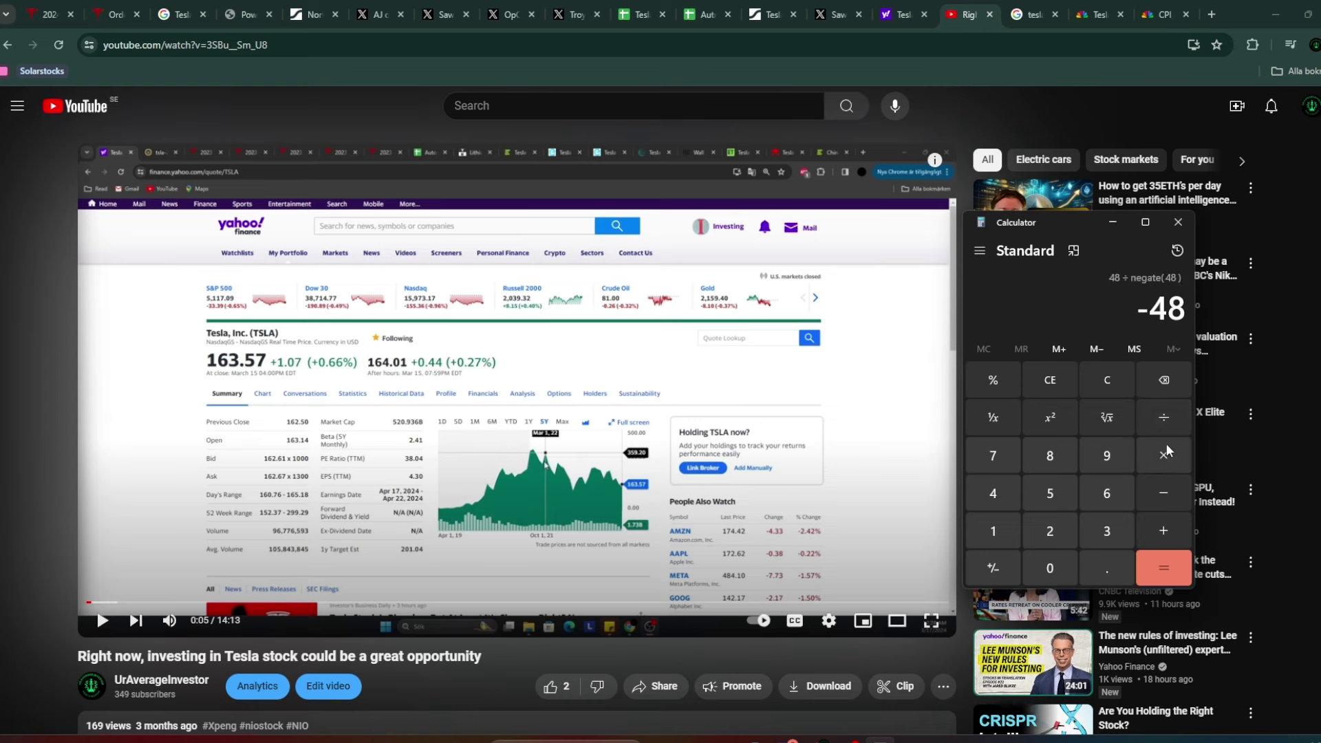
pyautogui.click(1051, 381)
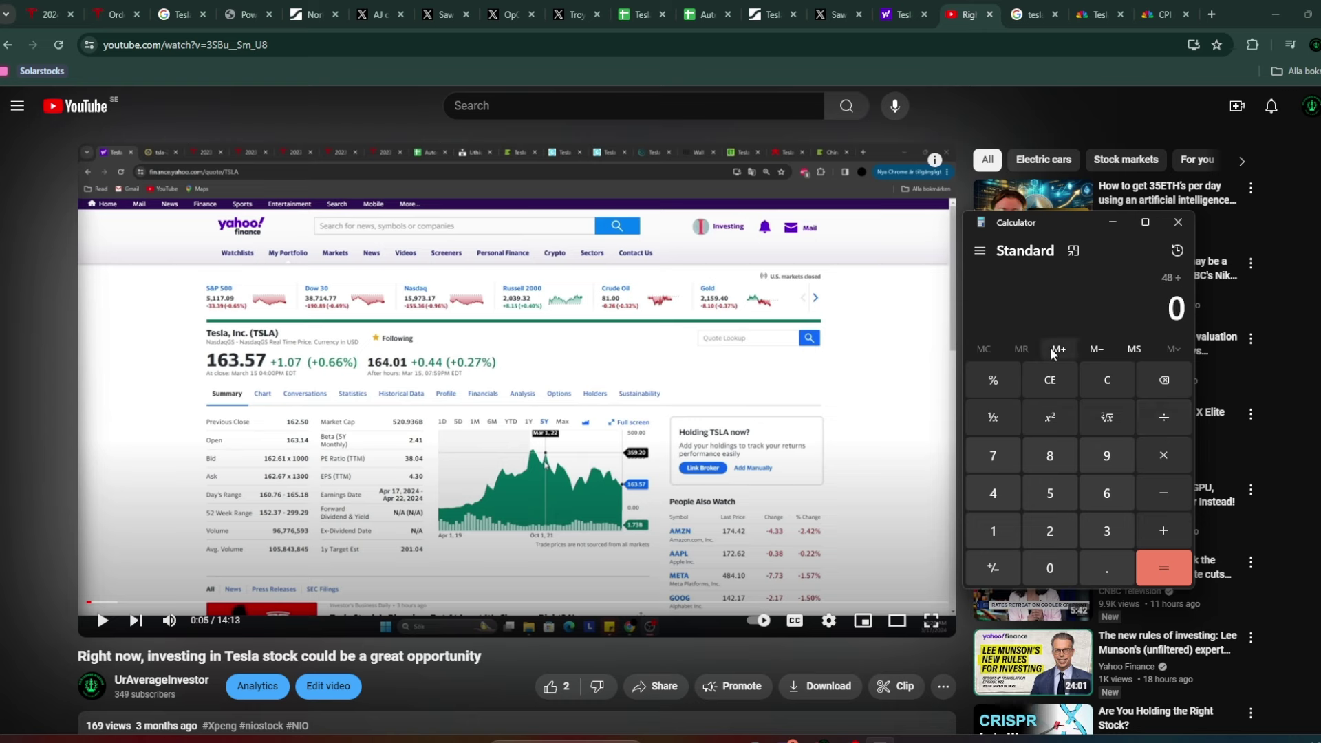
pyautogui.write('1.5')
pyautogui.press('Return')
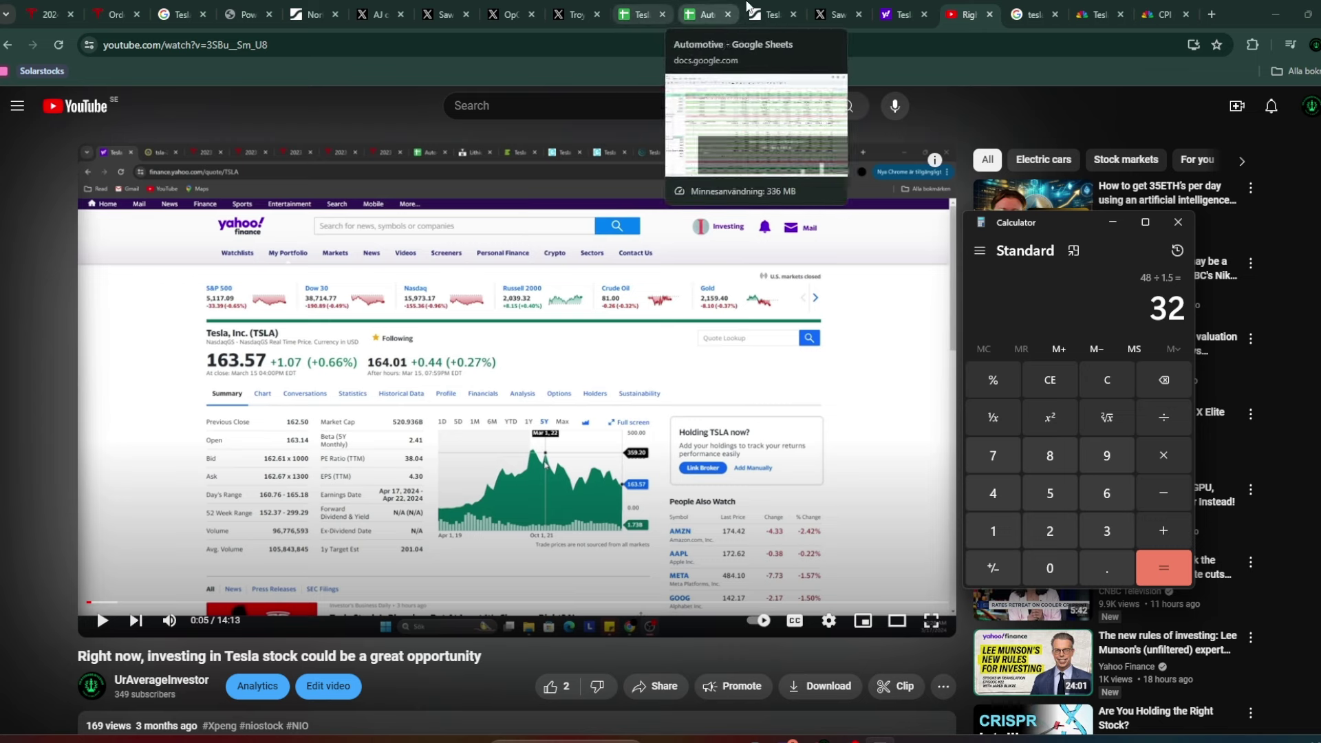
# Check Tesla's one-year share price chart on Yahoo Finance against the CNBC article on the robotaxi unveiling delay.
pyautogui.click(900, 6)
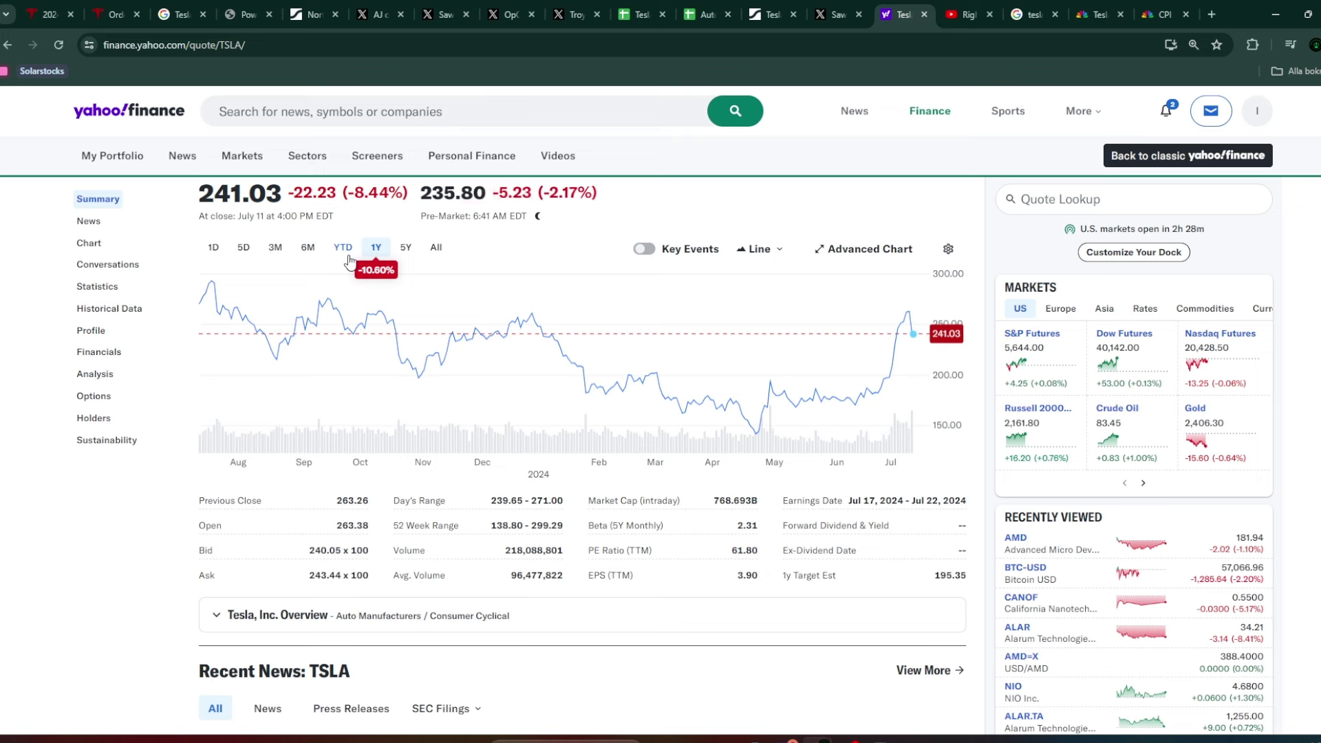
pyautogui.click(1104, 8)
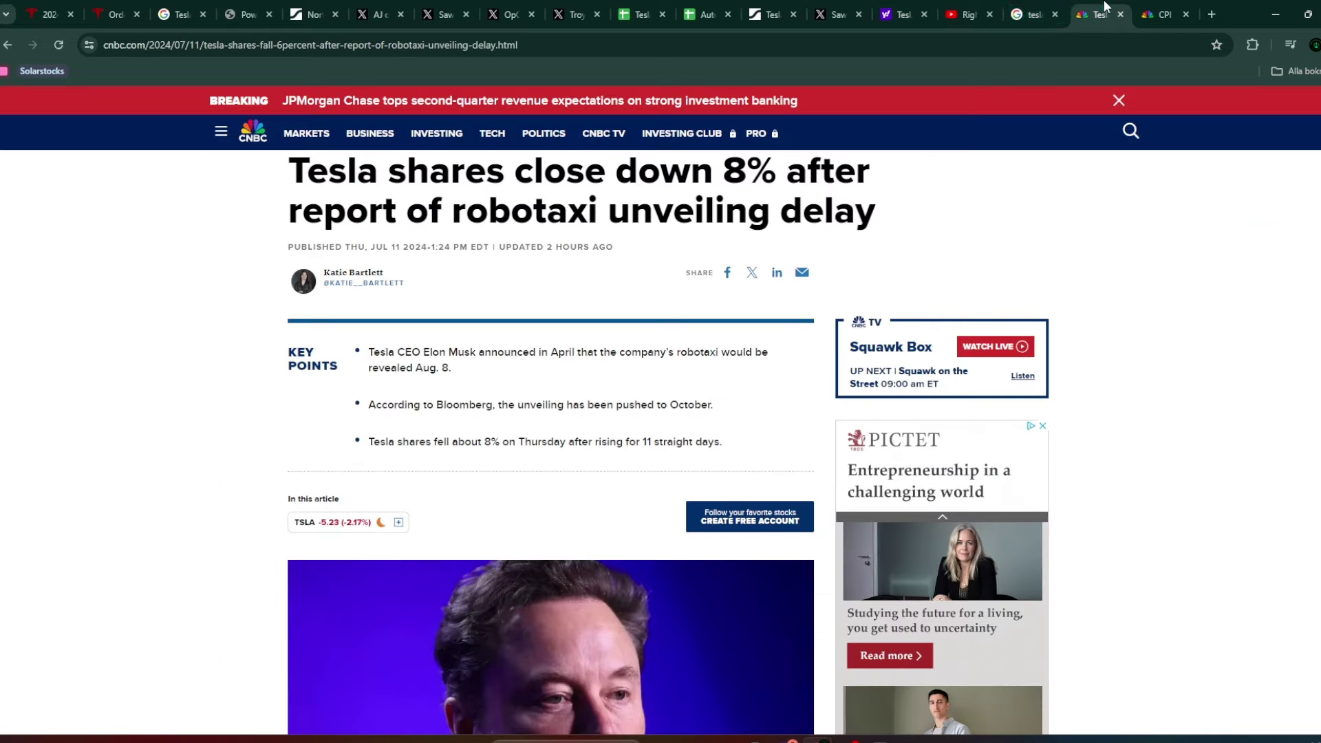
pyautogui.click(881, 8)
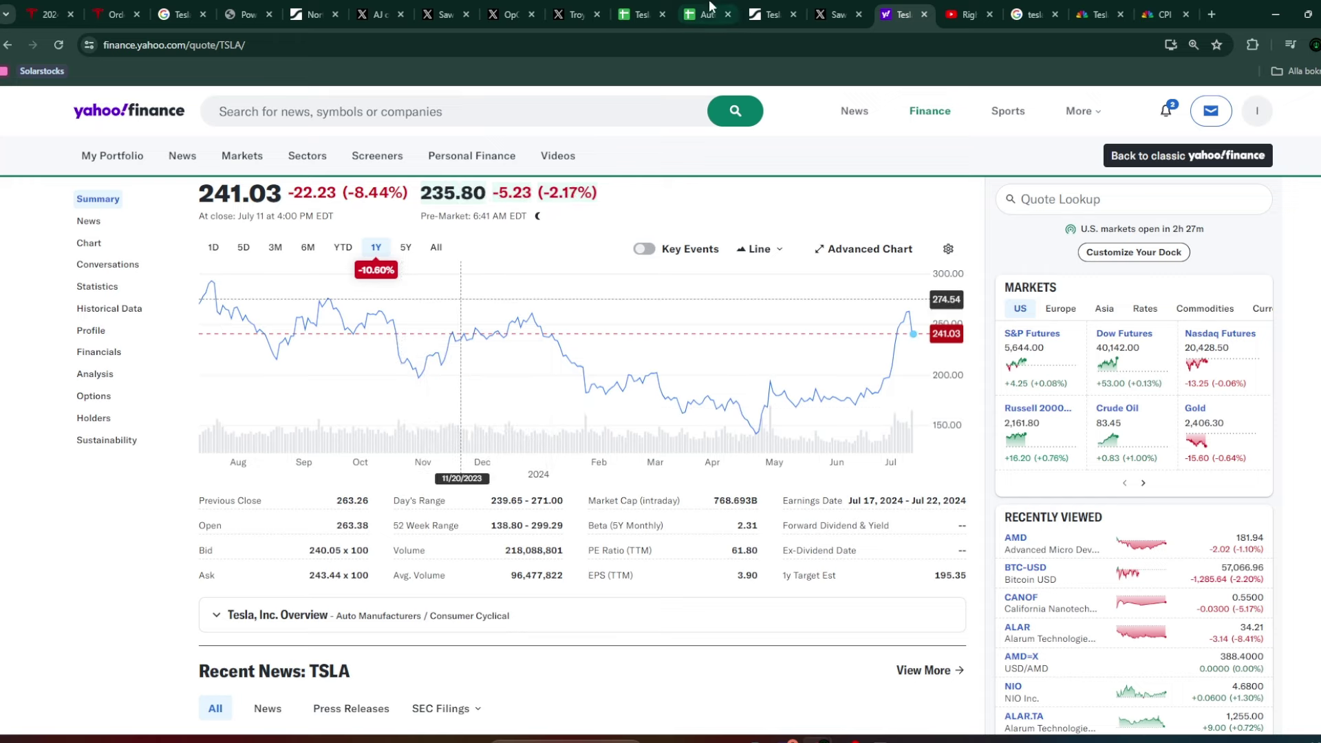
# Return to the Tesla spreadsheet, review the Q4 2026 forecasts and select the Q4 2026 MWh shipped value.
pyautogui.click(642, 7)
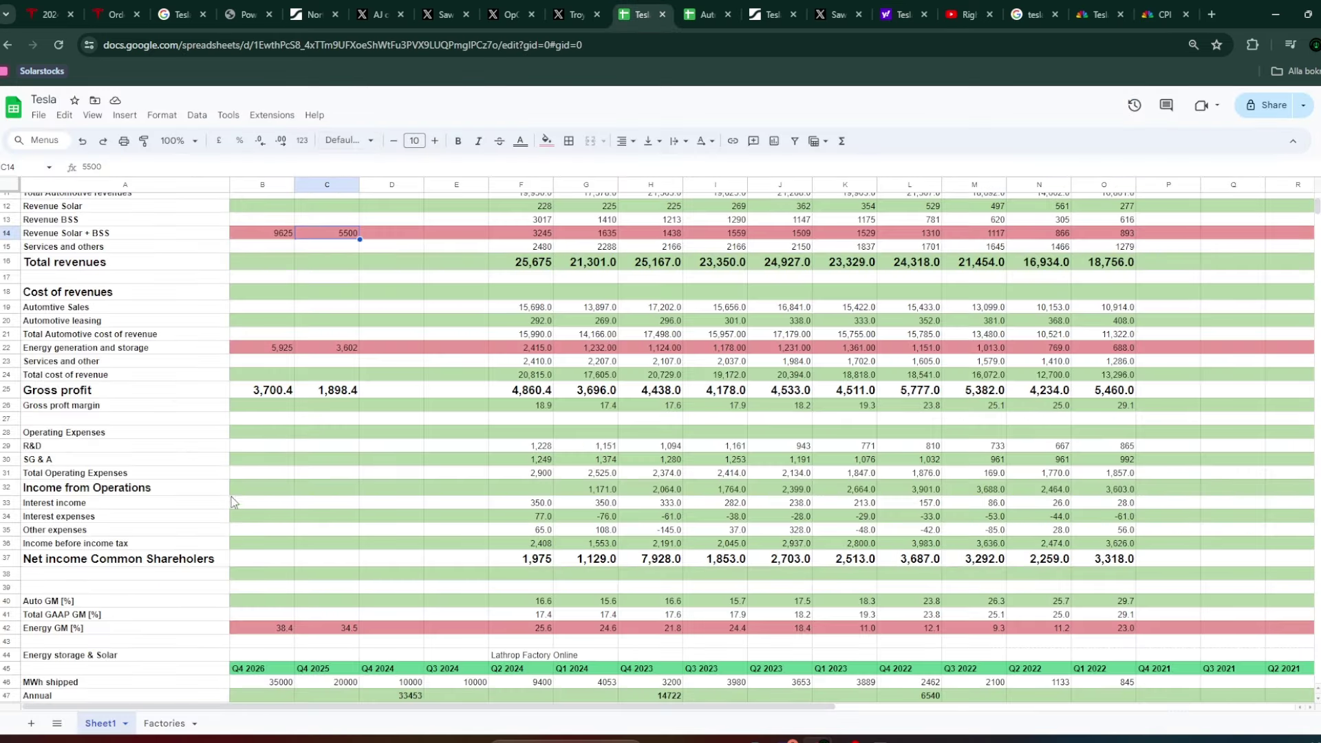
pyautogui.scroll(4, 258, 487)
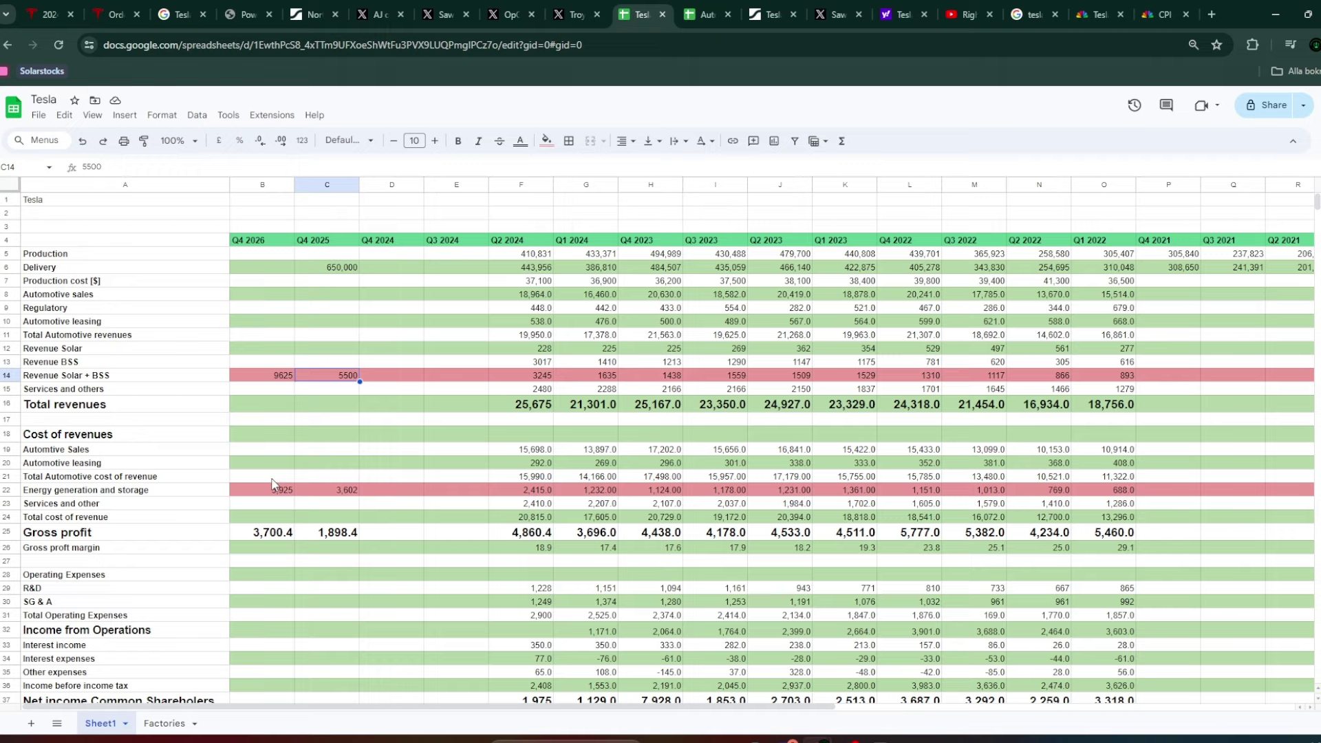
pyautogui.scroll(-5, 261, 390)
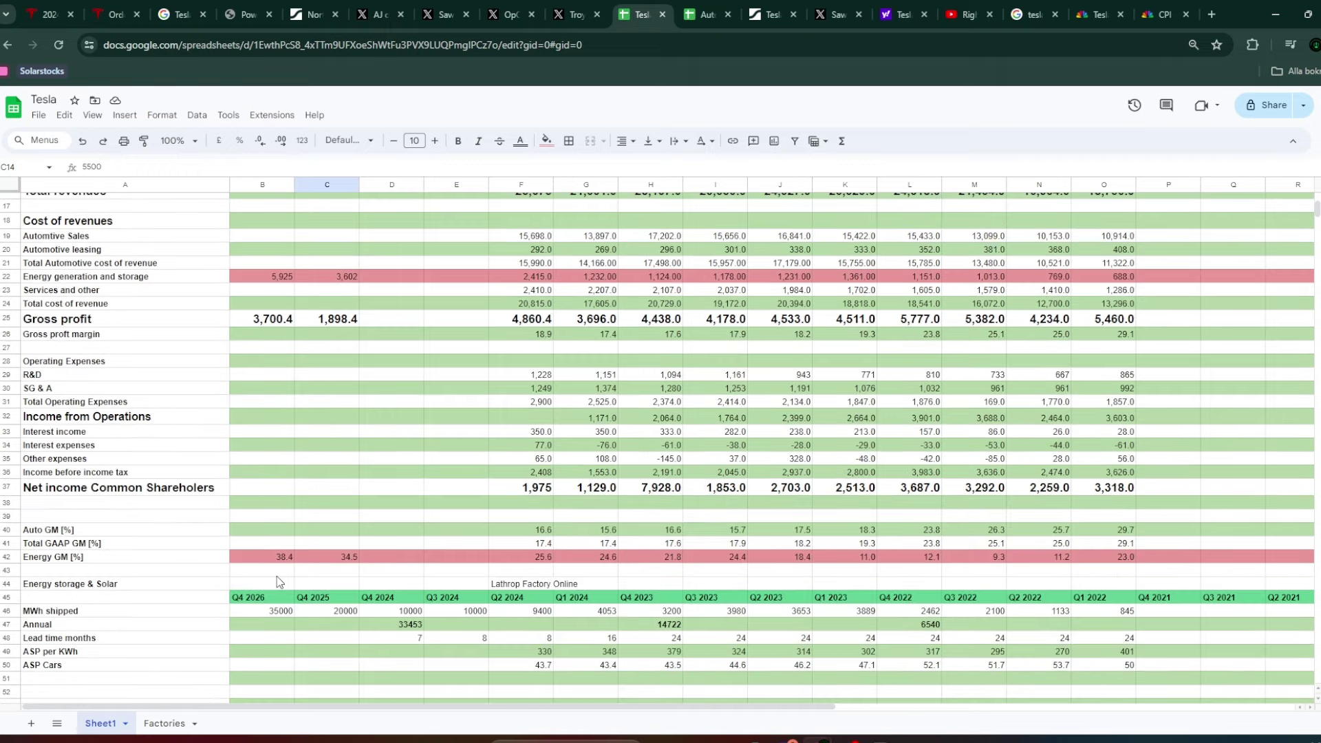
pyautogui.click(274, 614)
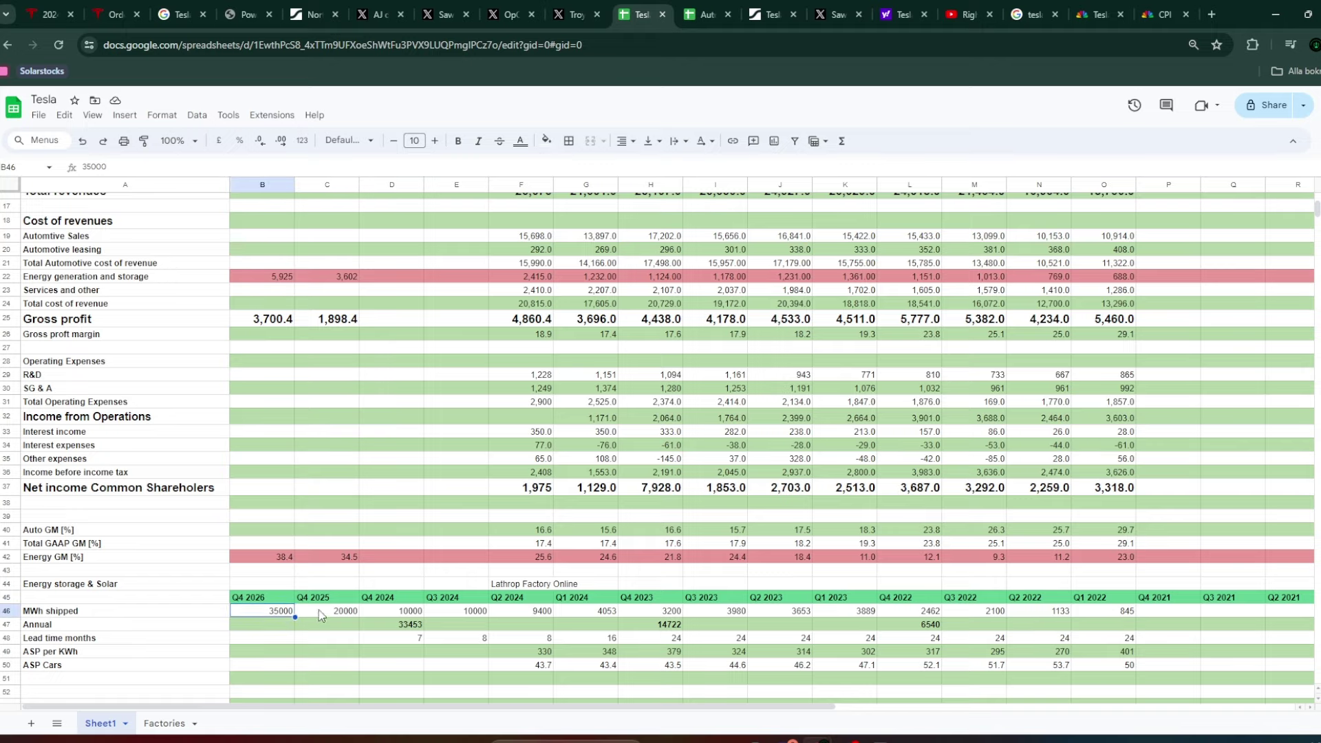
# Revisit the Statista and Canadian Solar storage market forecasts and view the X post charting Tesla's energy storage deployments.
pyautogui.click(315, 13)
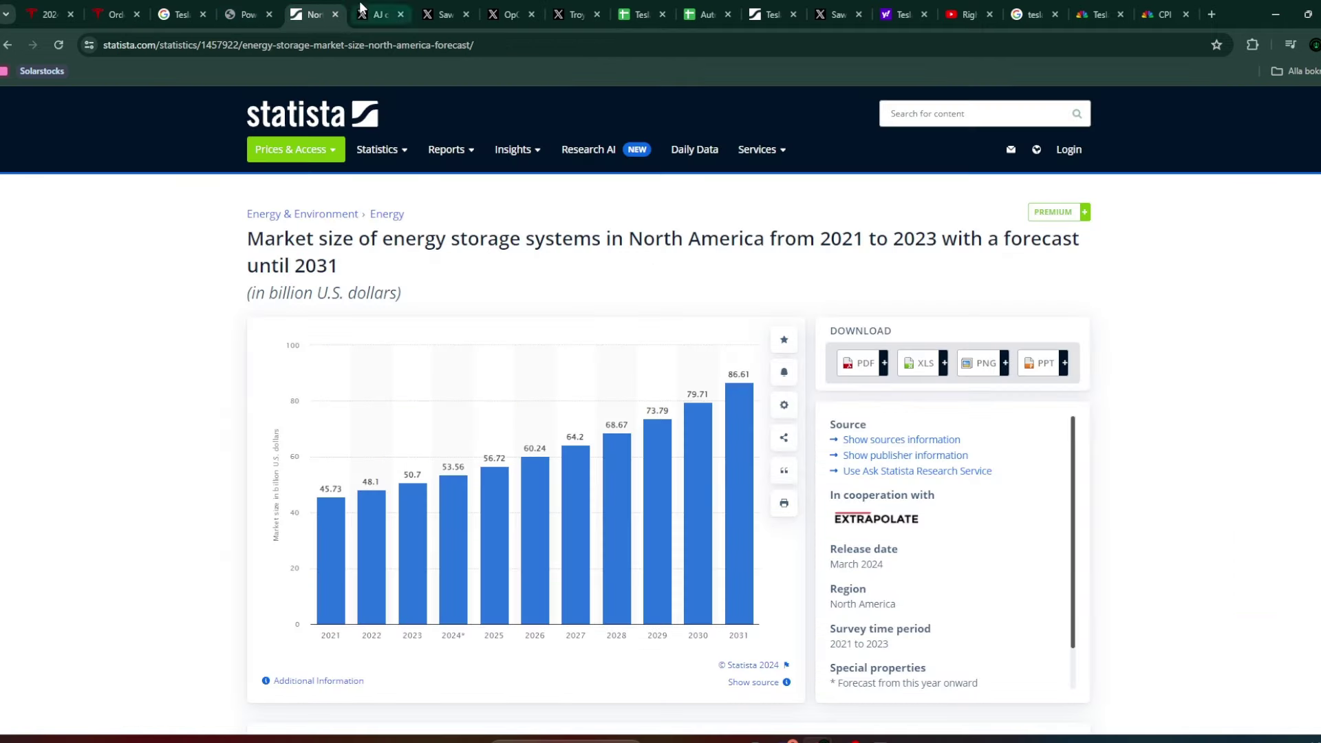
pyautogui.click(269, 9)
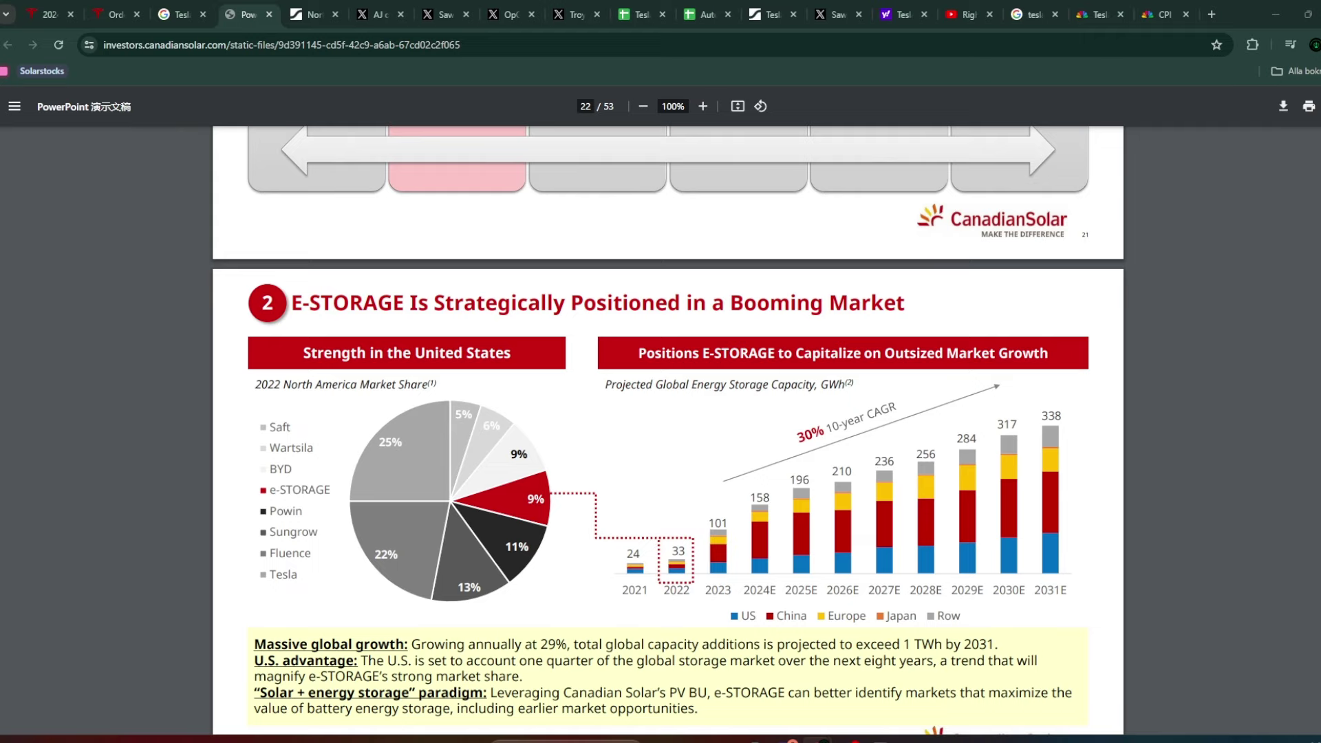
pyautogui.hotkey('alt', 'Tab')
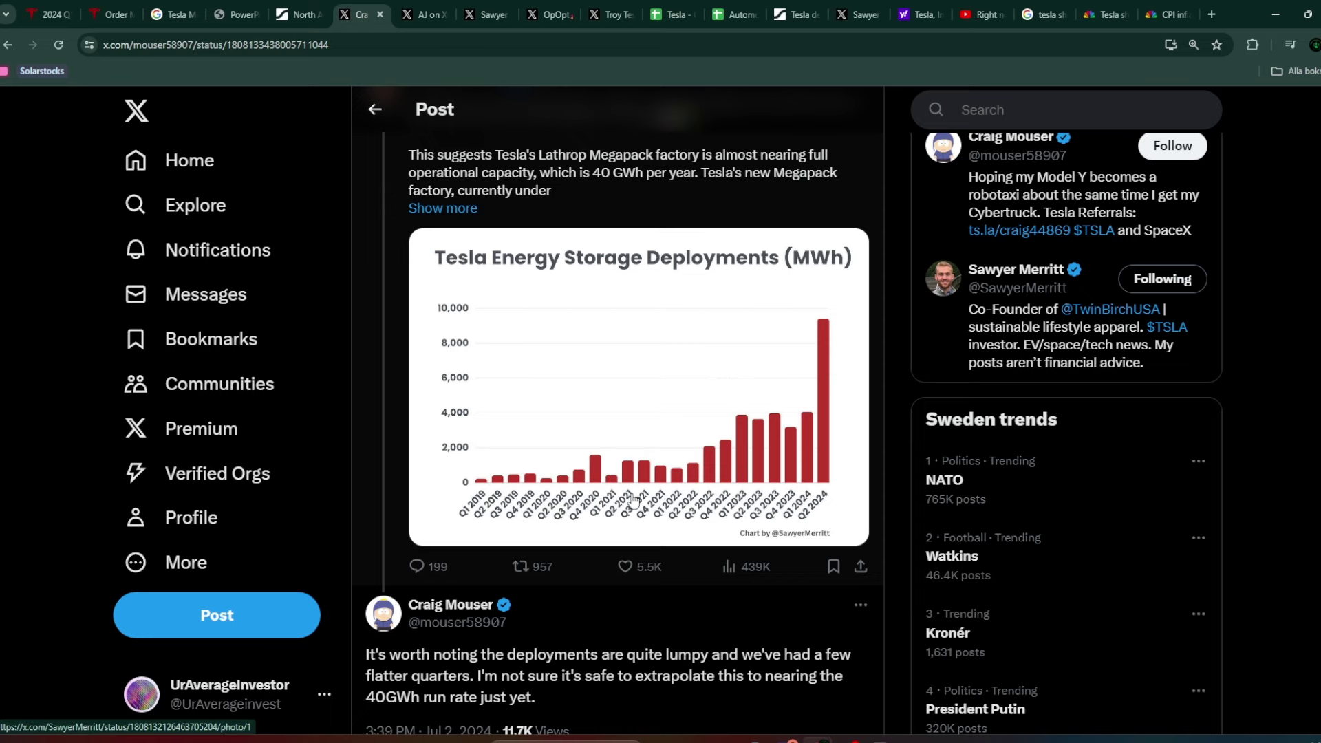
# Go back to the Tesla spreadsheet and inspect the Q4 2025 and Q4 2026 Energy GM against the revenue and gross profit rows.
pyautogui.click(666, 14)
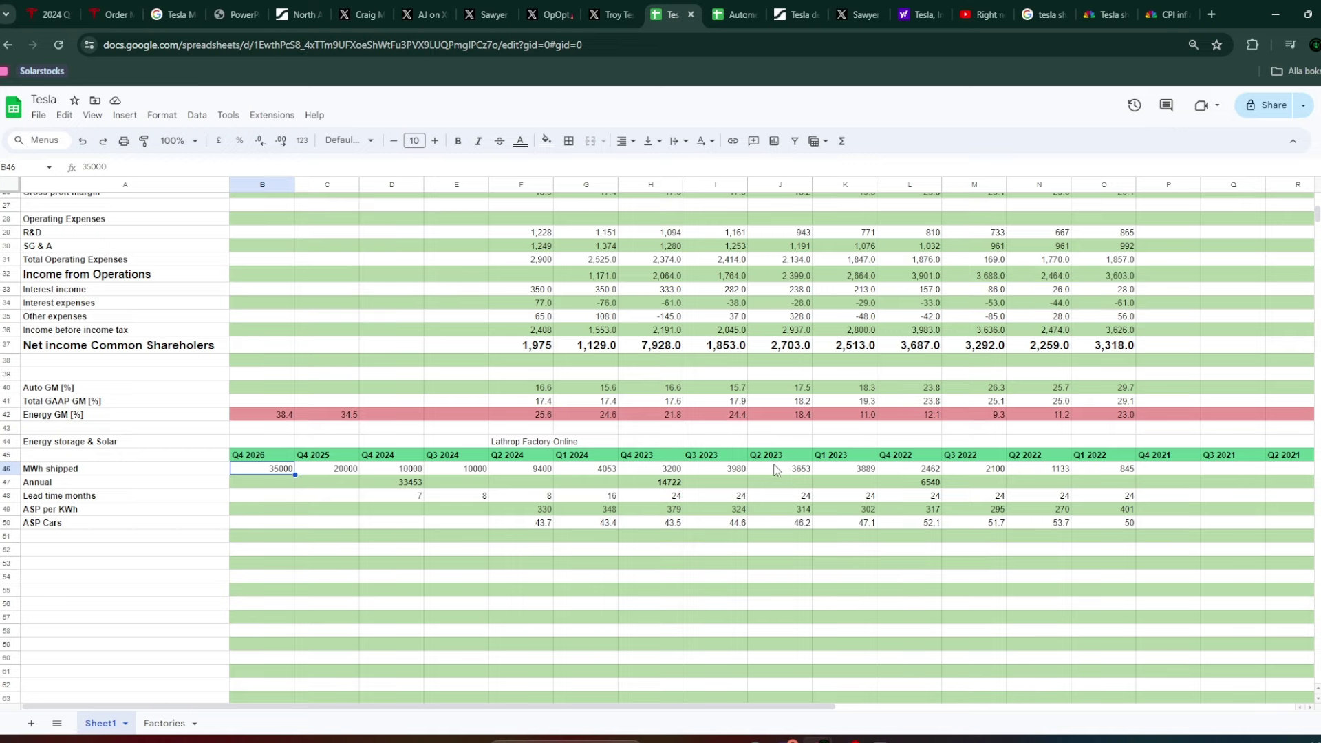
pyautogui.scroll(5, 279, 526)
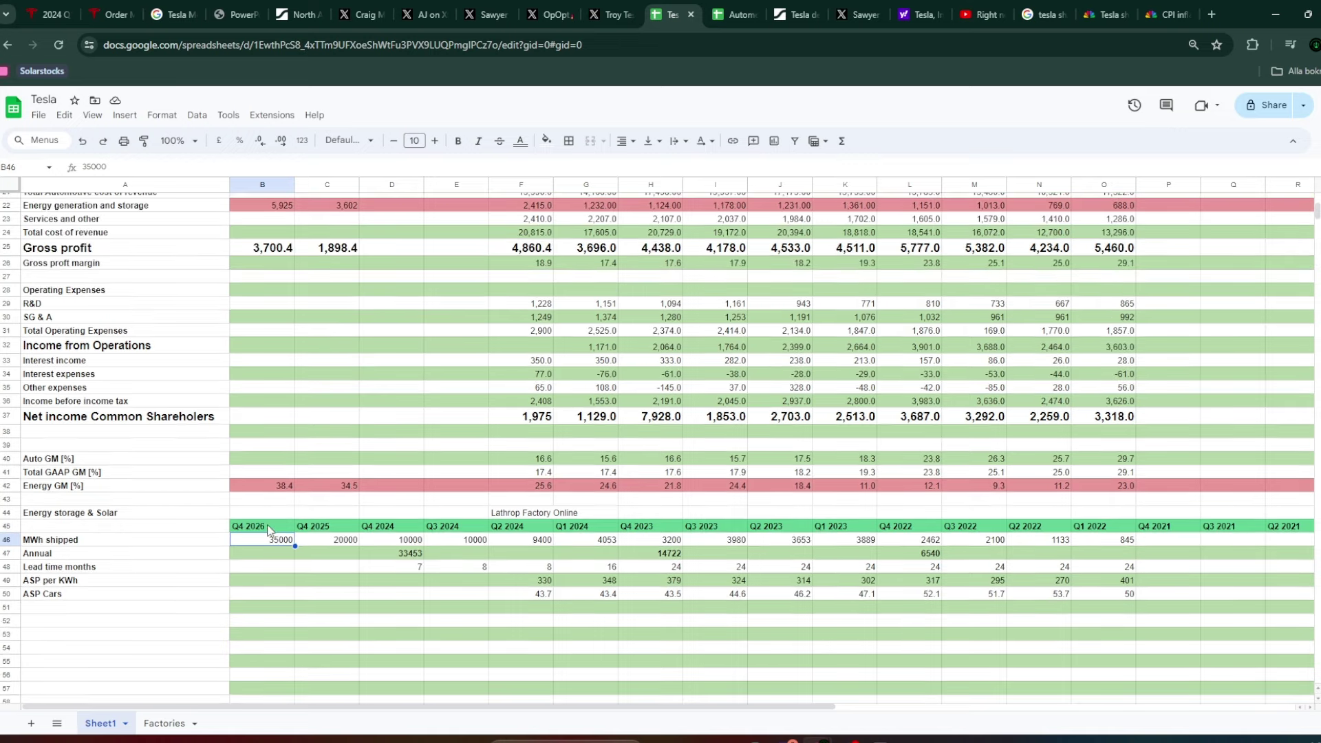
pyautogui.scroll(3, 275, 537)
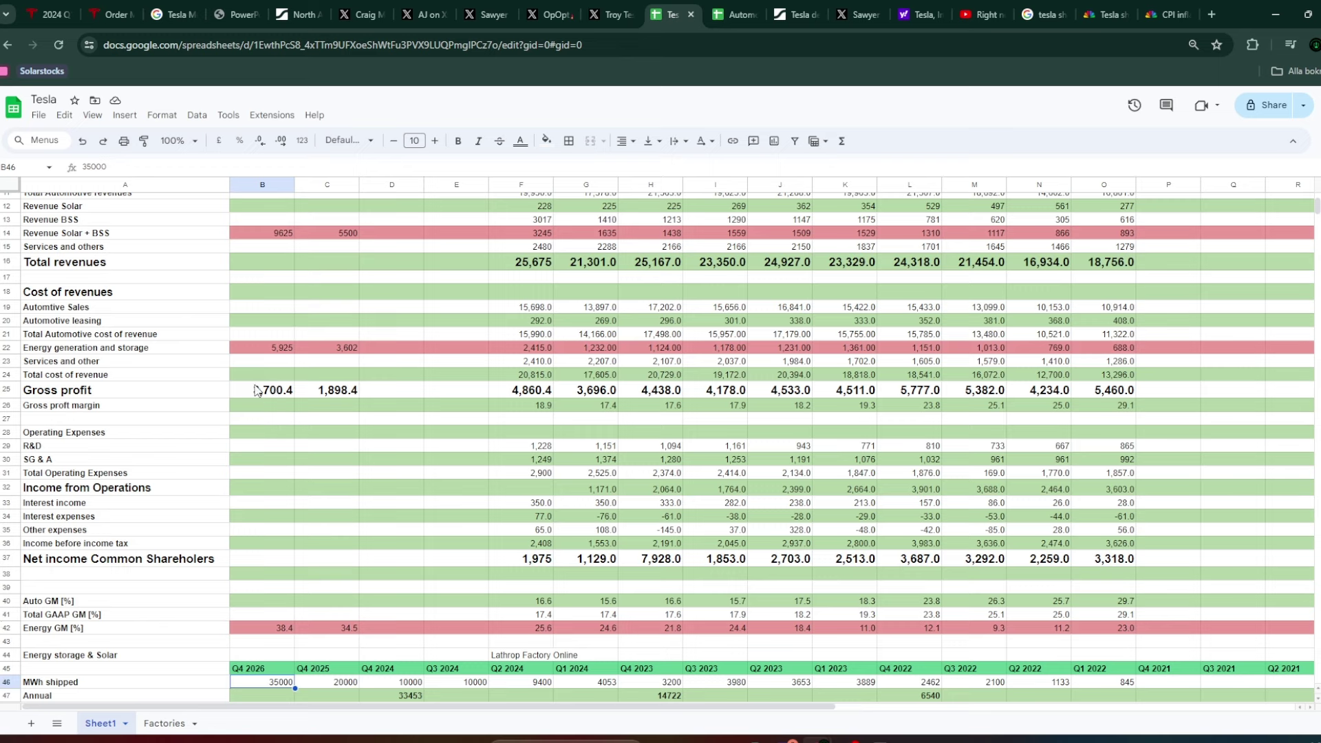
pyautogui.click(271, 627)
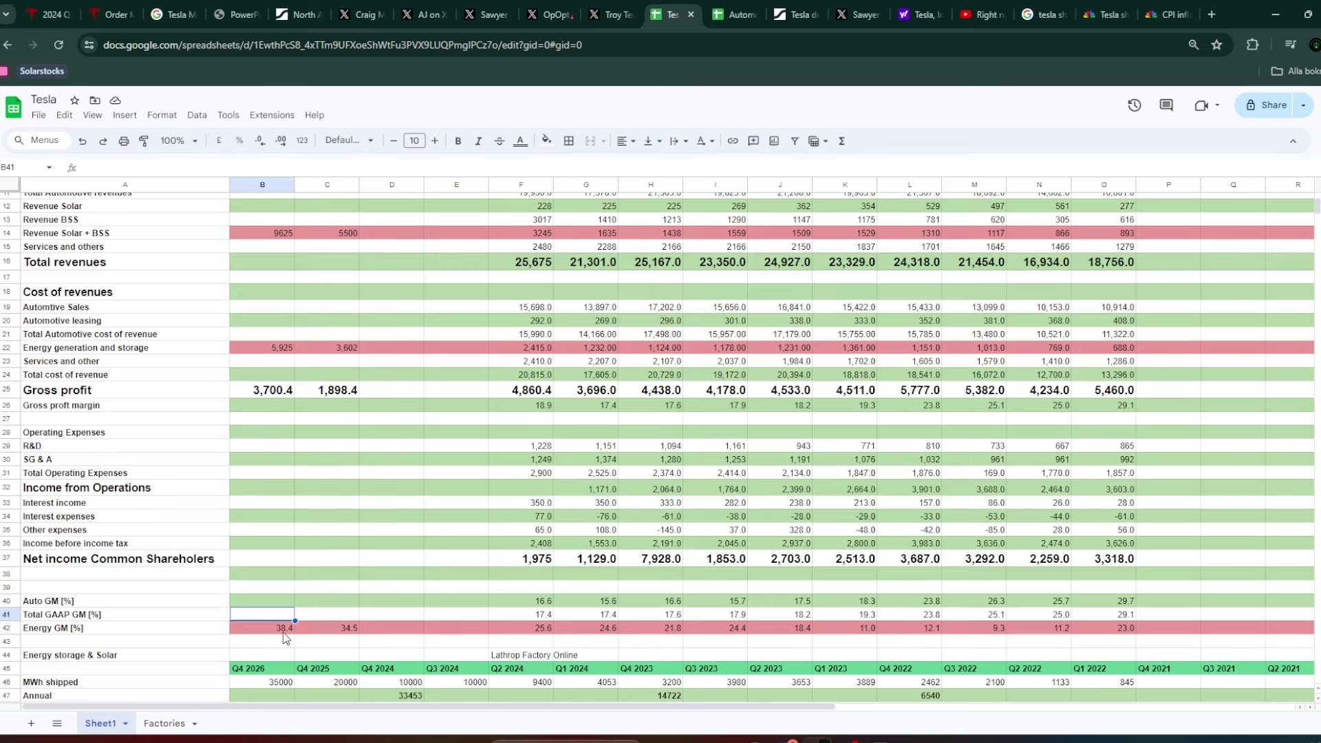
pyautogui.click(322, 628)
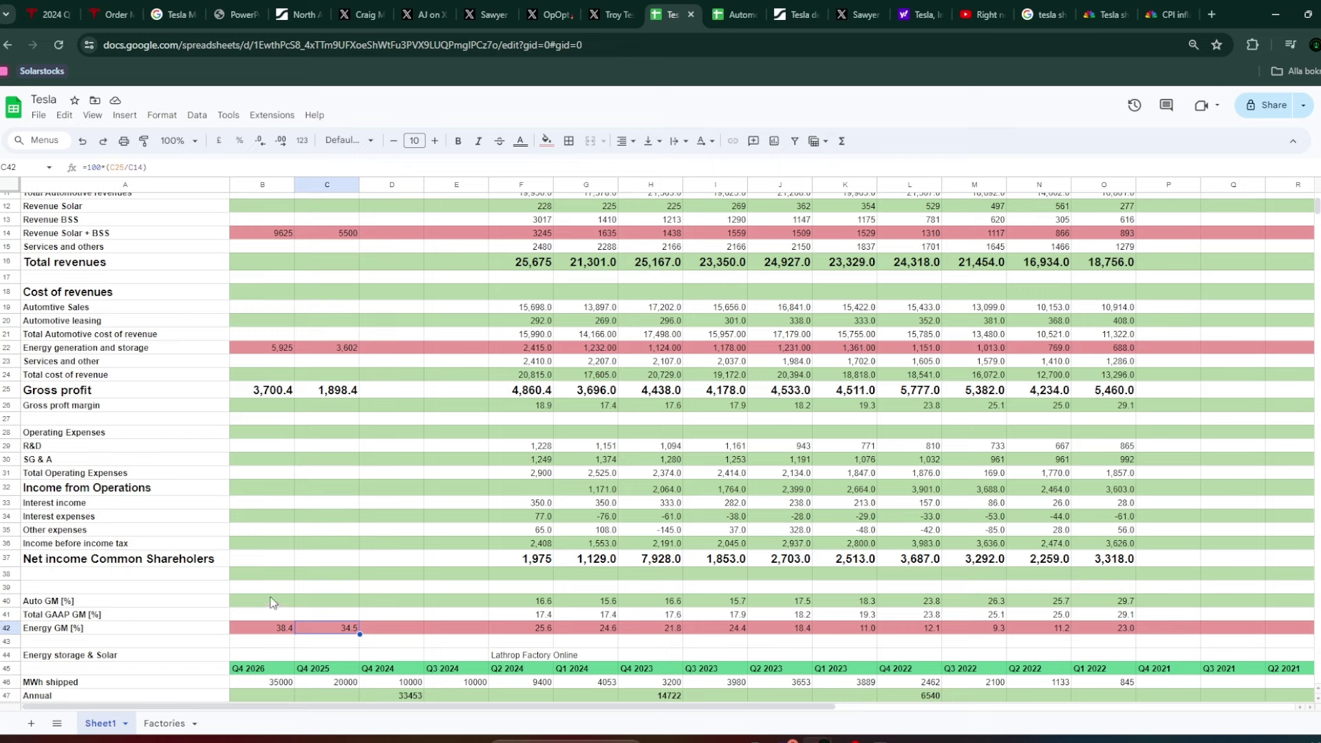
pyautogui.scroll(4, 275, 640)
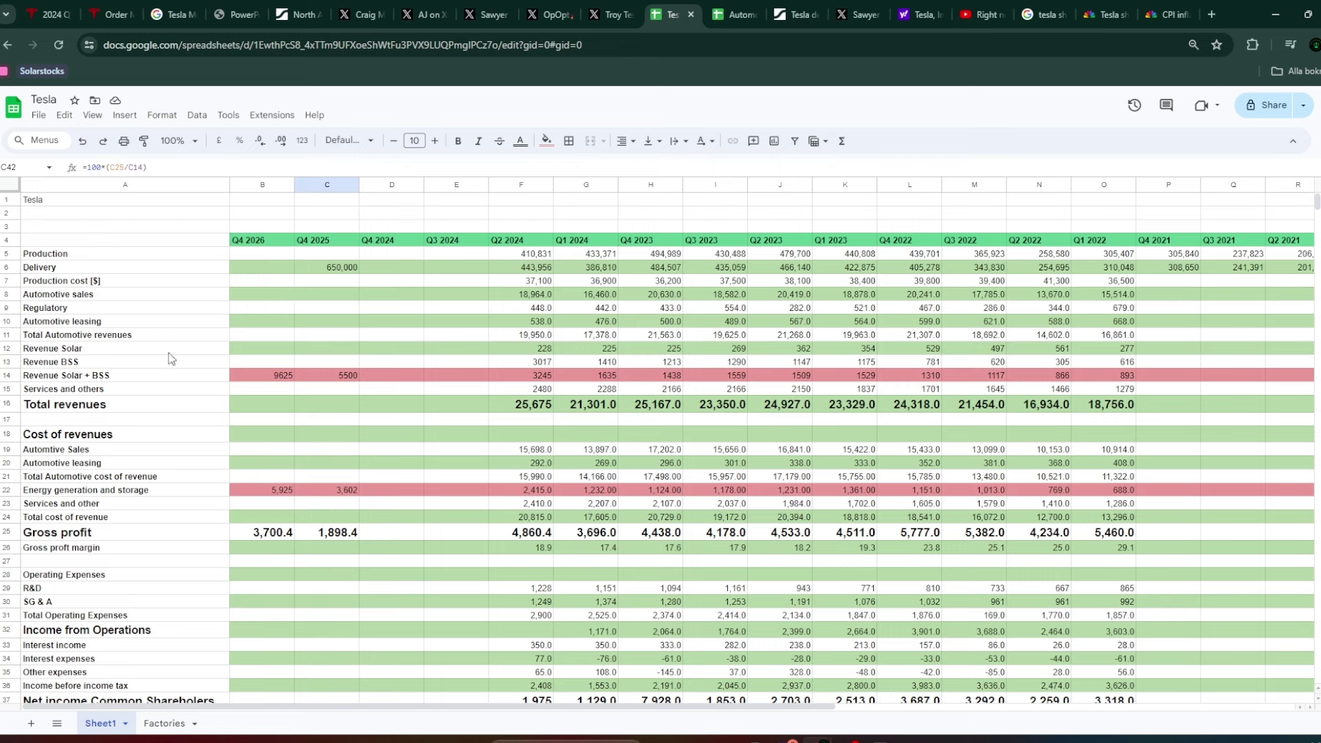
pyautogui.scroll(-4, 285, 438)
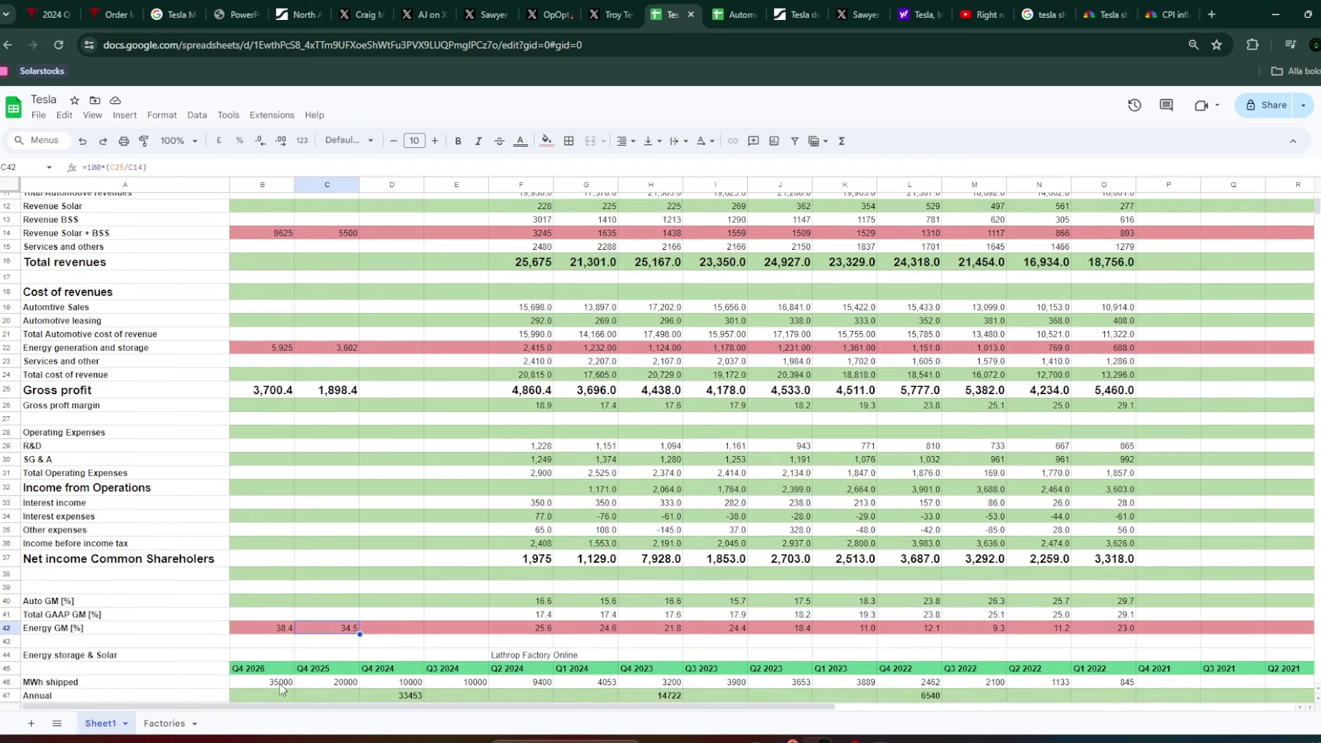
# Check the Lathrop and Shanghai energy capacities in Factories against Sheet1's MWh shipped, revenue and cost forecasts.
pyautogui.click(172, 728)
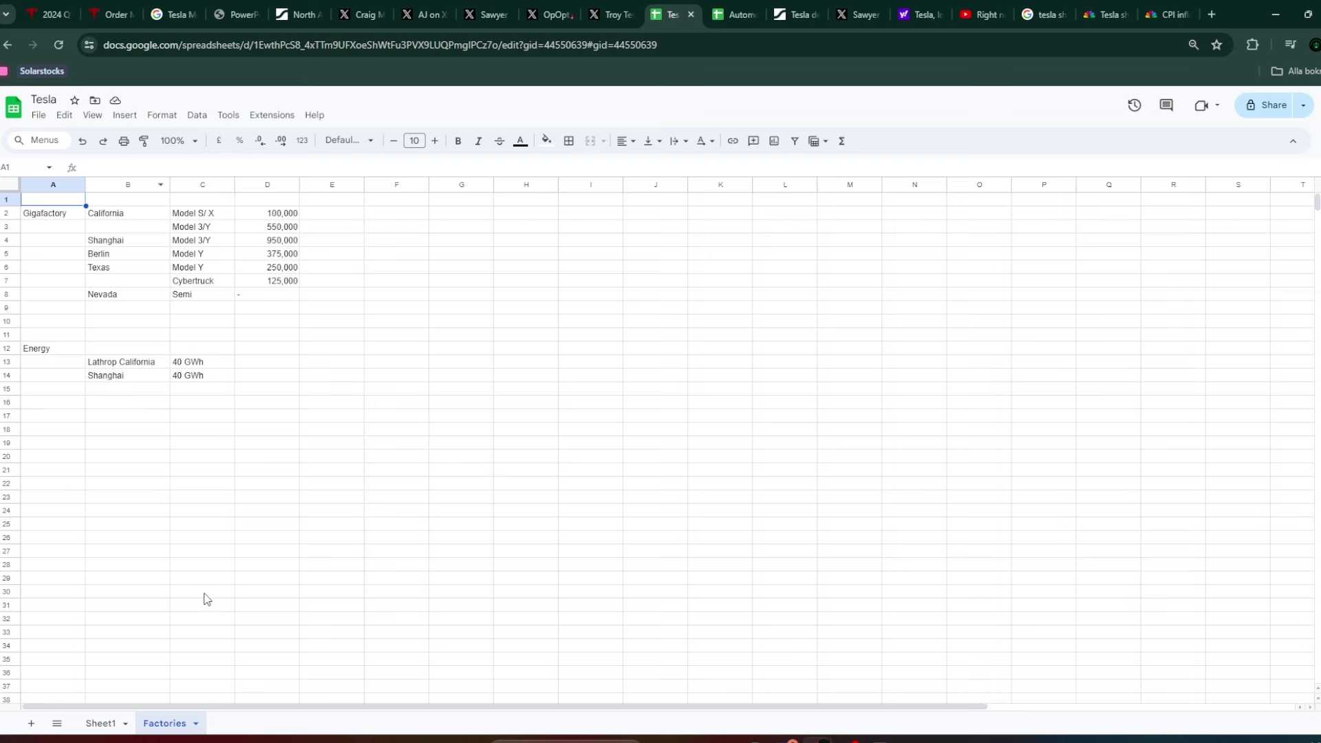
pyautogui.click(102, 723)
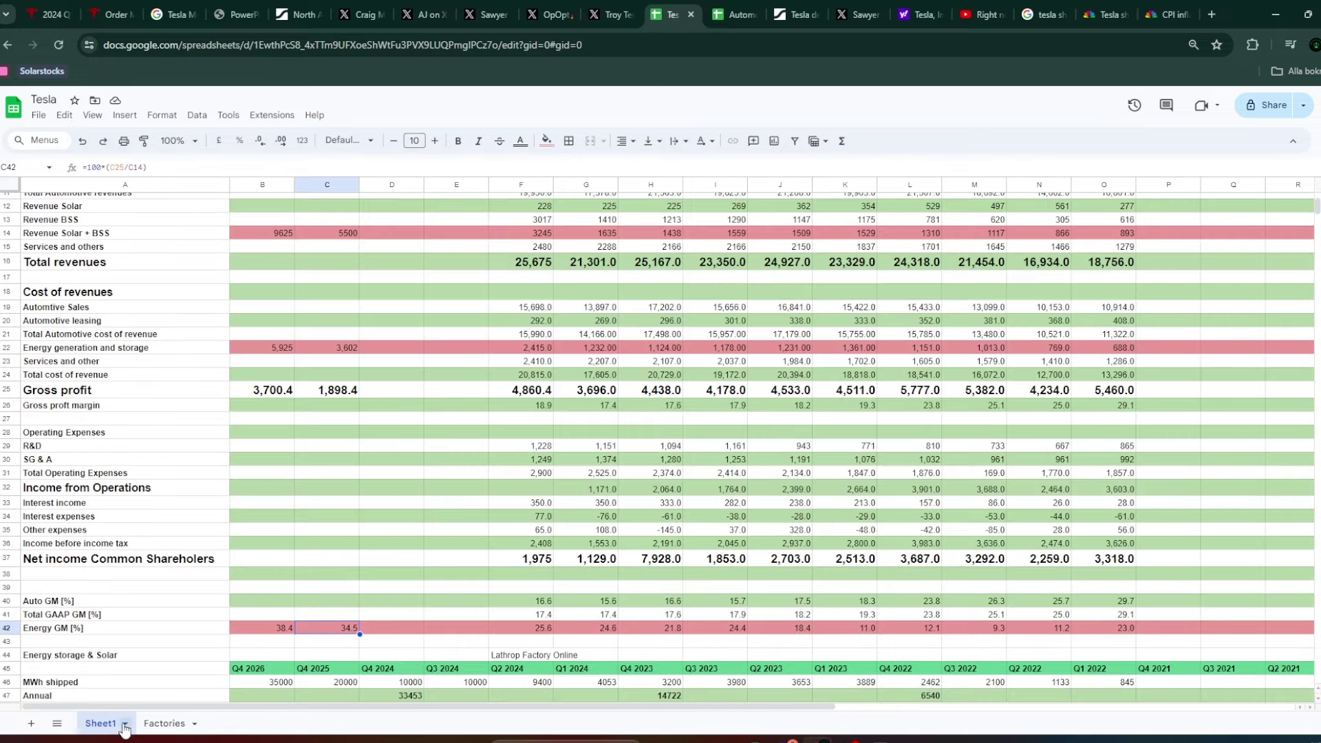
pyautogui.scroll(-5, 275, 523)
pyautogui.scroll(3, 297, 509)
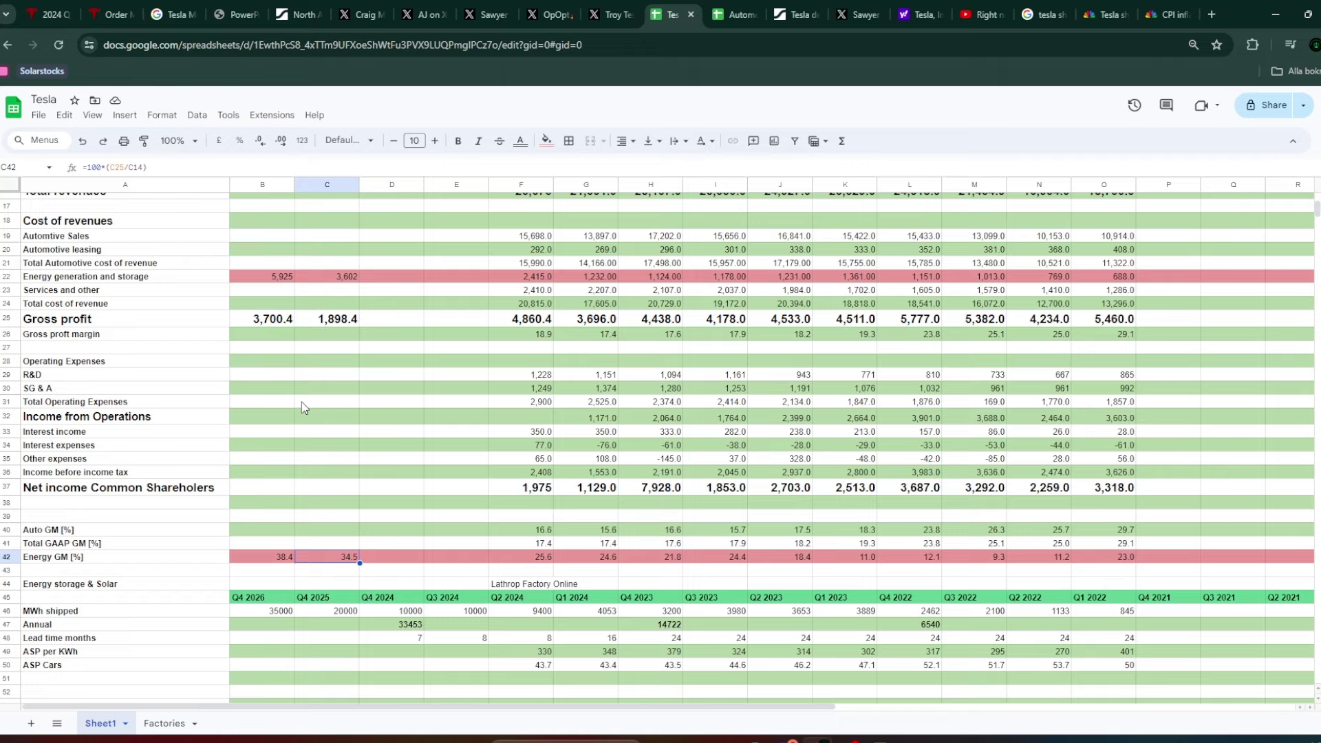
pyautogui.scroll(4, 301, 406)
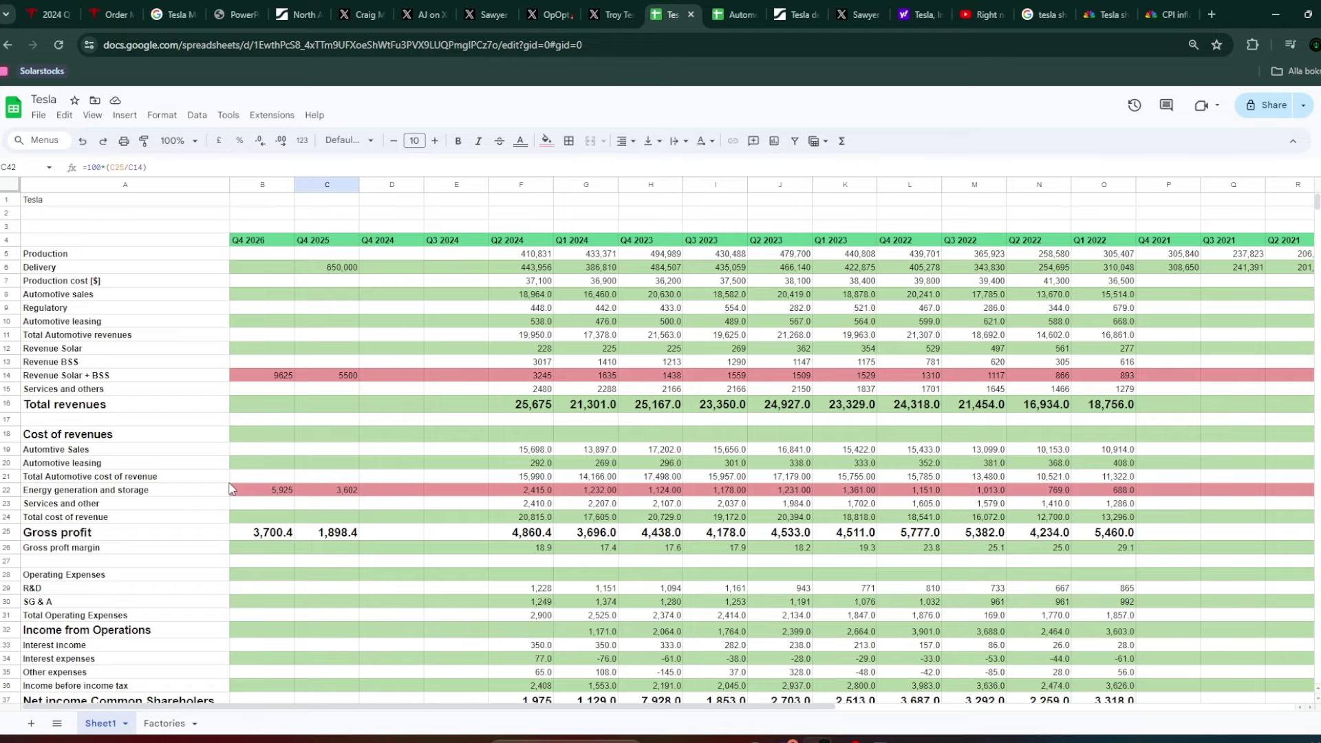
# Display Tesla's five-year share price chart on Yahoo Finance.
pyautogui.click(919, 14)
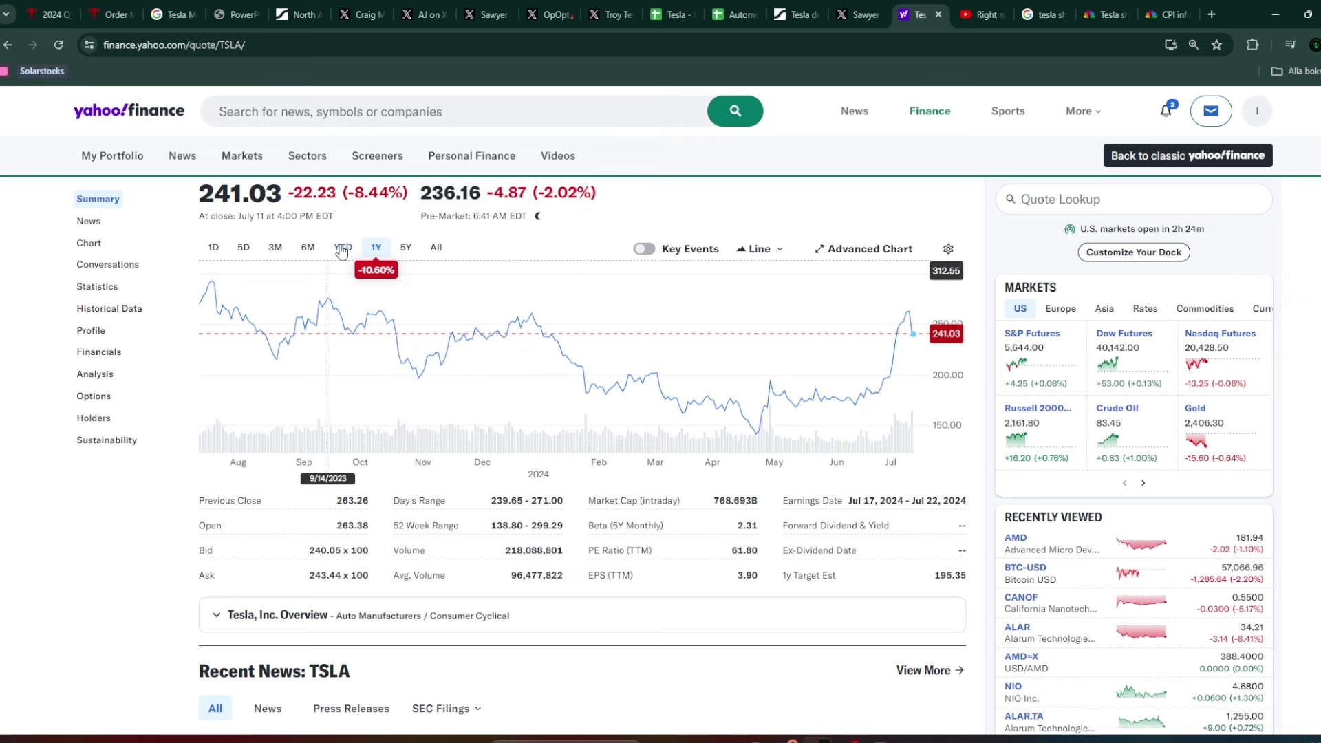
pyautogui.click(405, 250)
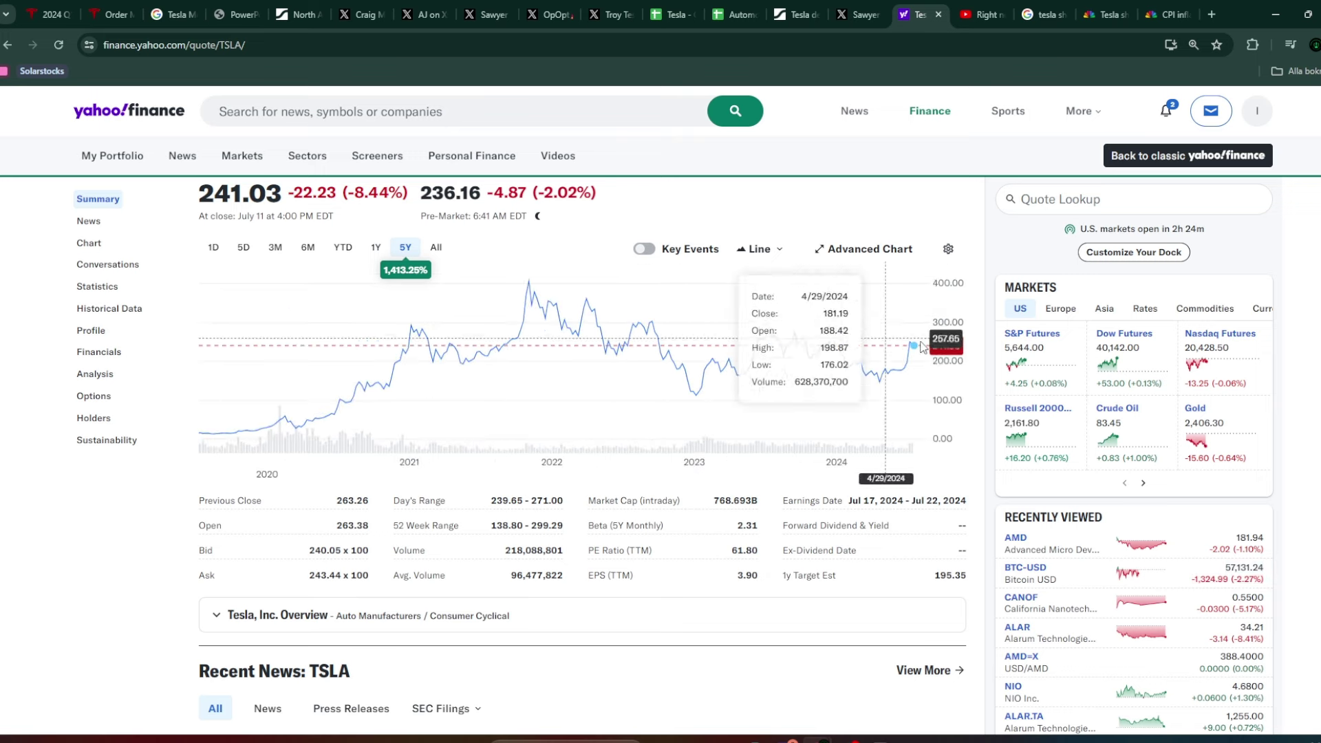